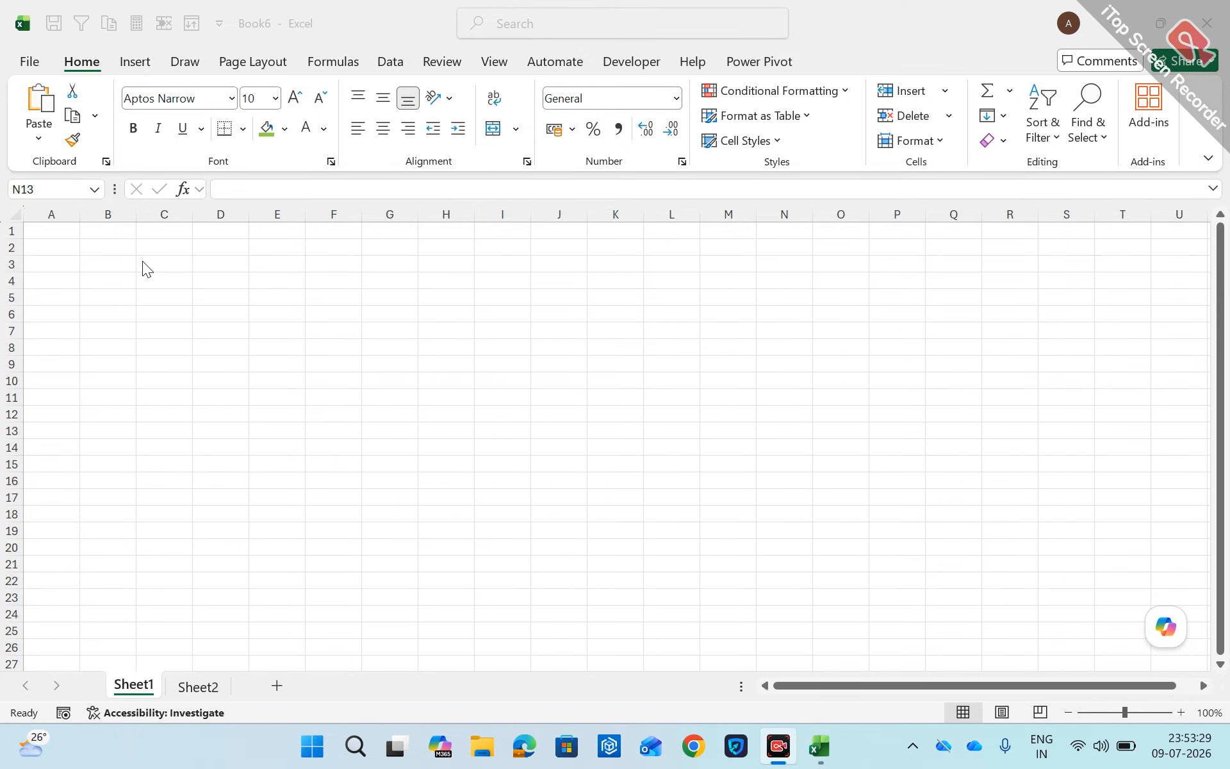
# Turn on the R1C1 reference style in the formula section of Excel Options and apply the change
pyautogui.click(33, 64)
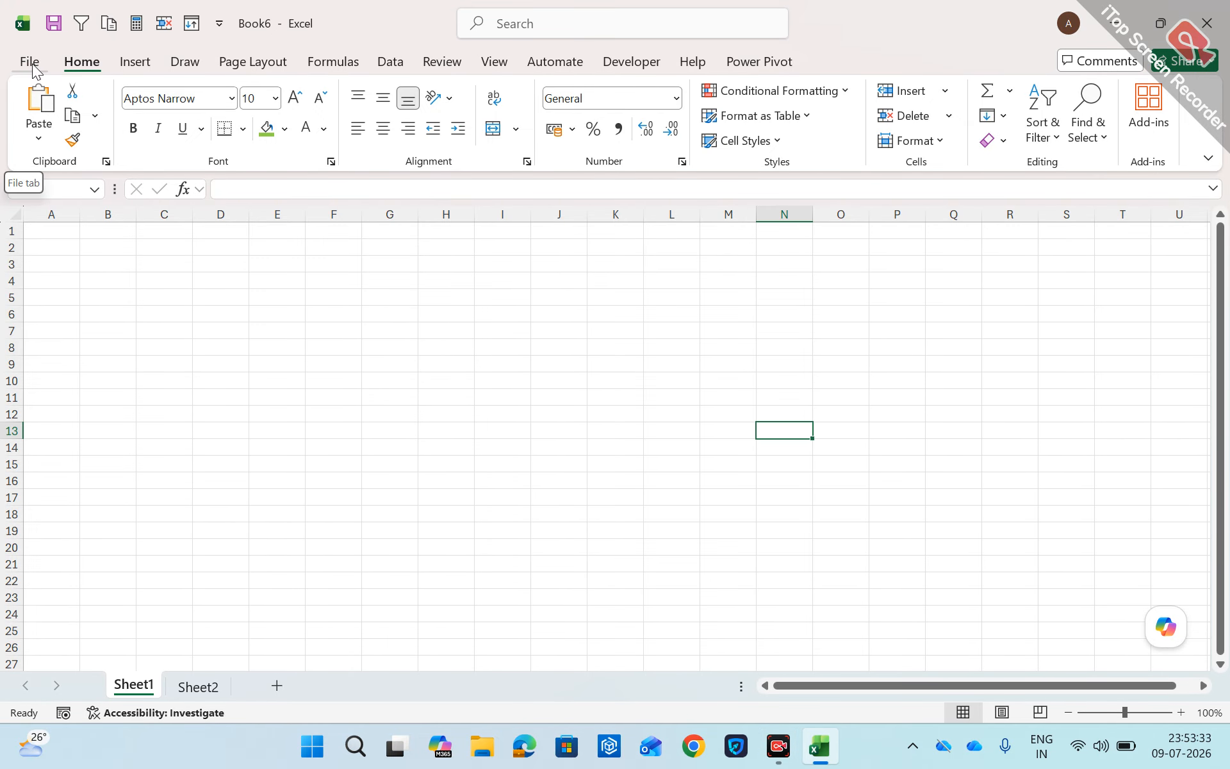
pyautogui.click(32, 64)
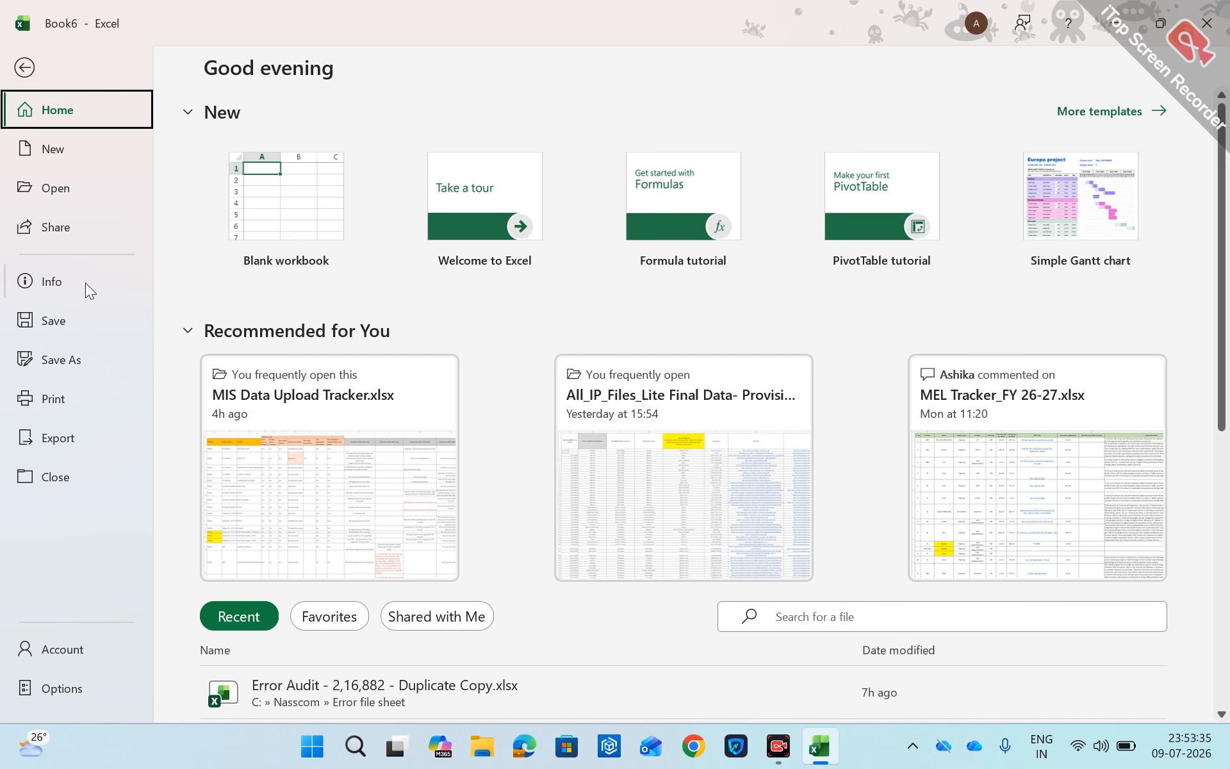
pyautogui.click(82, 683)
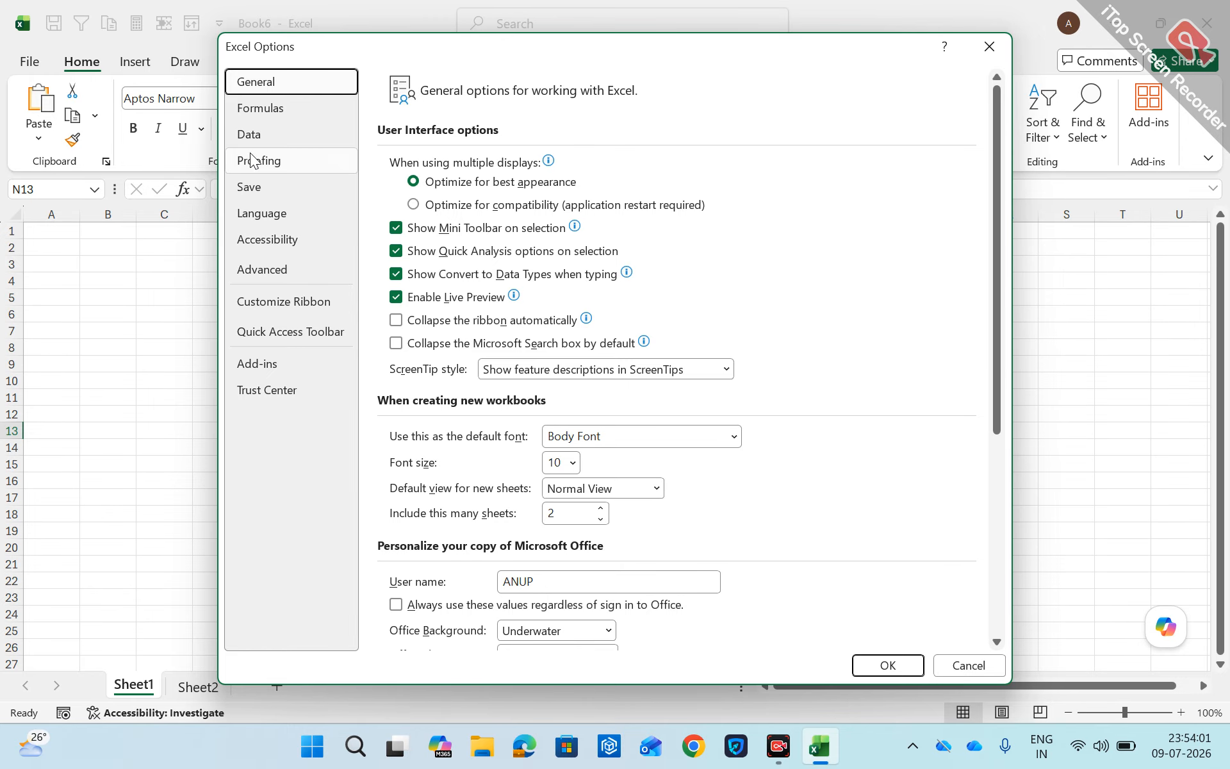
pyautogui.moveTo(343, 49); pyautogui.dragTo(456, 74)
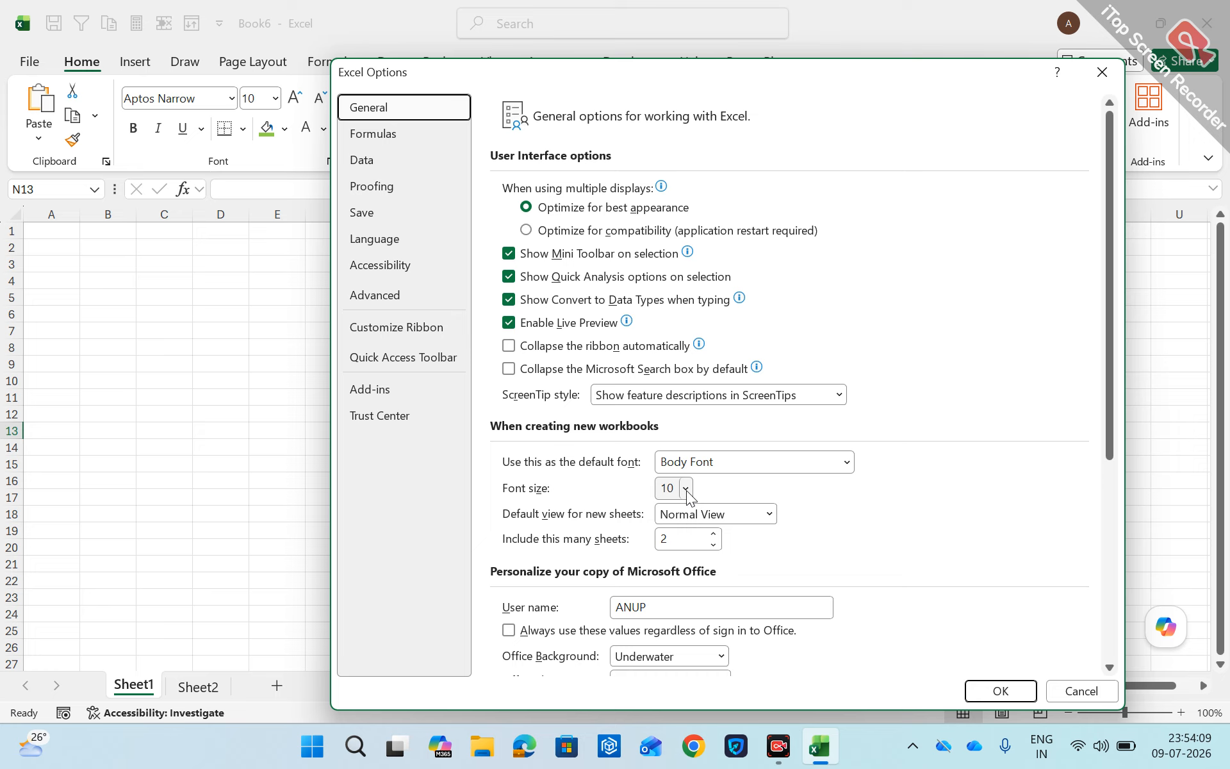
pyautogui.scroll(-1, 687, 490)
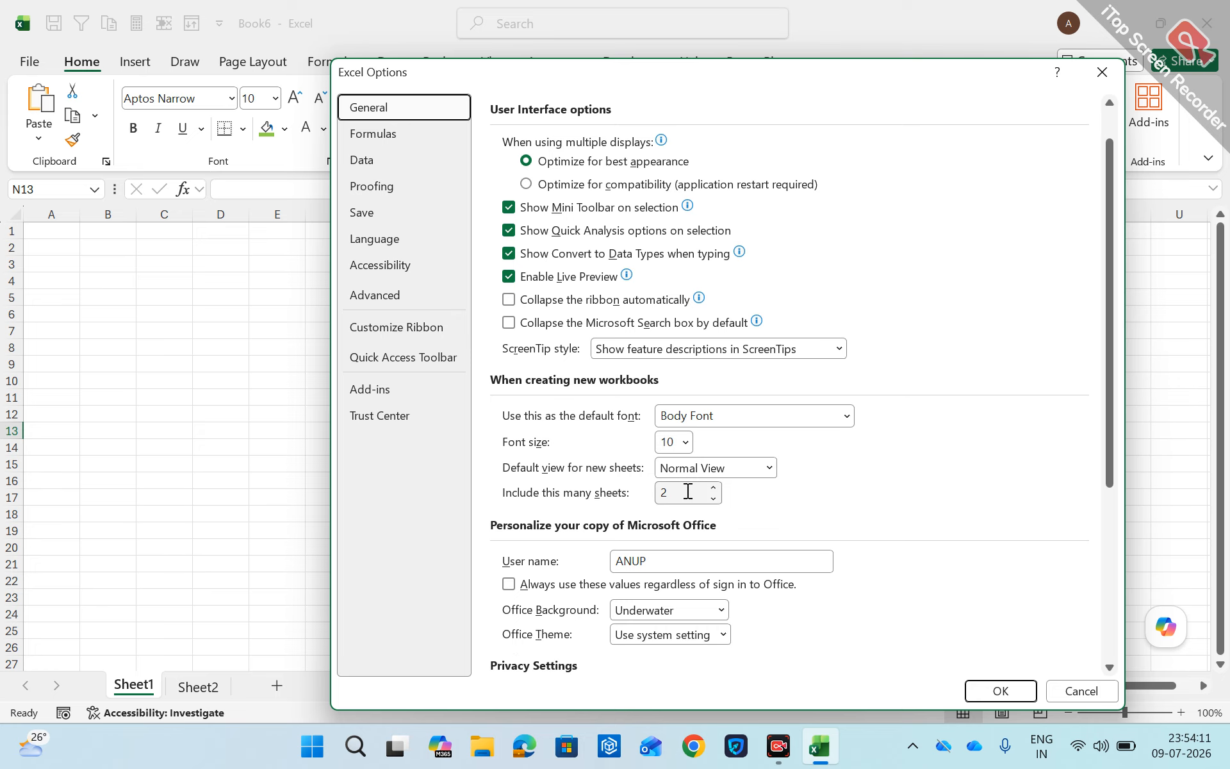
pyautogui.scroll(1, 688, 491)
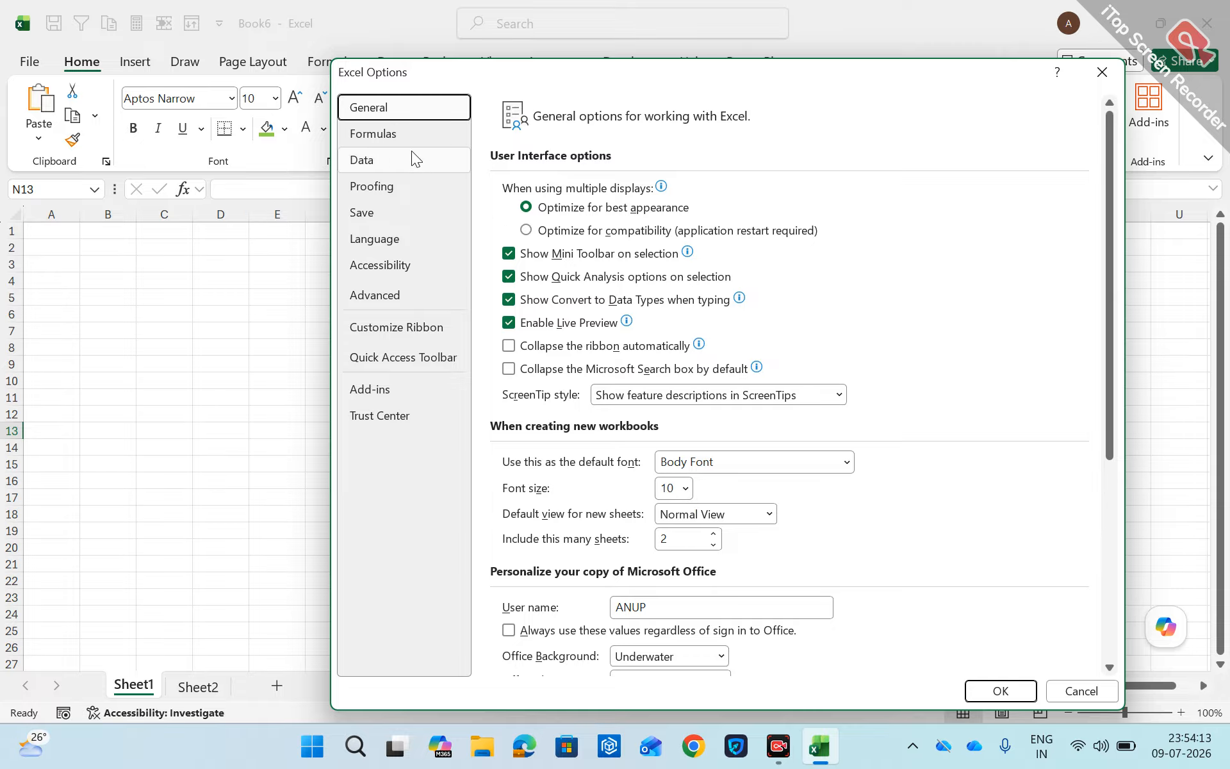
pyautogui.click(401, 137)
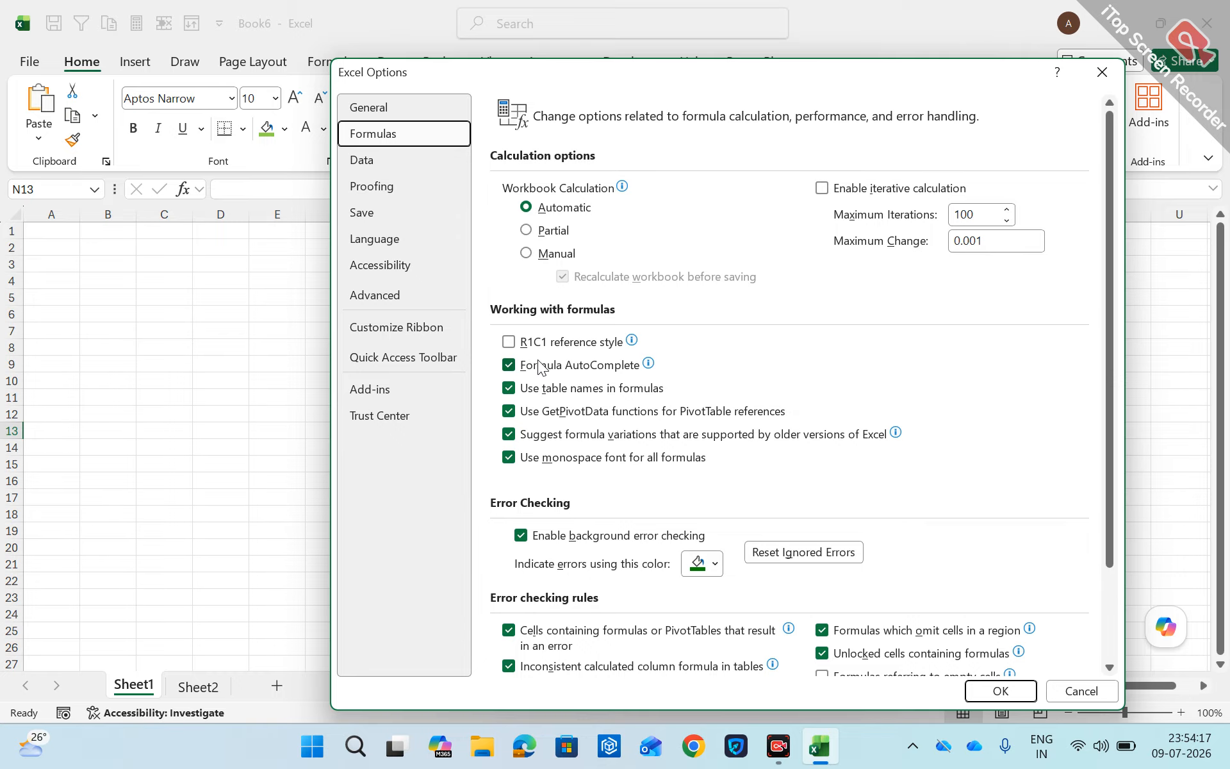
pyautogui.moveTo(539, 359)
pyautogui.click(509, 343)
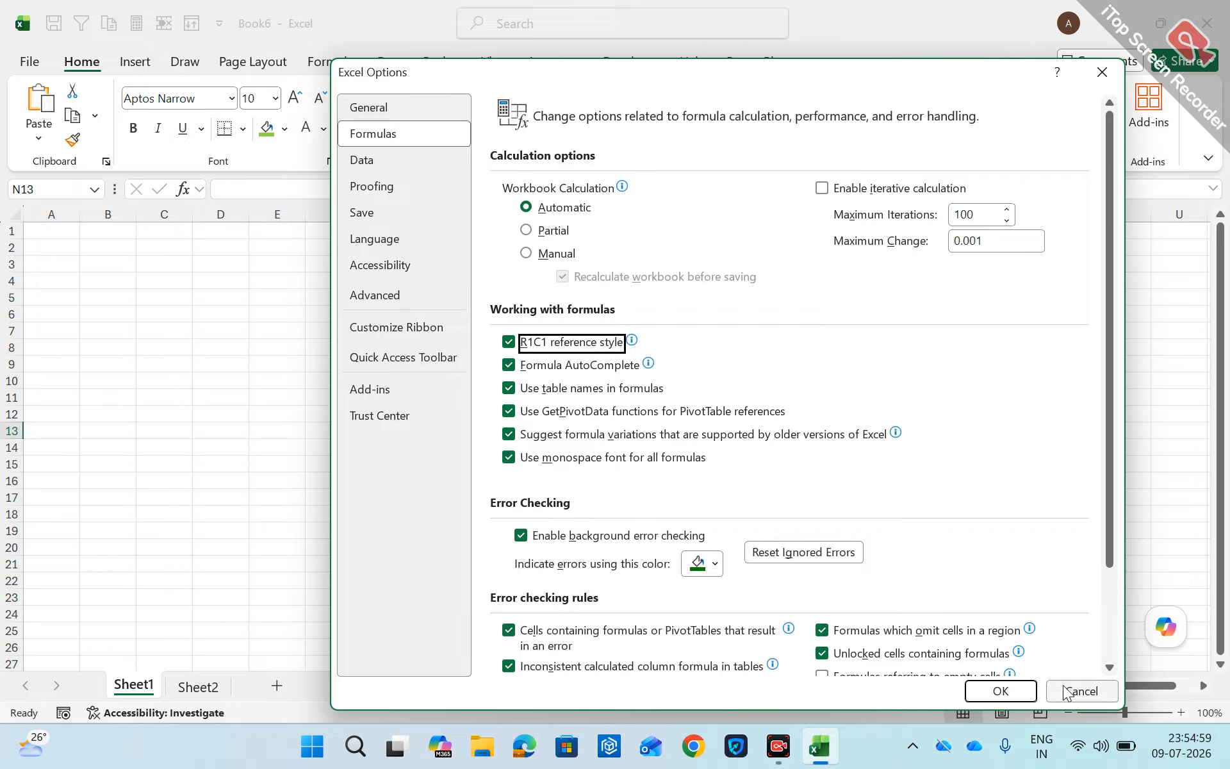
pyautogui.click(1021, 692)
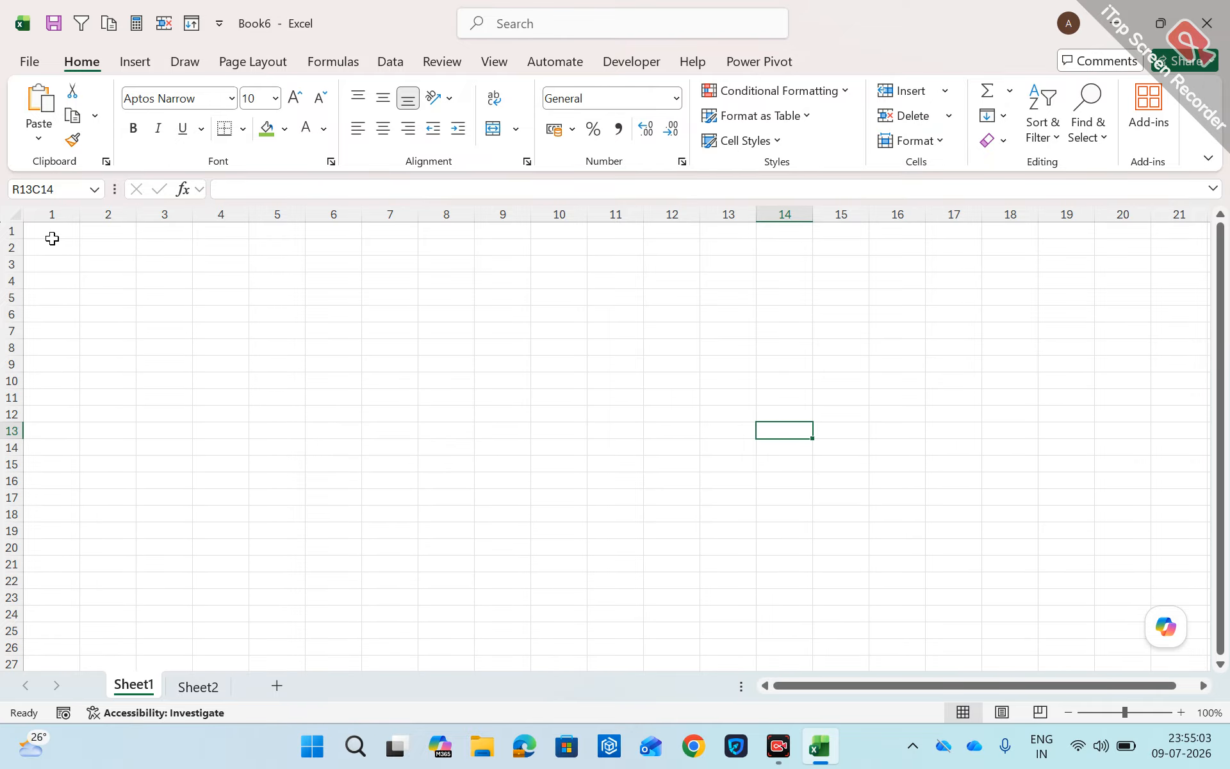
# Starting from the first cell of Sheet1, jump to the sheet's last column, return, and jump to its last row
pyautogui.click(52, 238)
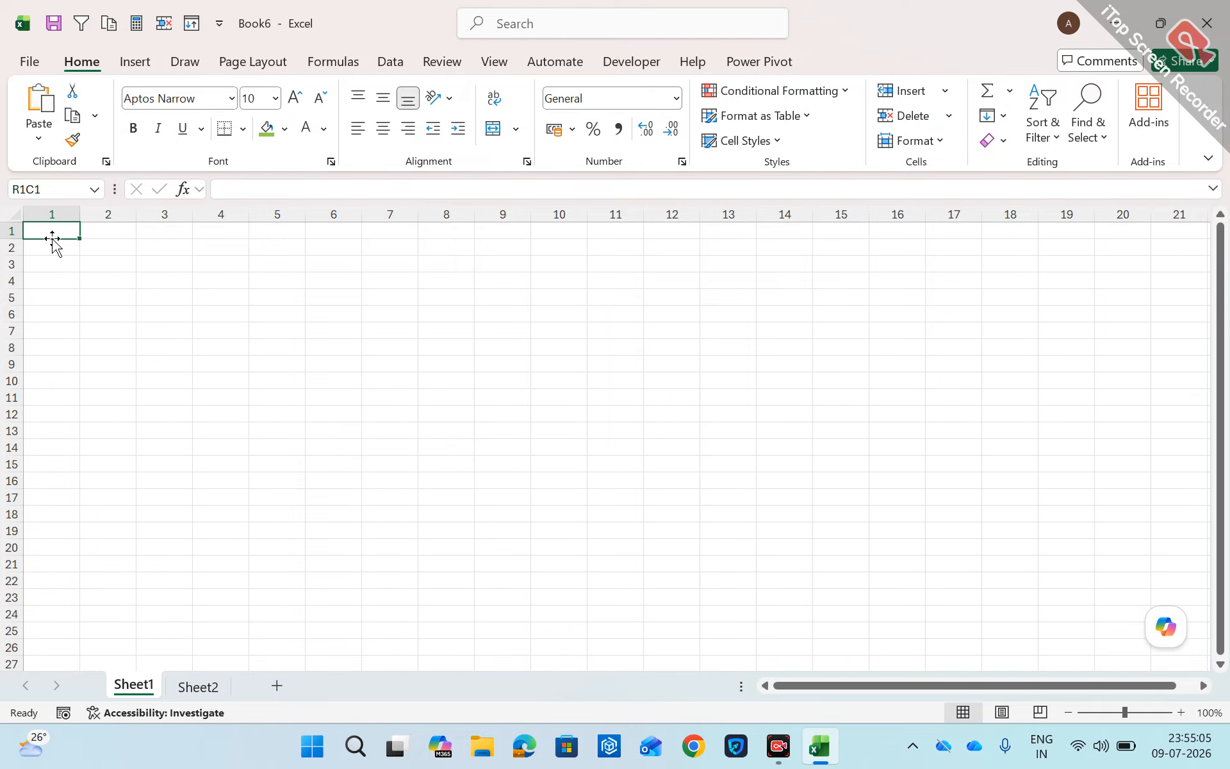
pyautogui.hotkey('ctrl', 'Right')
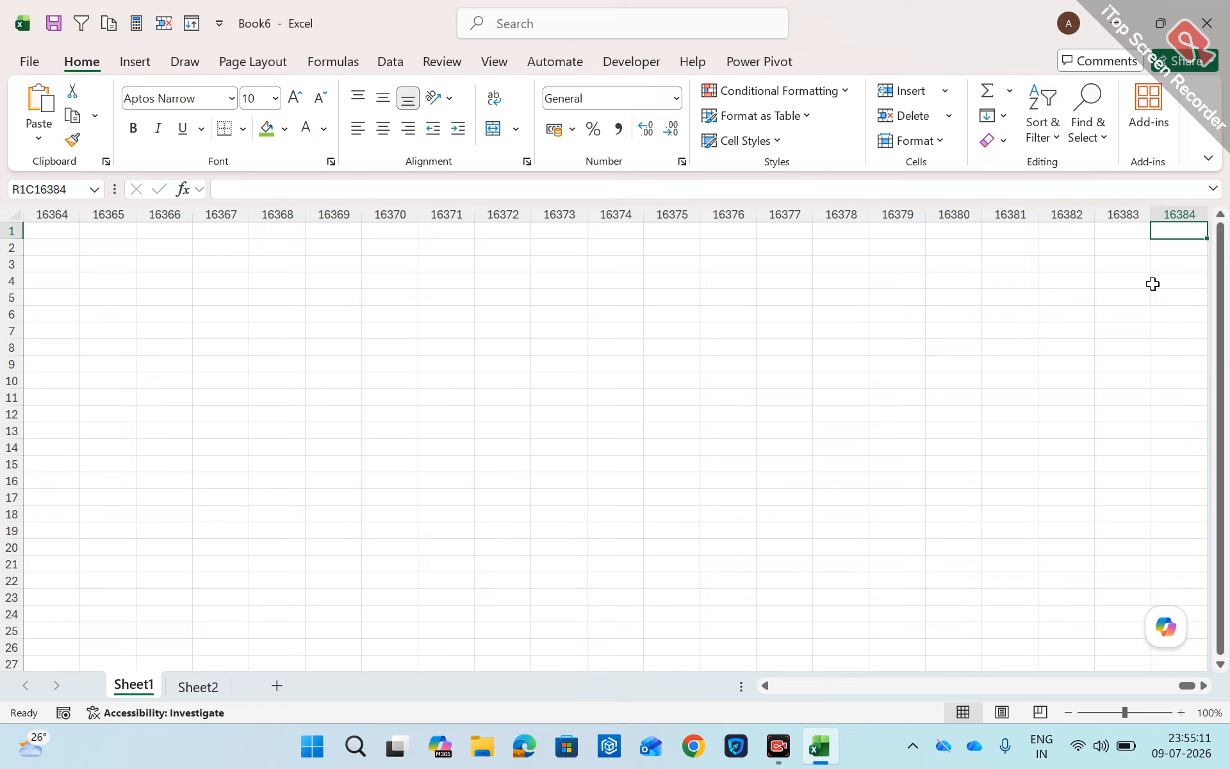
pyautogui.hotkey('ctrl', 'Home')
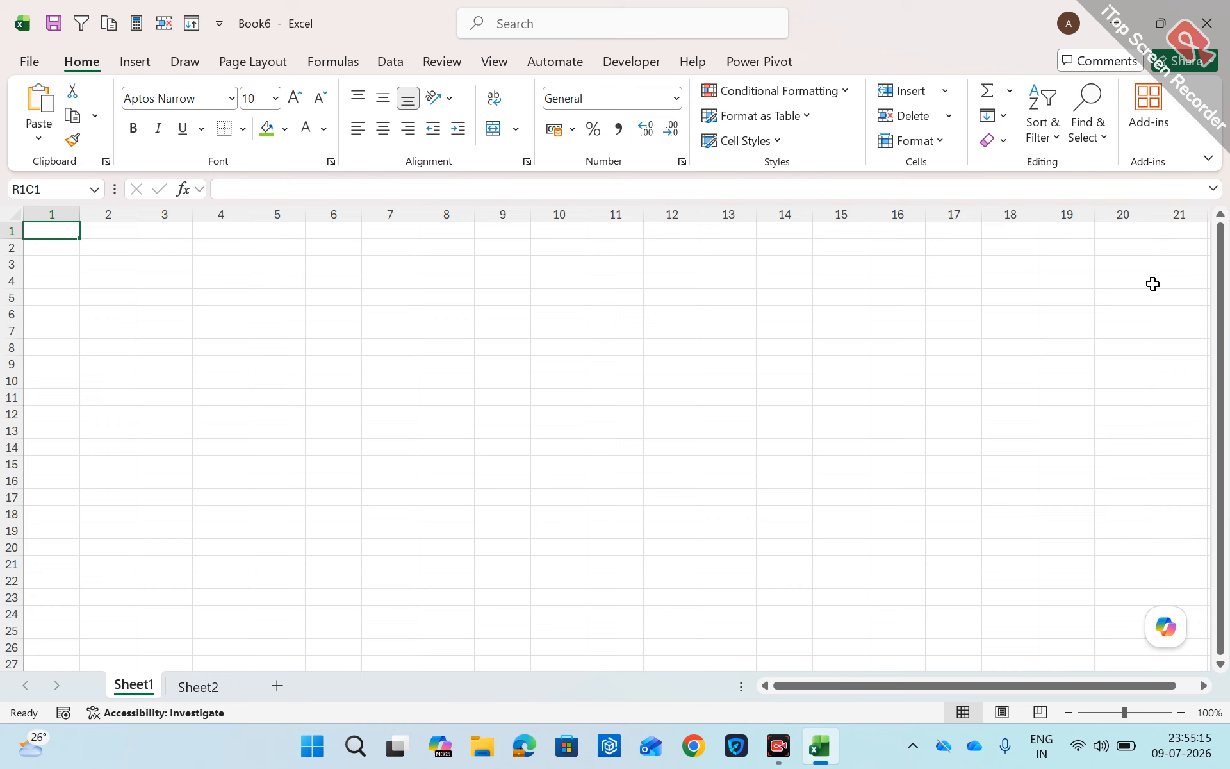
pyautogui.hotkey('ctrl', 'Down')
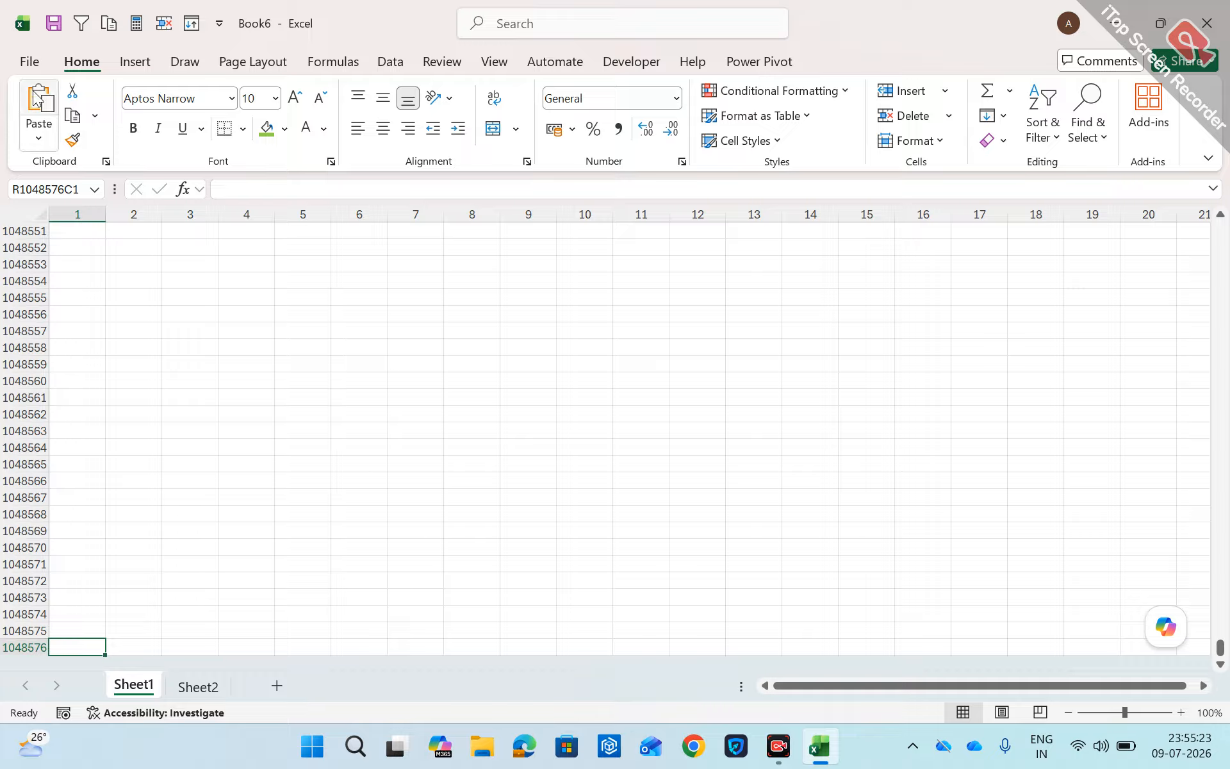
# Turn off the R1C1 reference style in the formula section of Excel Options
pyautogui.click(28, 67)
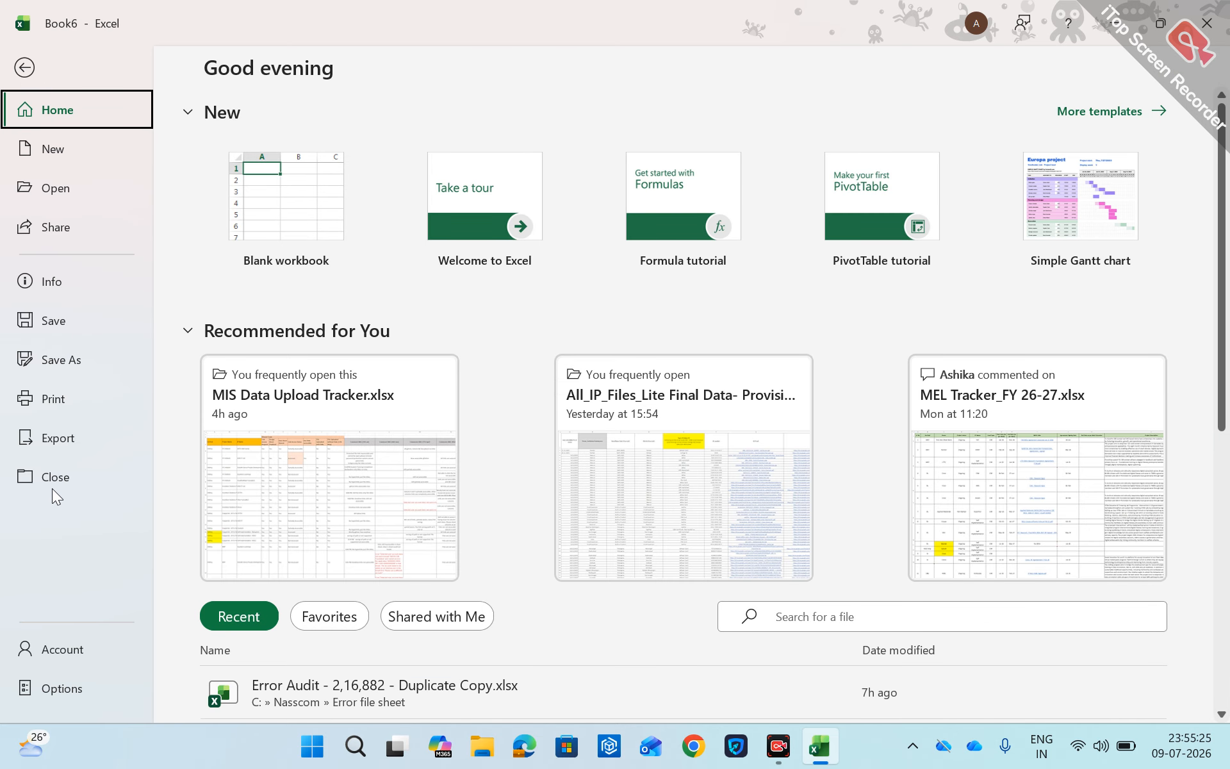
pyautogui.click(56, 689)
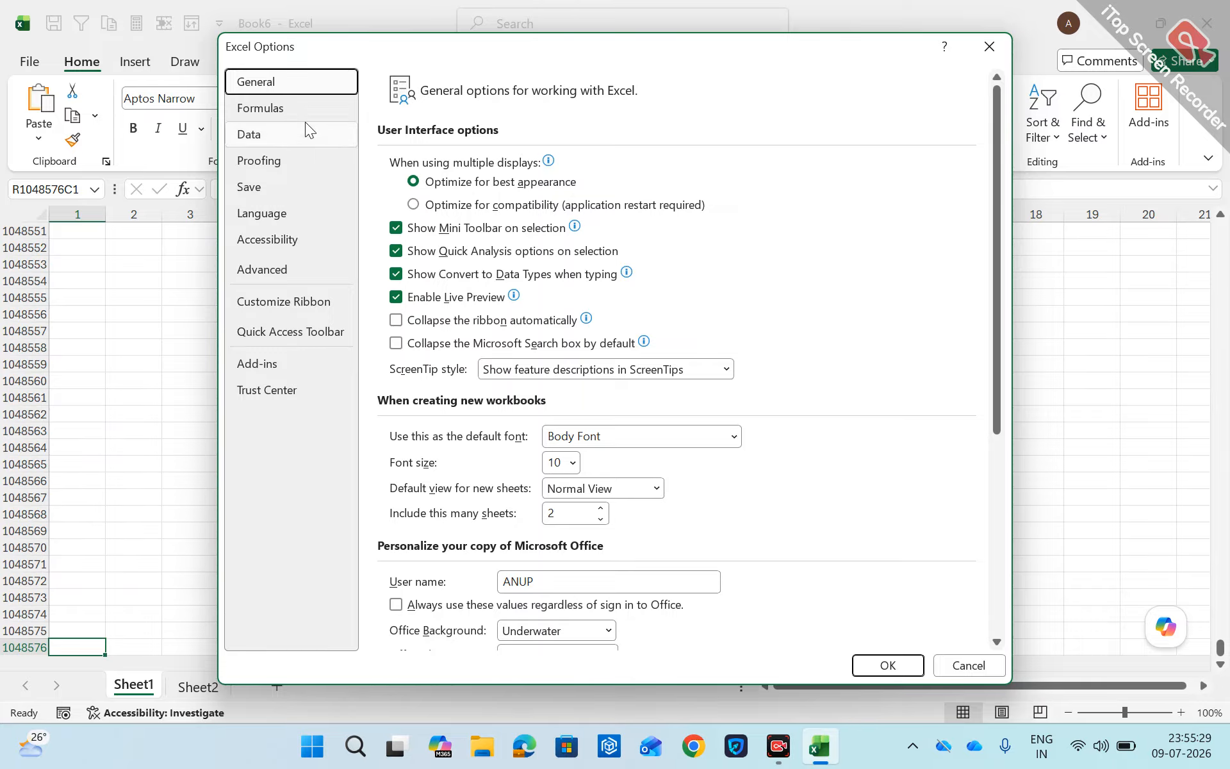
pyautogui.click(286, 109)
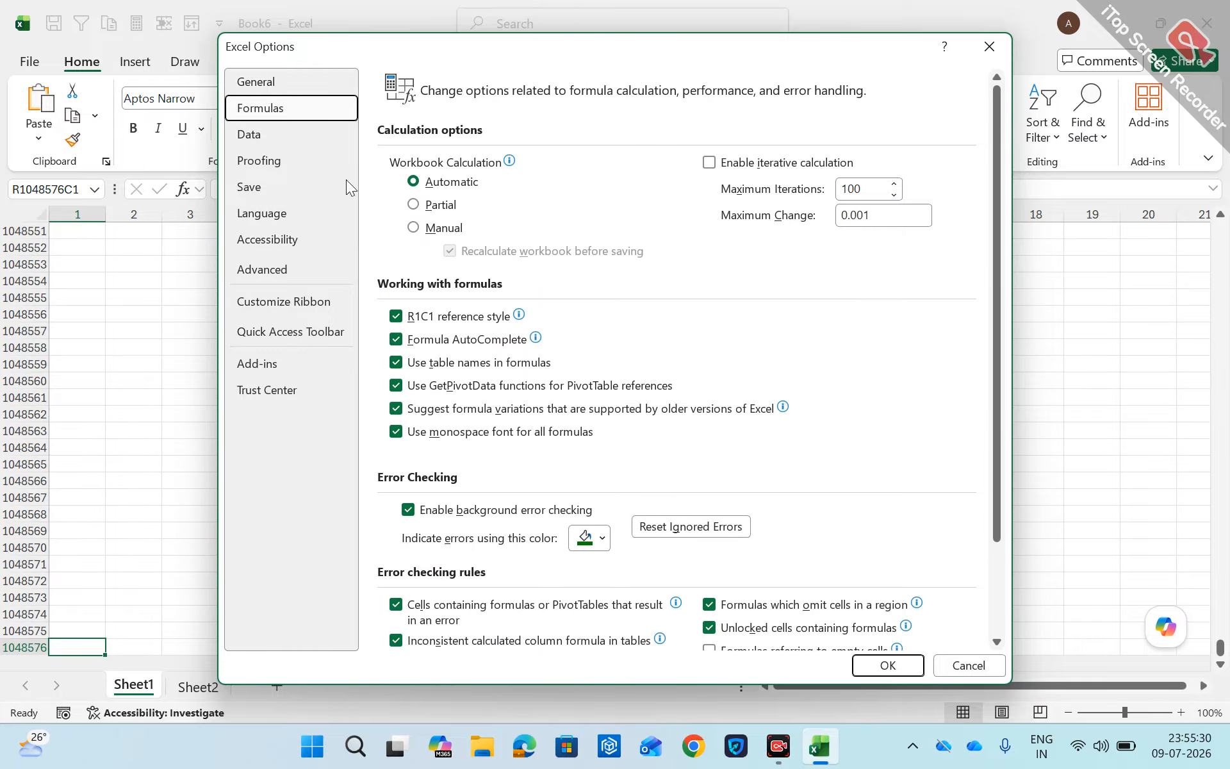
pyautogui.click(396, 315)
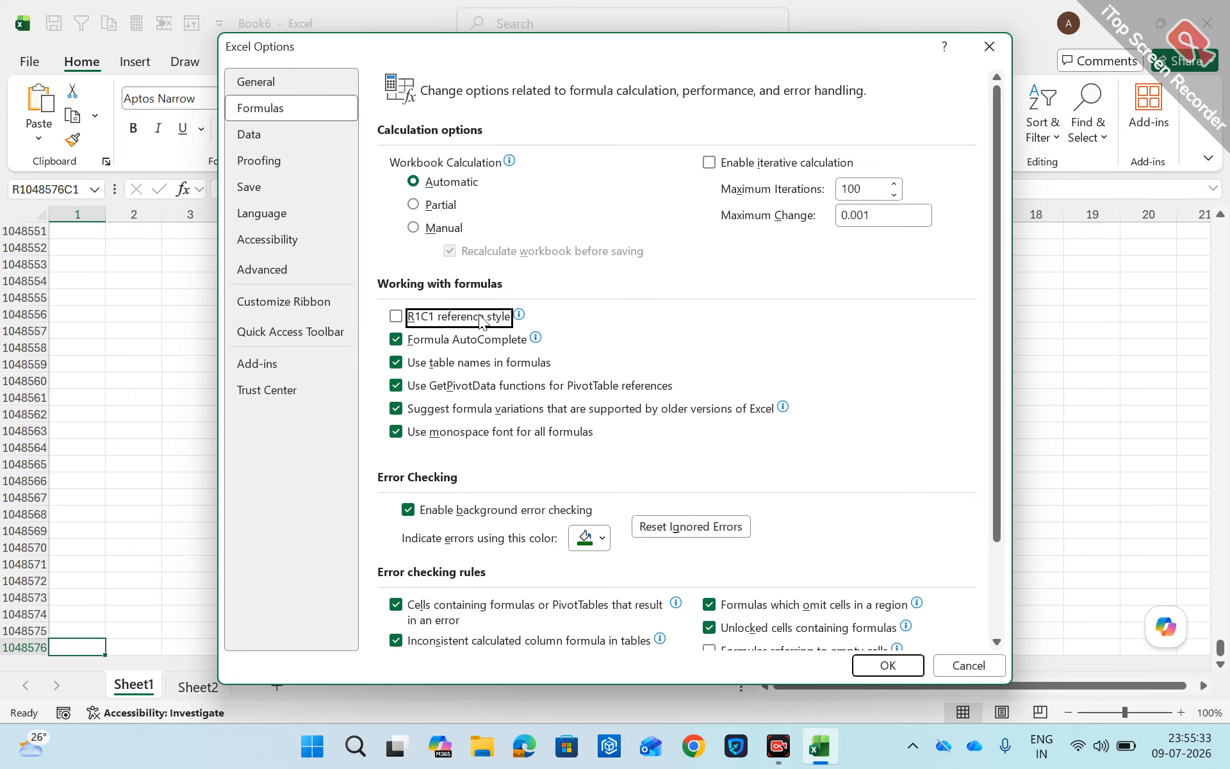
pyautogui.scroll(-3, 495, 351)
pyautogui.scroll(2, 495, 351)
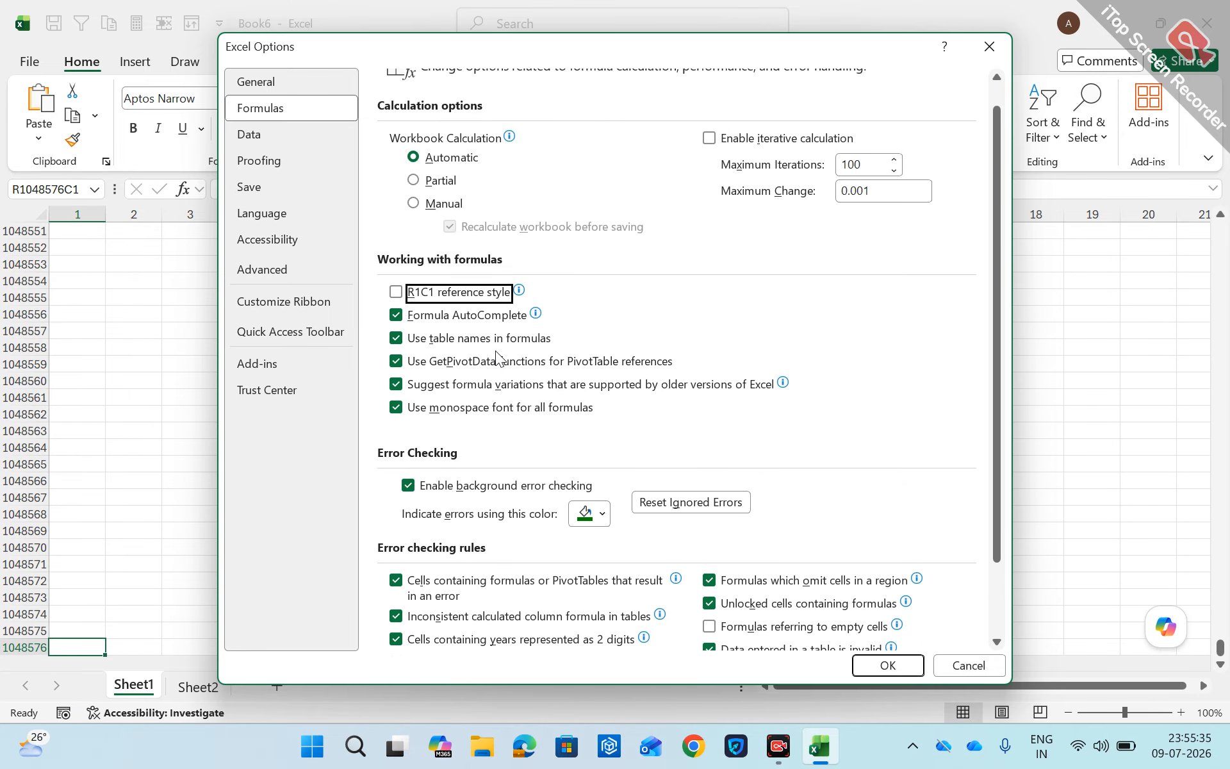
# Review the data import and conversion options, and open the AutoCorrect settings from the proofing options to enter replacement text
pyautogui.click(266, 139)
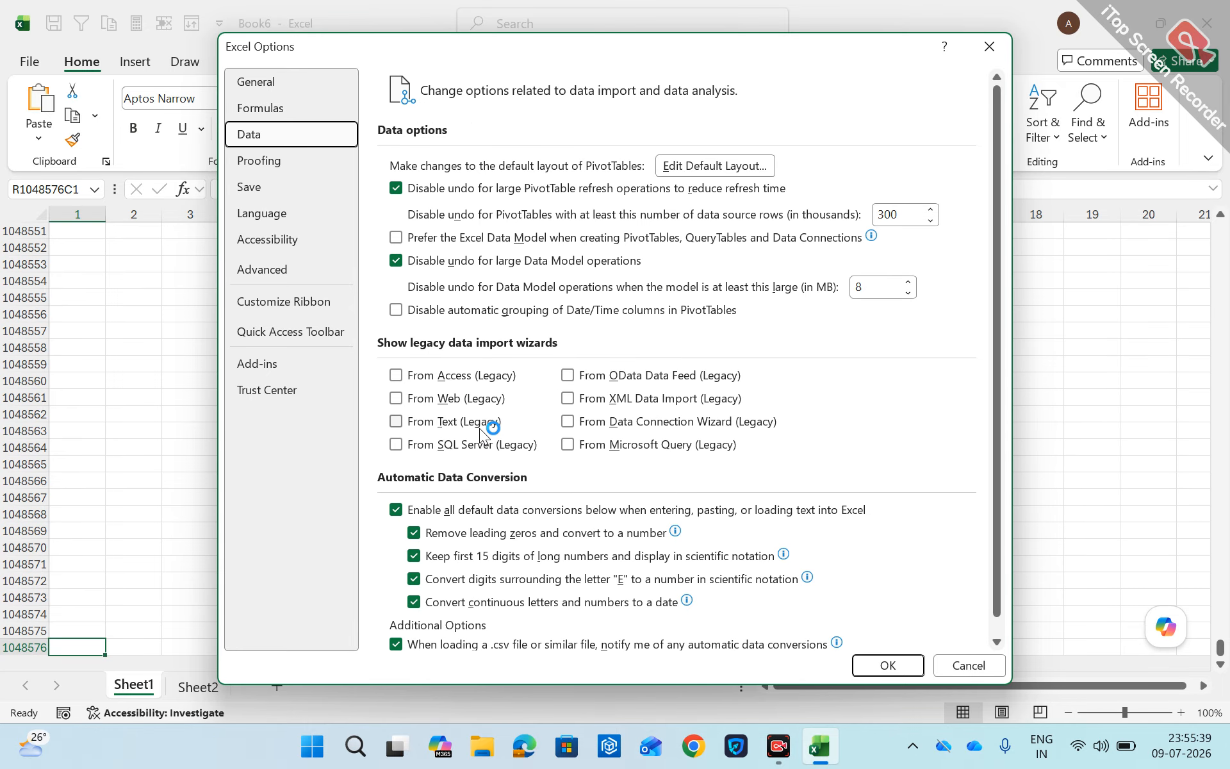
pyautogui.scroll(-1, 556, 521)
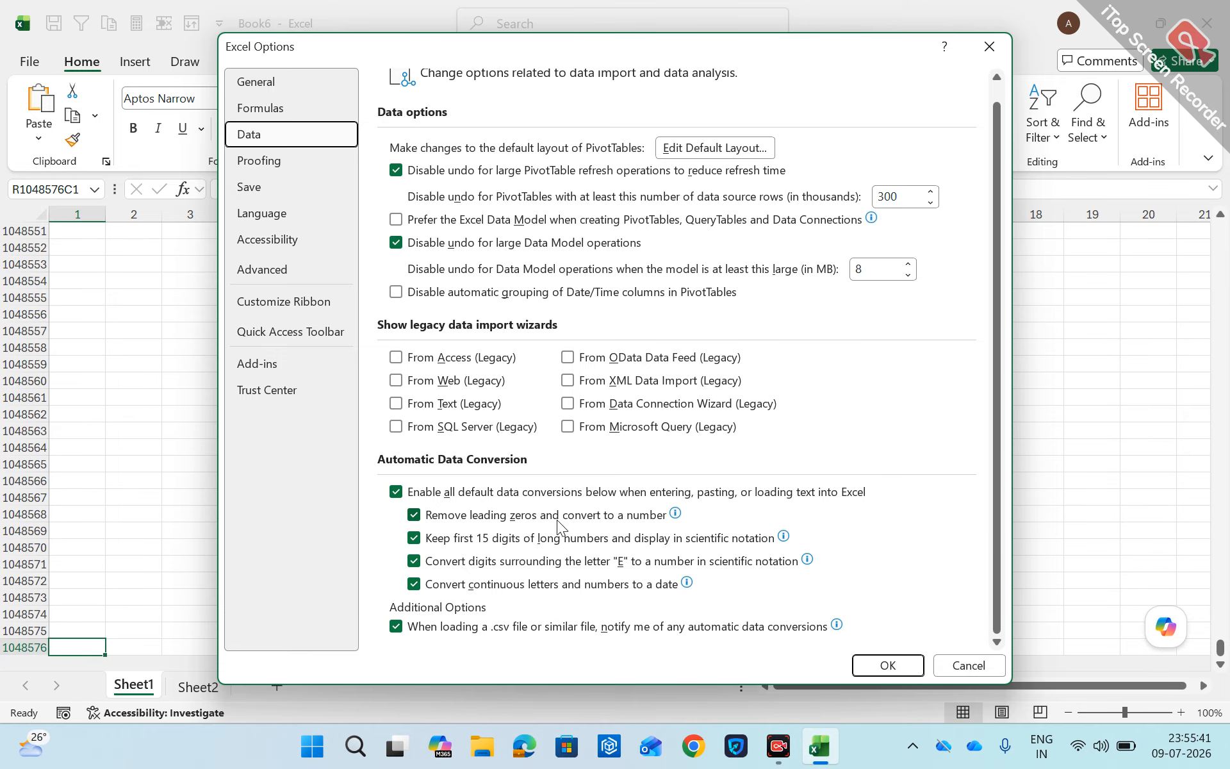
pyautogui.click(286, 166)
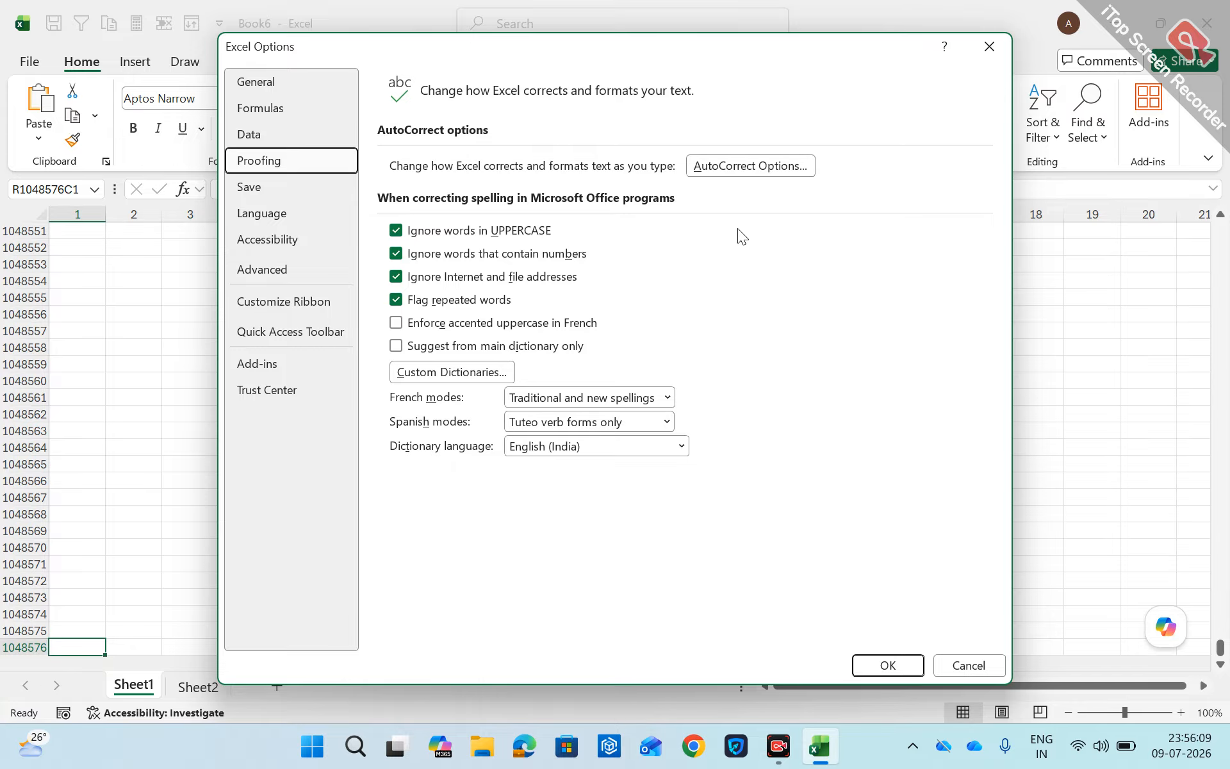
pyautogui.click(755, 170)
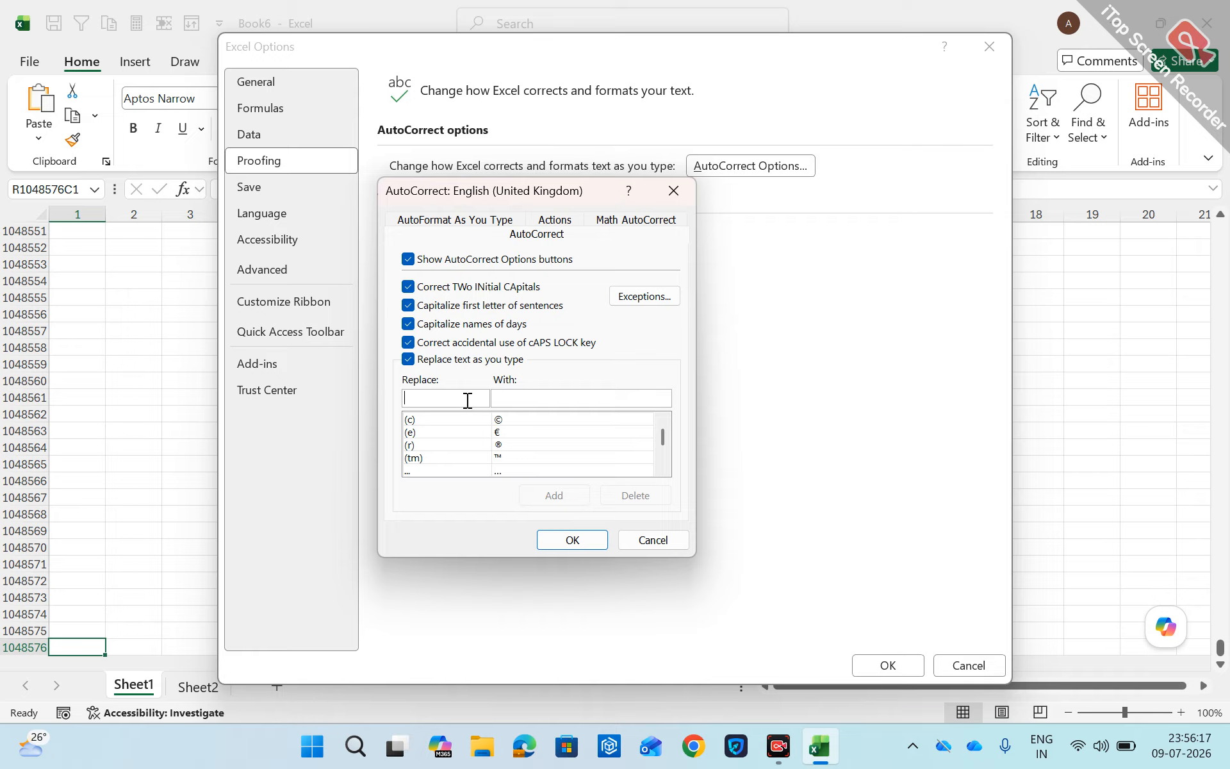
pyautogui.click(522, 396)
pyautogui.write('This is a go')
pyautogui.press('BackSpace')
pyautogui.press('BackSpace')
pyautogui.press('BackSpace')
pyautogui.press('BackSpace')
pyautogui.press('BackSpace')
pyautogui.press('BackSpace')
pyautogui.press('BackSpace')
pyautogui.press('BackSpace')
pyautogui.press('BackSpace')
pyautogui.press('BackSpace')
pyautogui.press('BackSpace')
pyautogui.press('BackSpace')
# Add an AutoCorrect entry replacing the sample first name with that name plus "is good boy", and apply the options
pyautogui.write('Ram is good boy')
pyautogui.click(442, 398)
pyautogui.write('Ram')
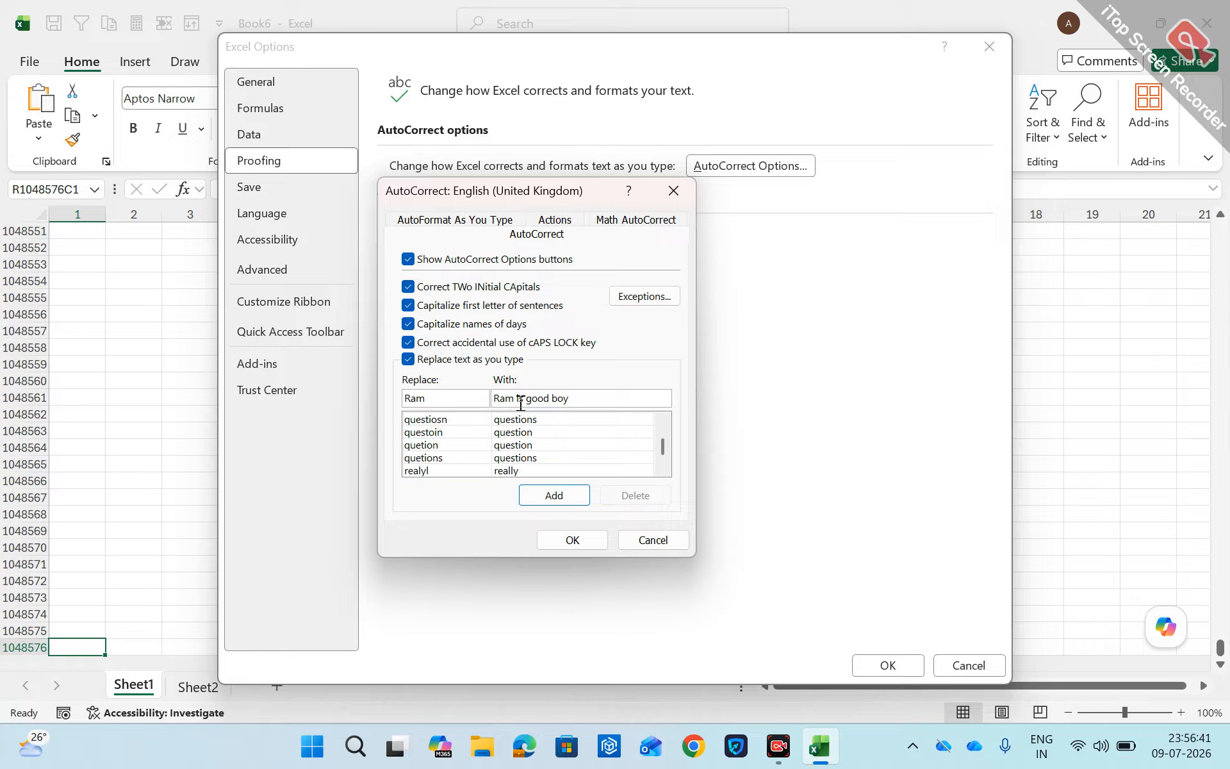
pyautogui.click(555, 494)
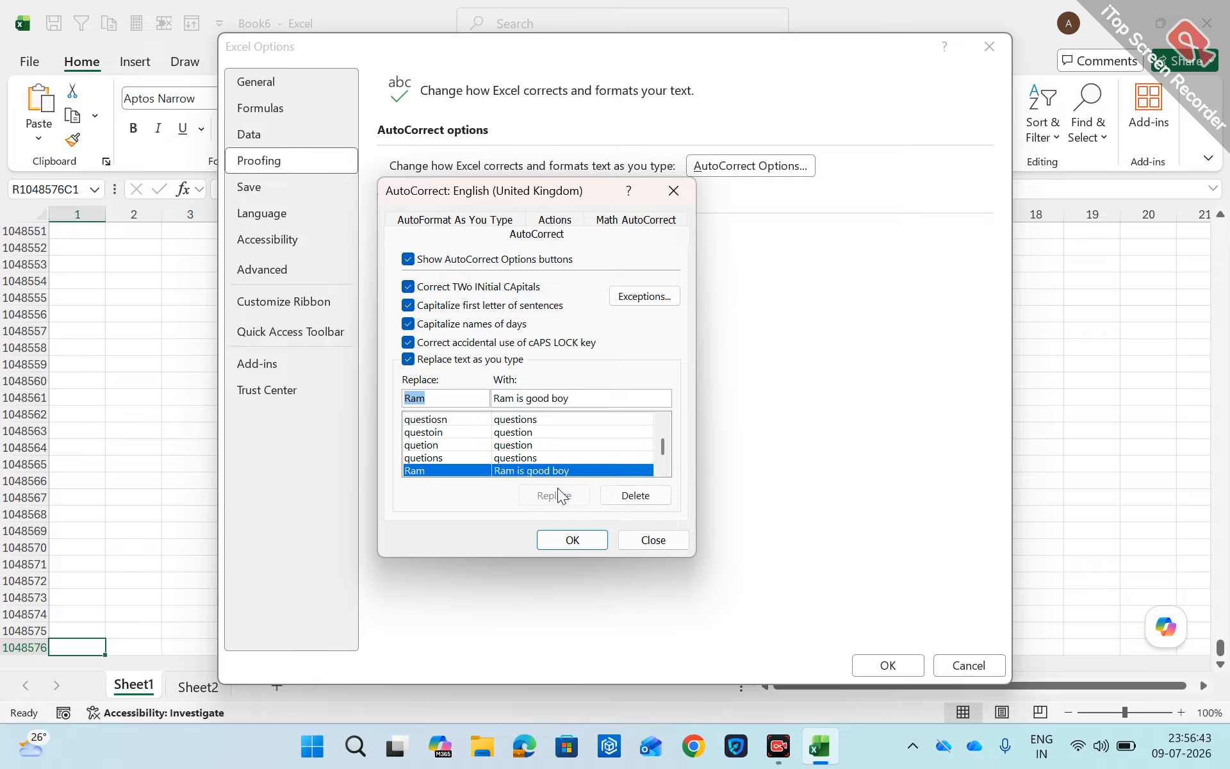
pyautogui.click(572, 540)
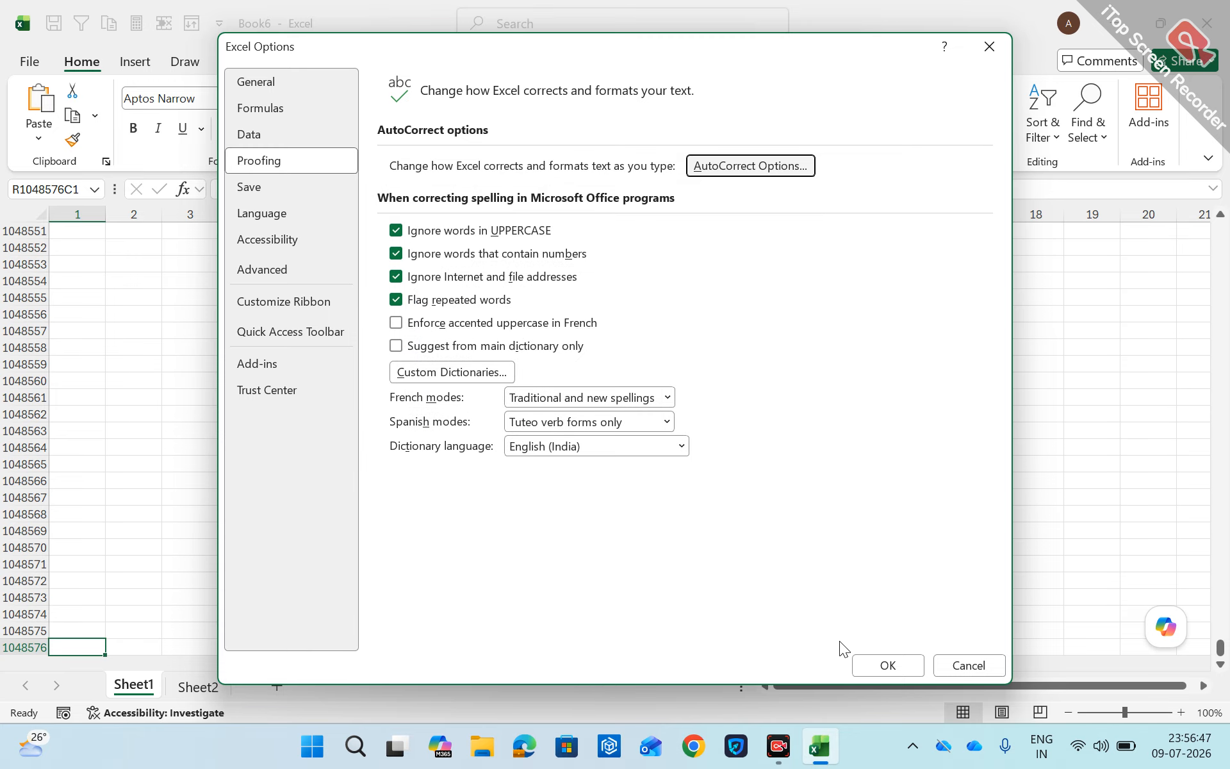
pyautogui.click(885, 668)
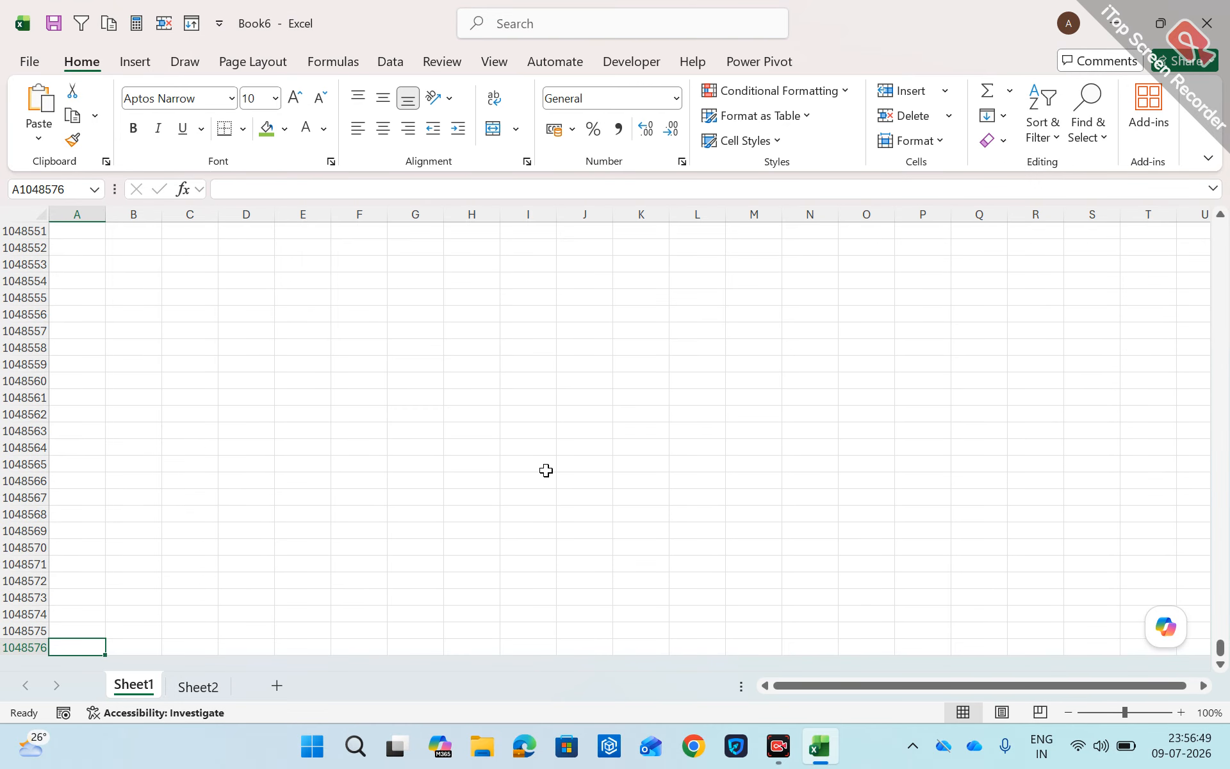
# Test the AutoCorrect entry in cell D2 with the sample first name followed by "is good boy", and reselect the cell
pyautogui.hotkey('ctrl', 'Up')
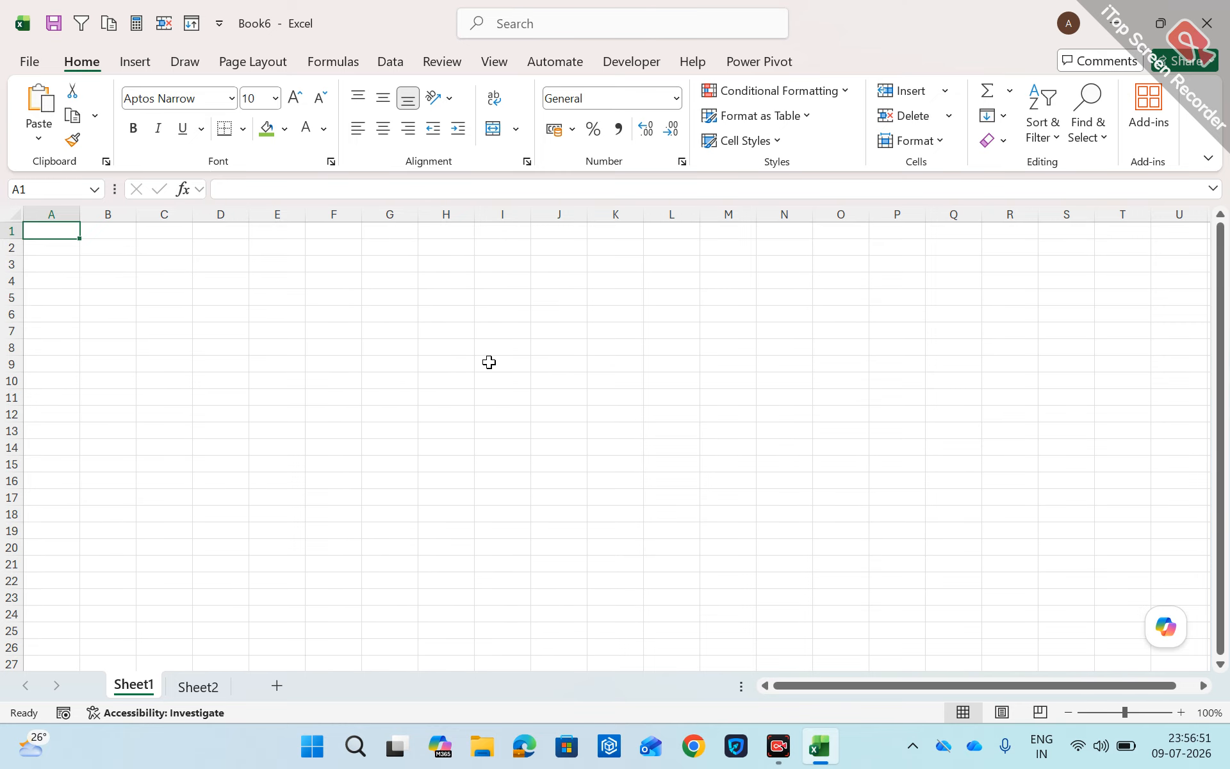
pyautogui.press('Right')
pyautogui.press('Right')
pyautogui.press('Right')
pyautogui.press('Down')
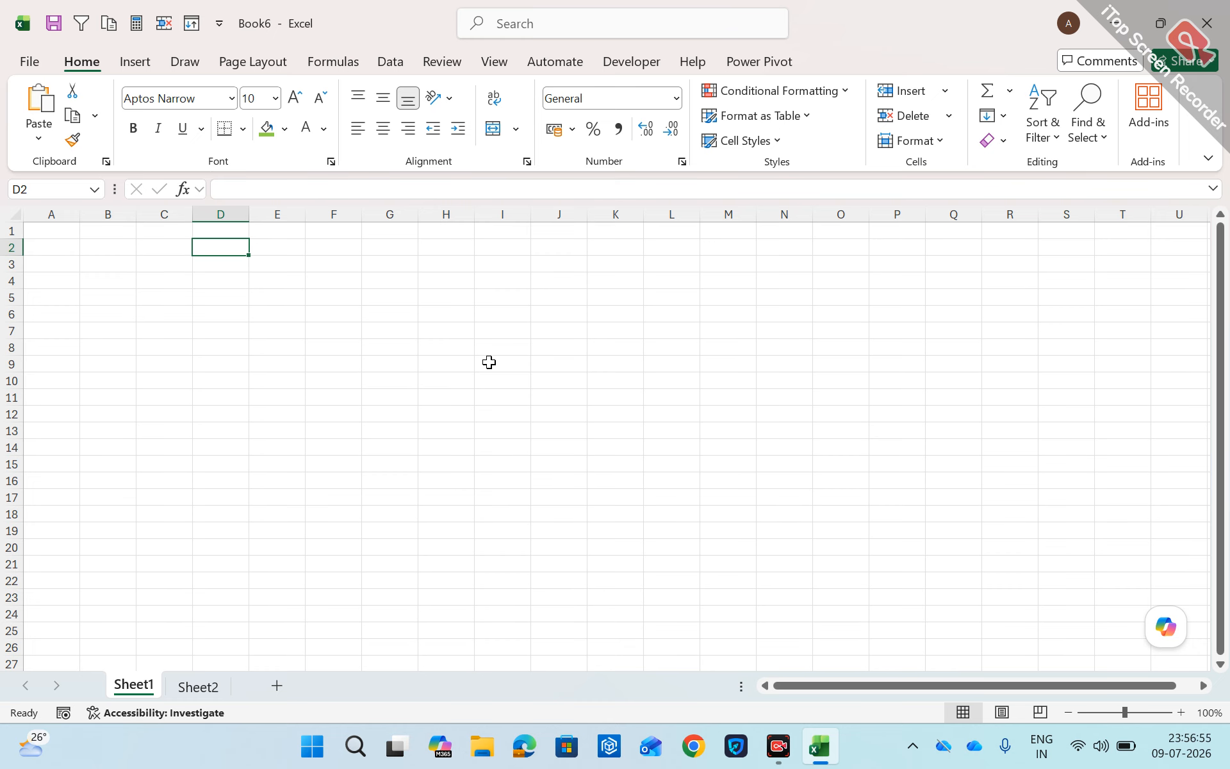
pyautogui.write('Ram')
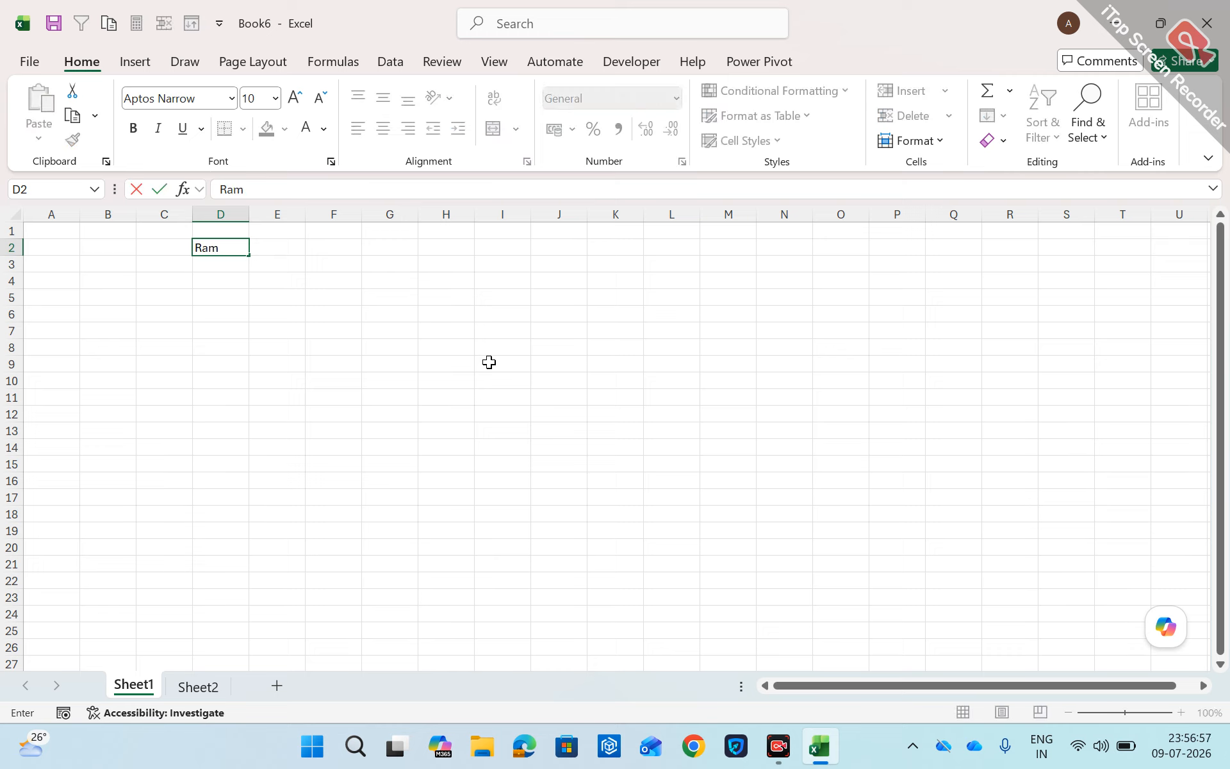
pyautogui.write(' is good boy')
pyautogui.press('Return')
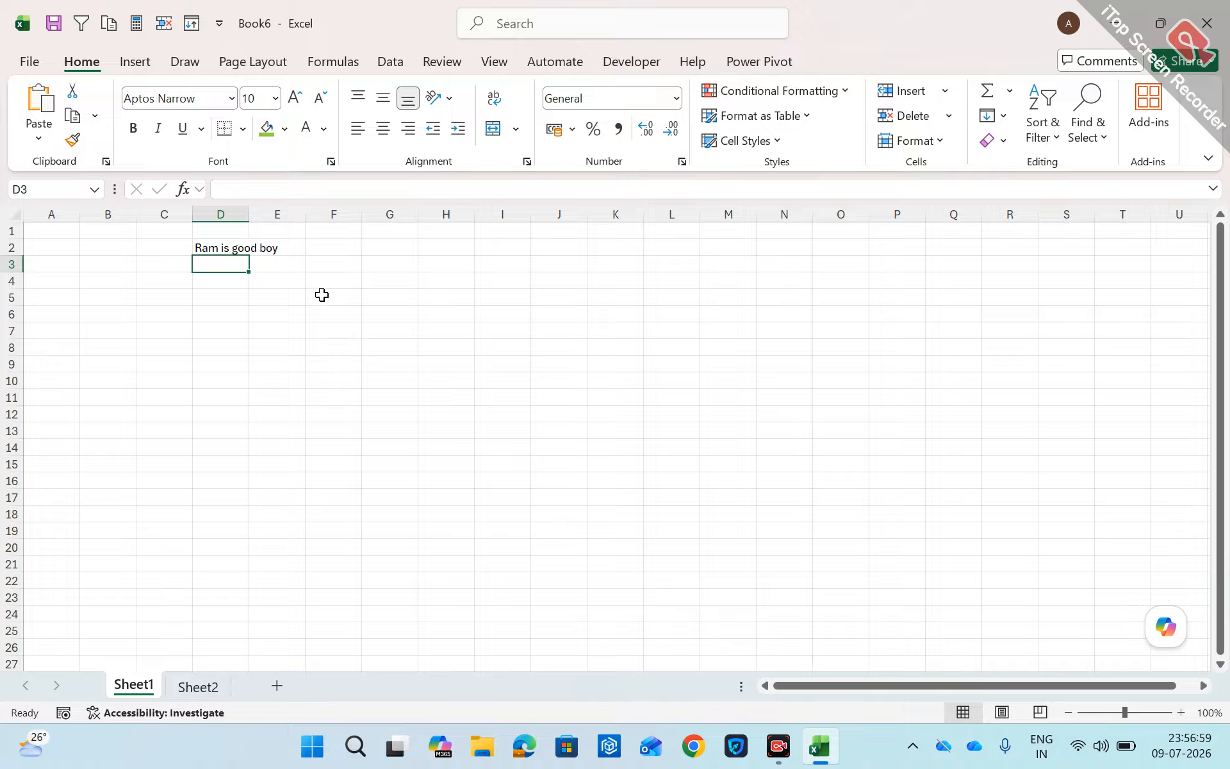
pyautogui.click(209, 248)
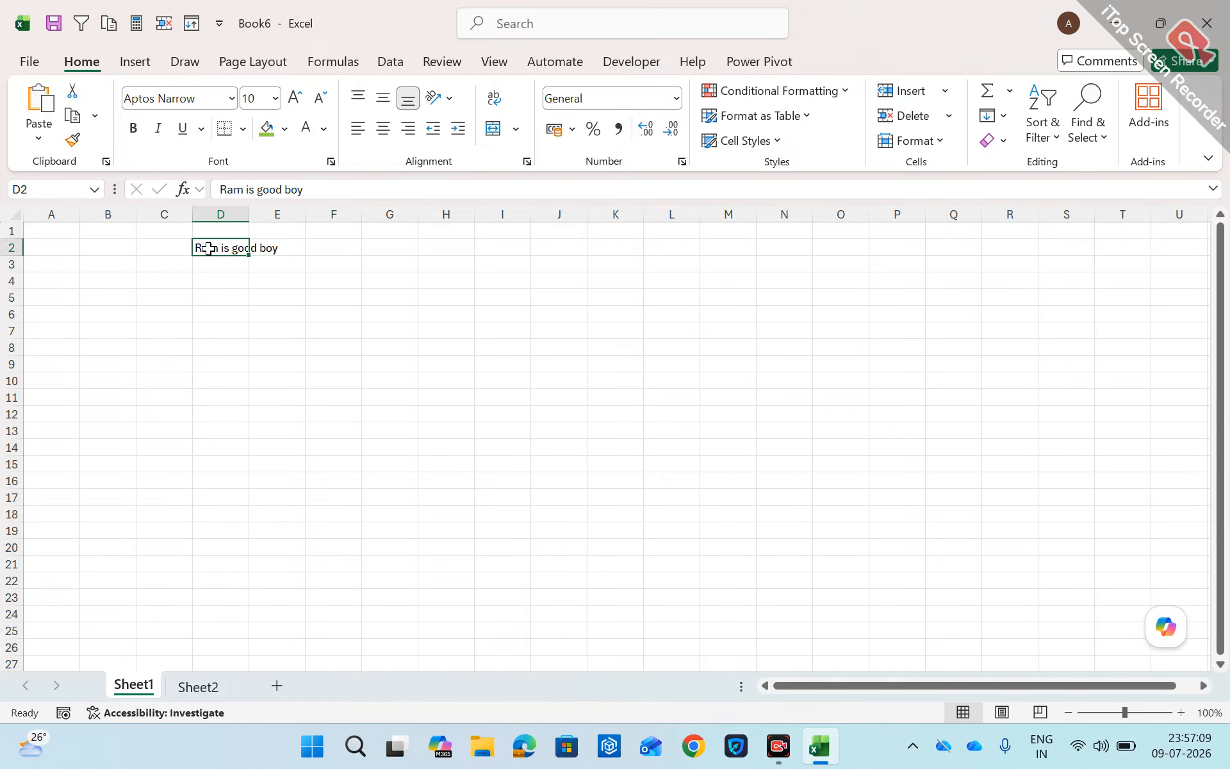
# Delete the AutoCorrect entry for the sample first name in the proofing options and confirm the AutoCorrect dialog
pyautogui.click(28, 68)
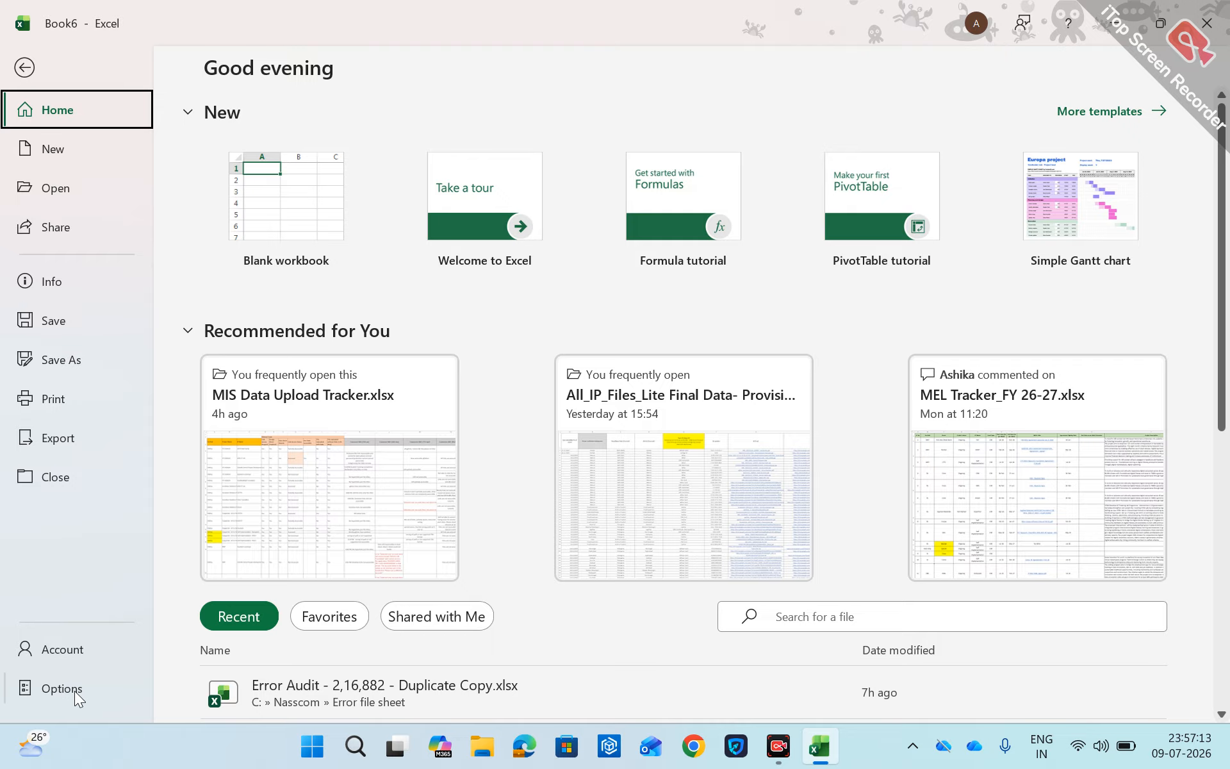
pyautogui.click(74, 691)
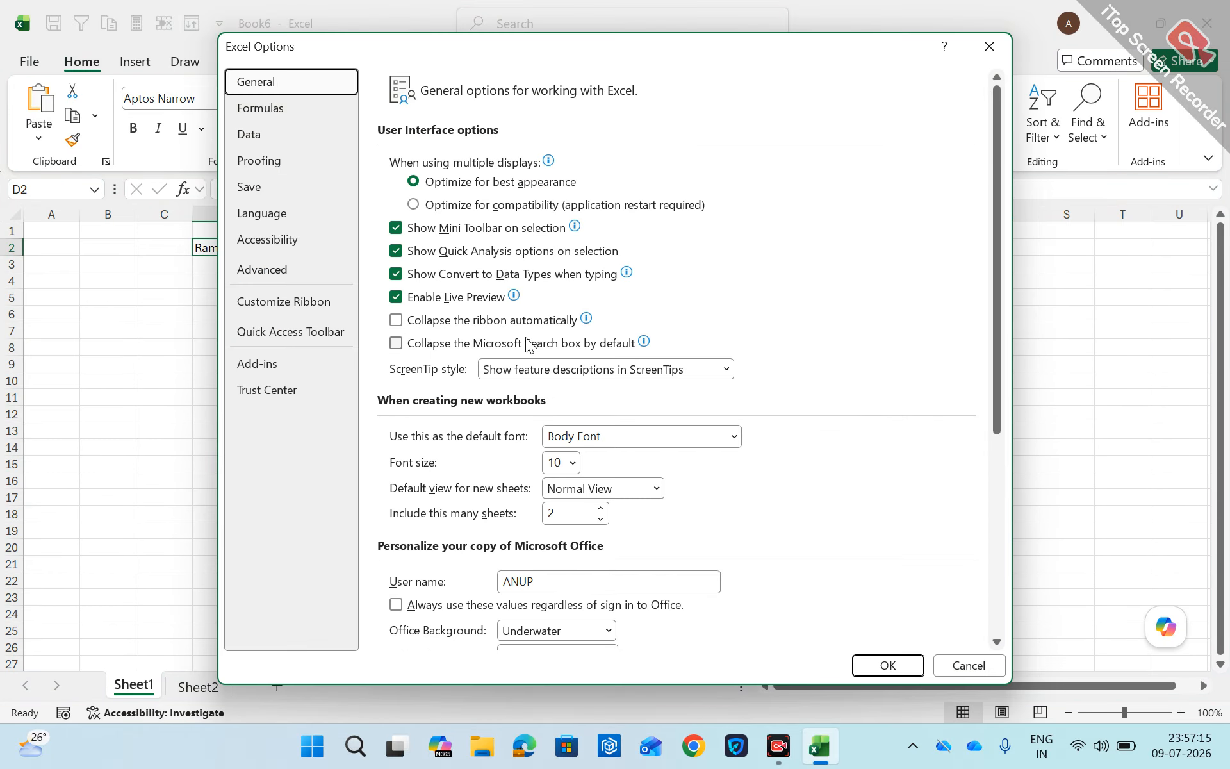
pyautogui.click(255, 137)
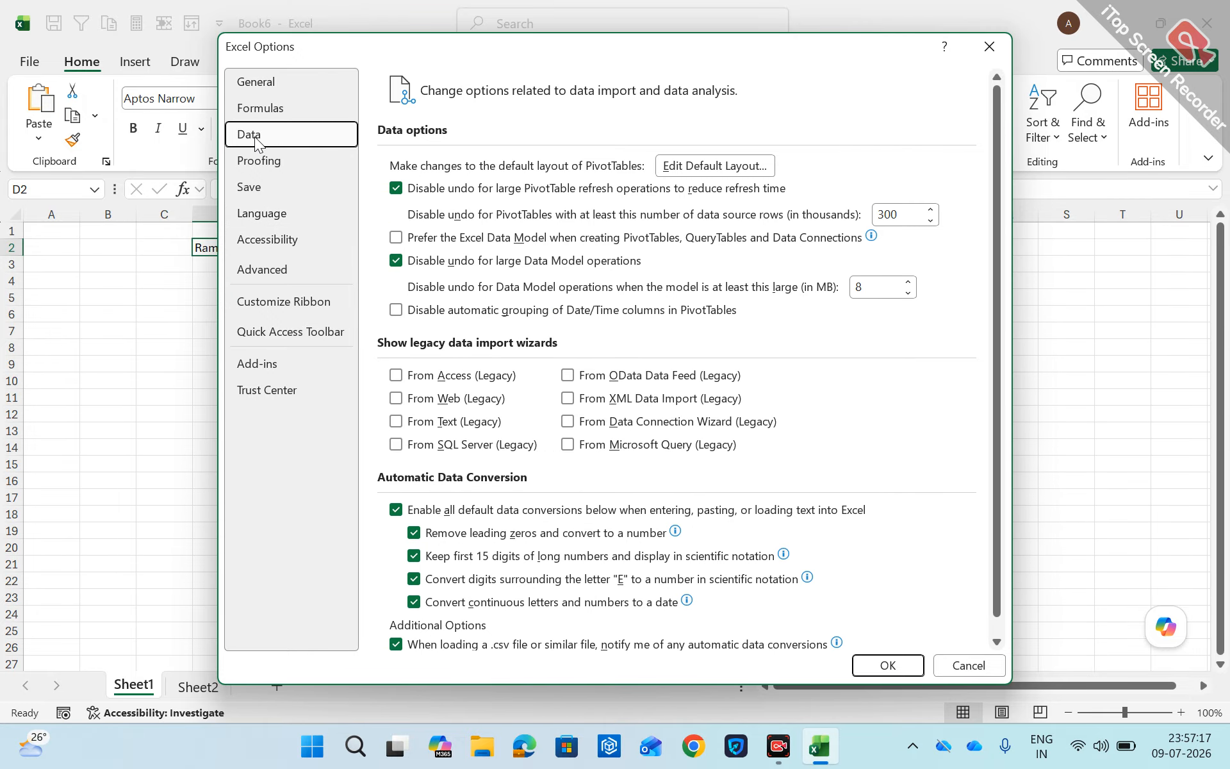
pyautogui.click(260, 162)
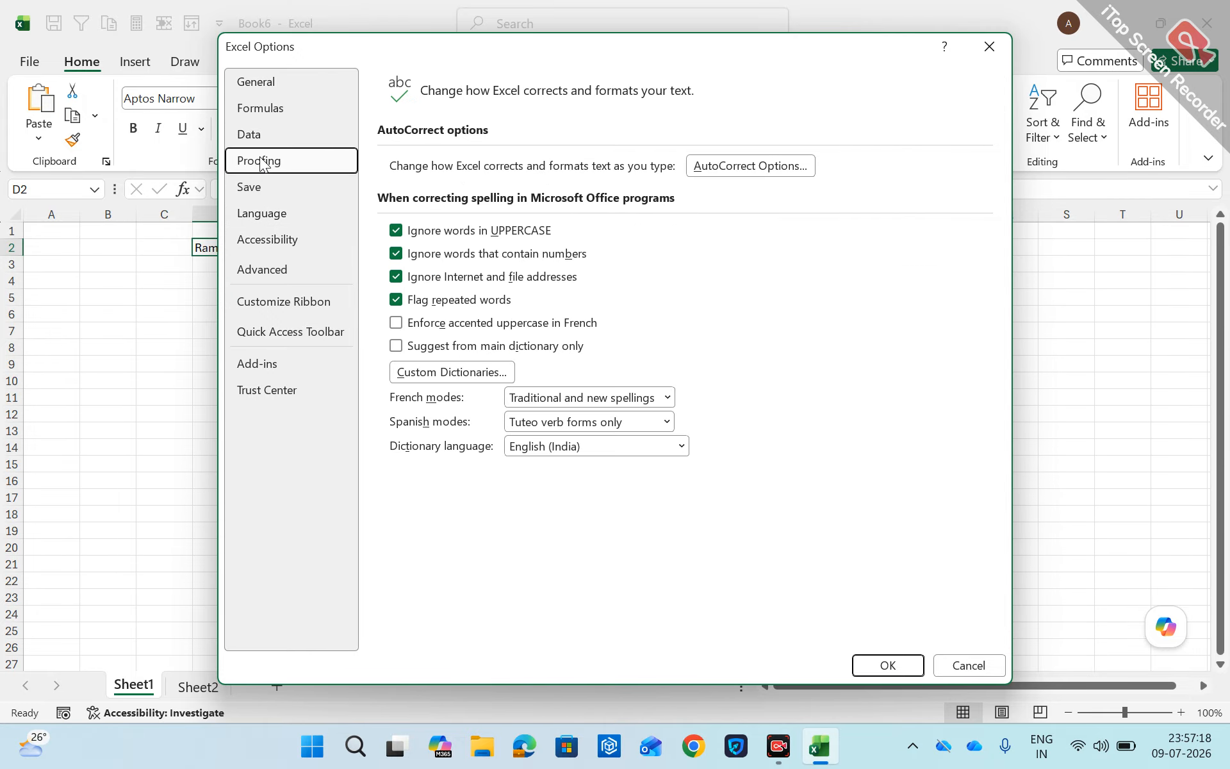
pyautogui.click(726, 165)
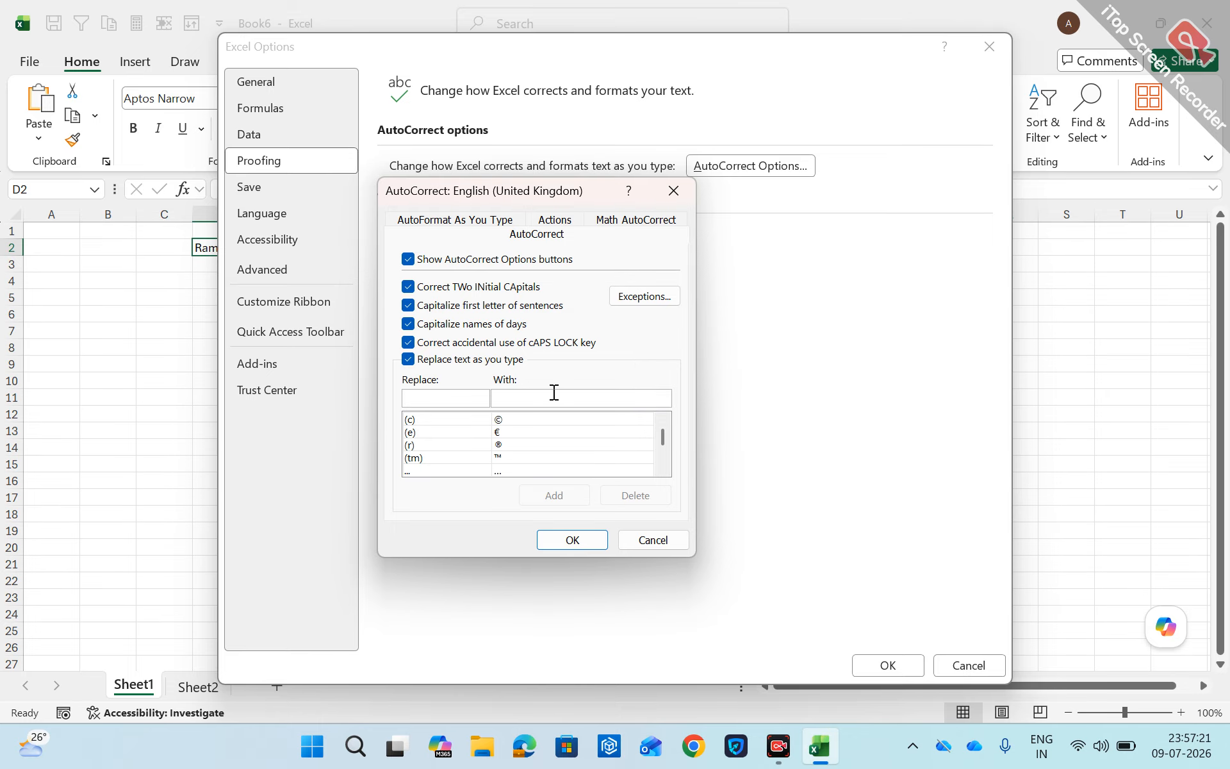
pyautogui.write('ra')
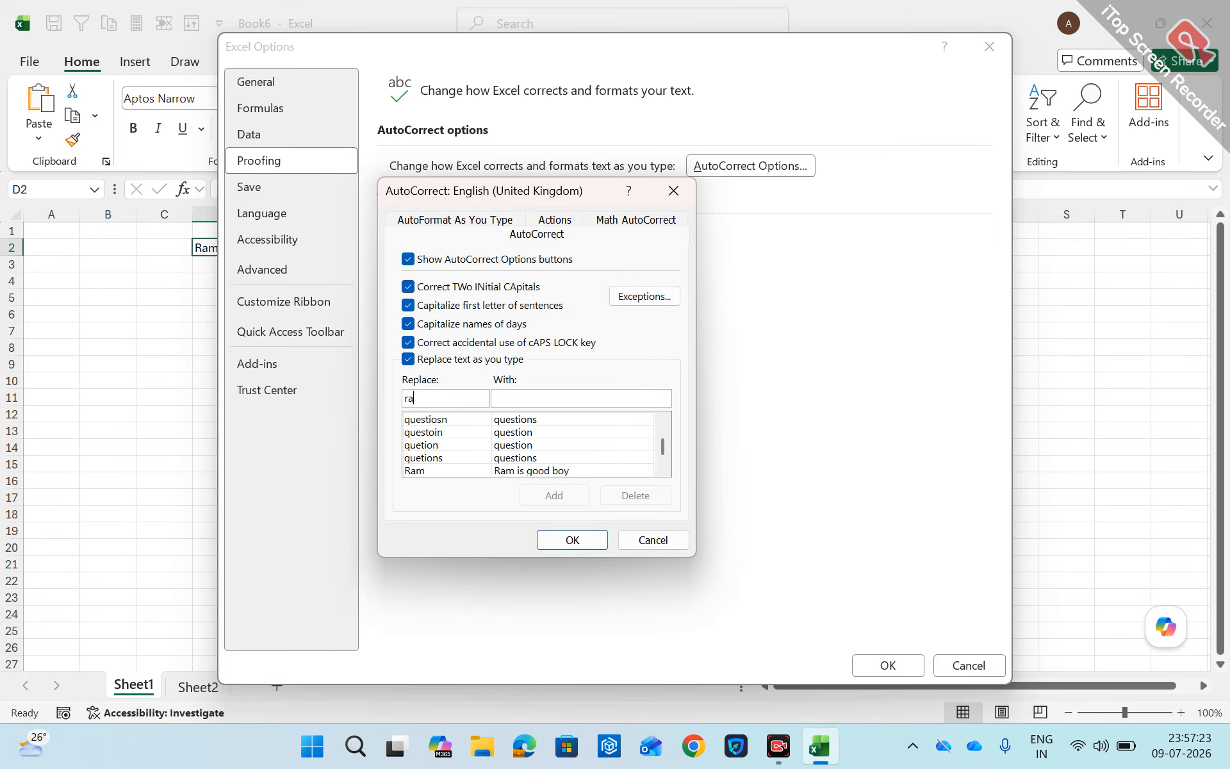
pyautogui.write('m')
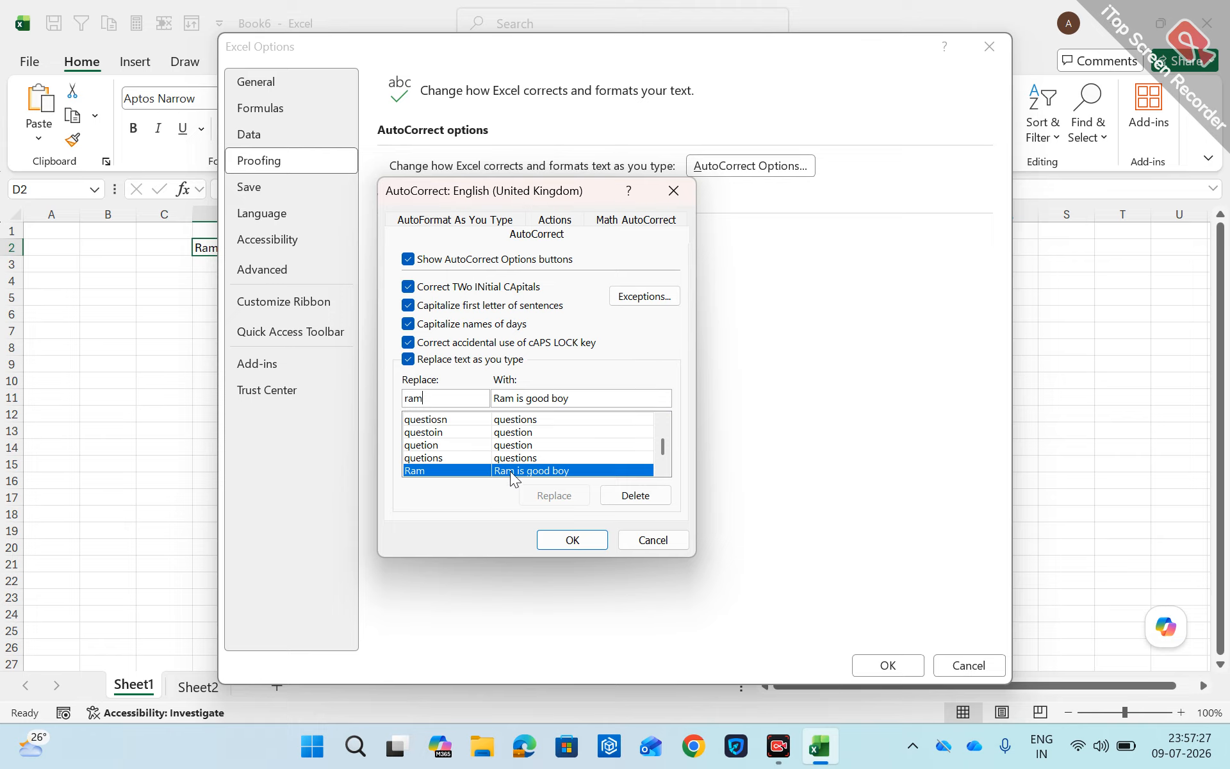
pyautogui.click(620, 498)
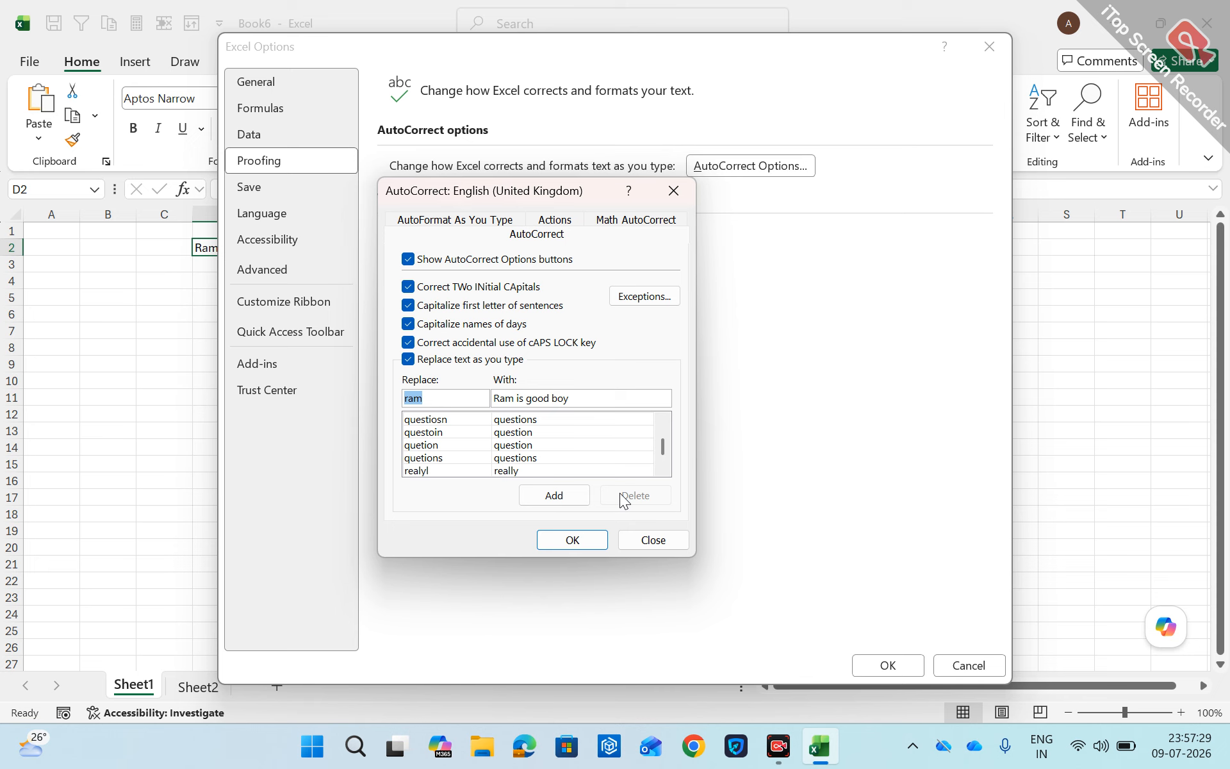
pyautogui.click(580, 540)
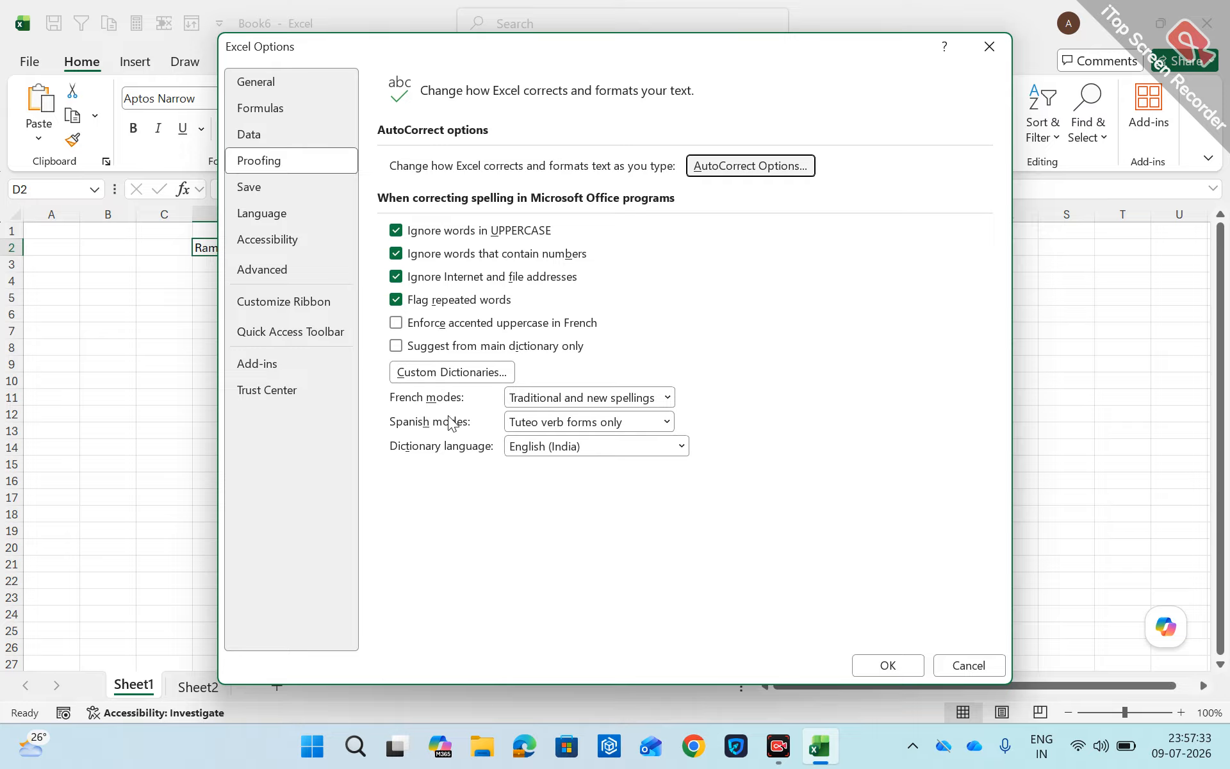
# Copy the AutoRecover file location from the save options and open that folder in File Explorer through the Run dialog
pyautogui.click(267, 190)
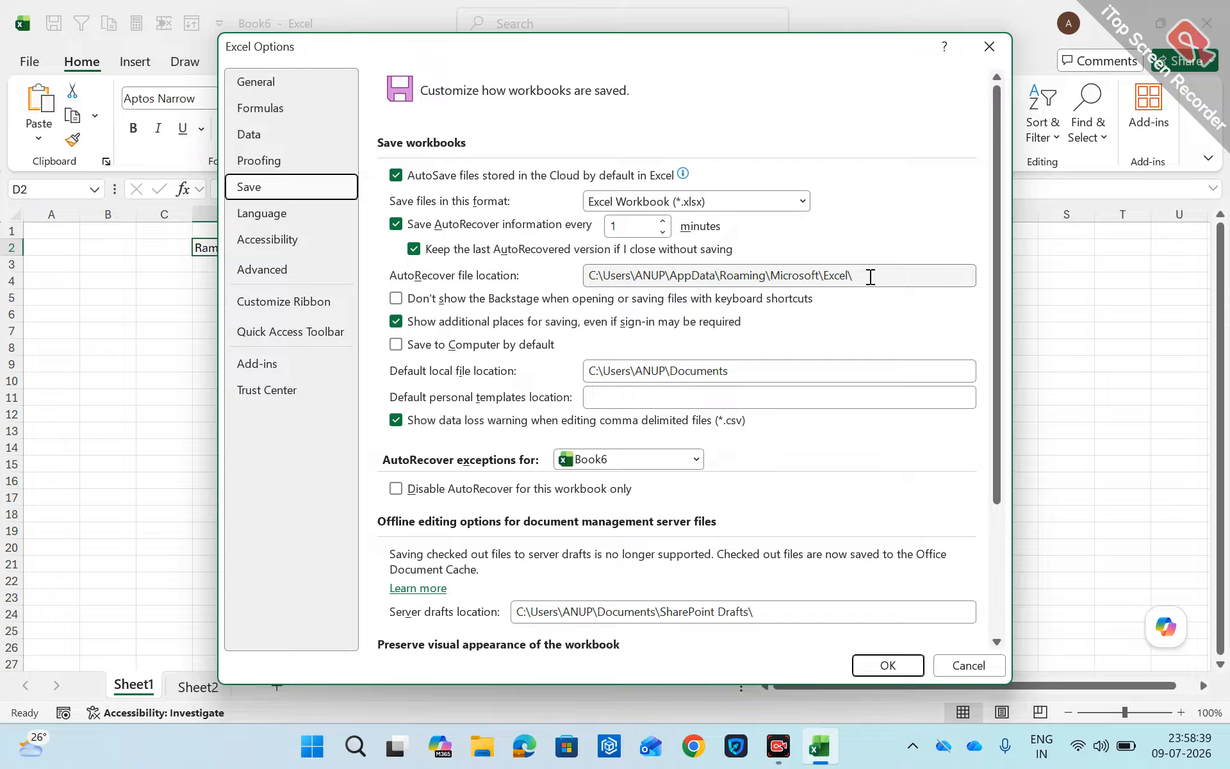
pyautogui.click(870, 276)
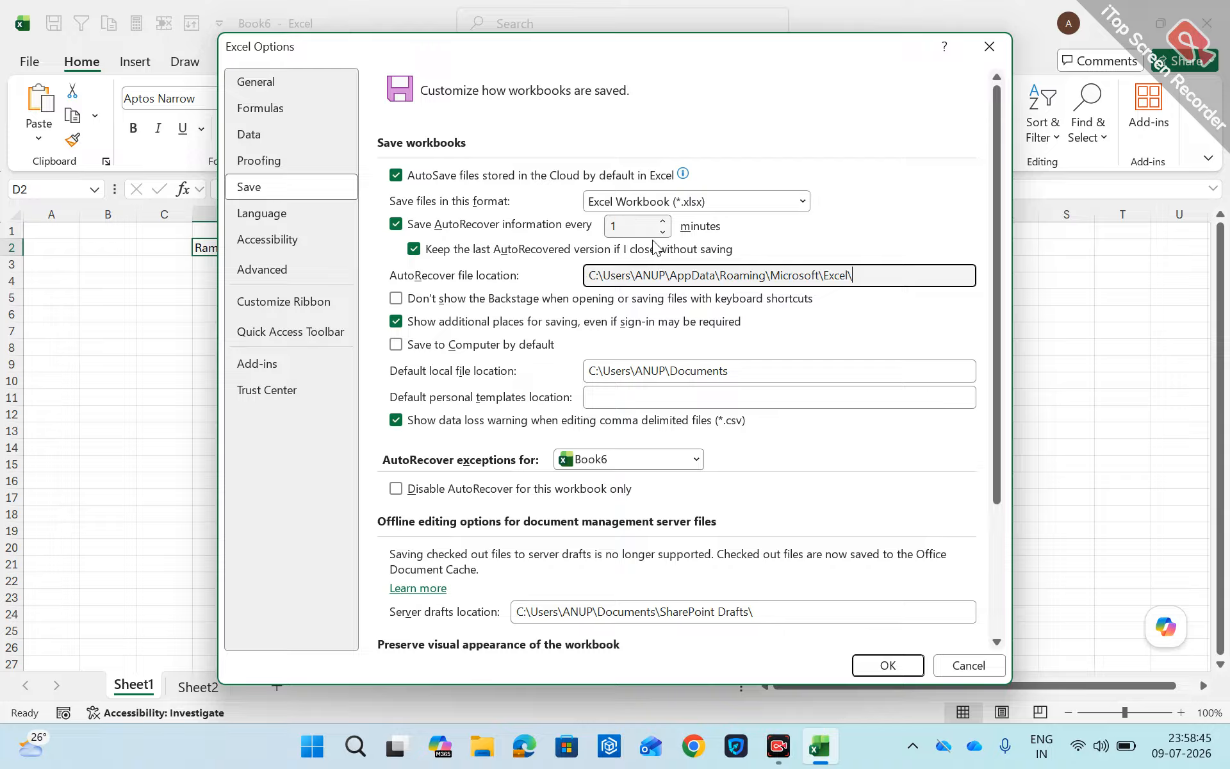
pyautogui.moveTo(879, 273); pyautogui.dragTo(552, 270)
pyautogui.hotkey('ctrl', 'c')
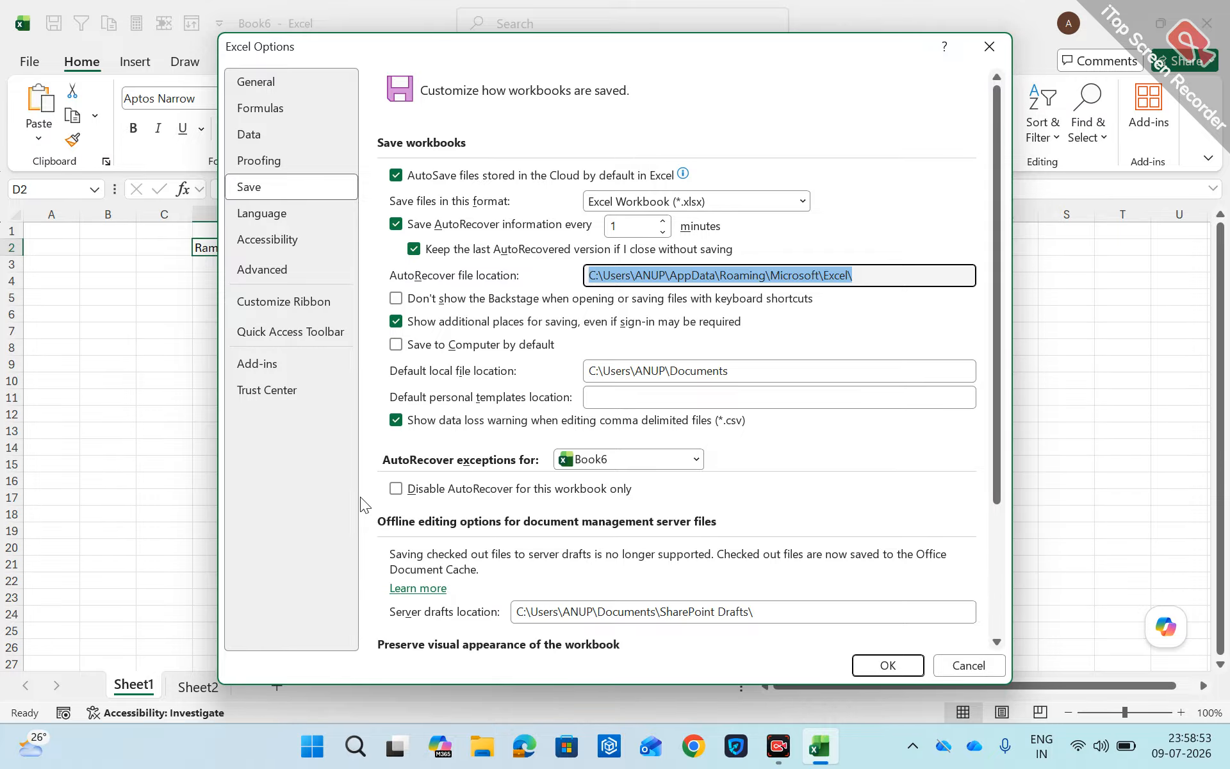
pyautogui.press('super+r')
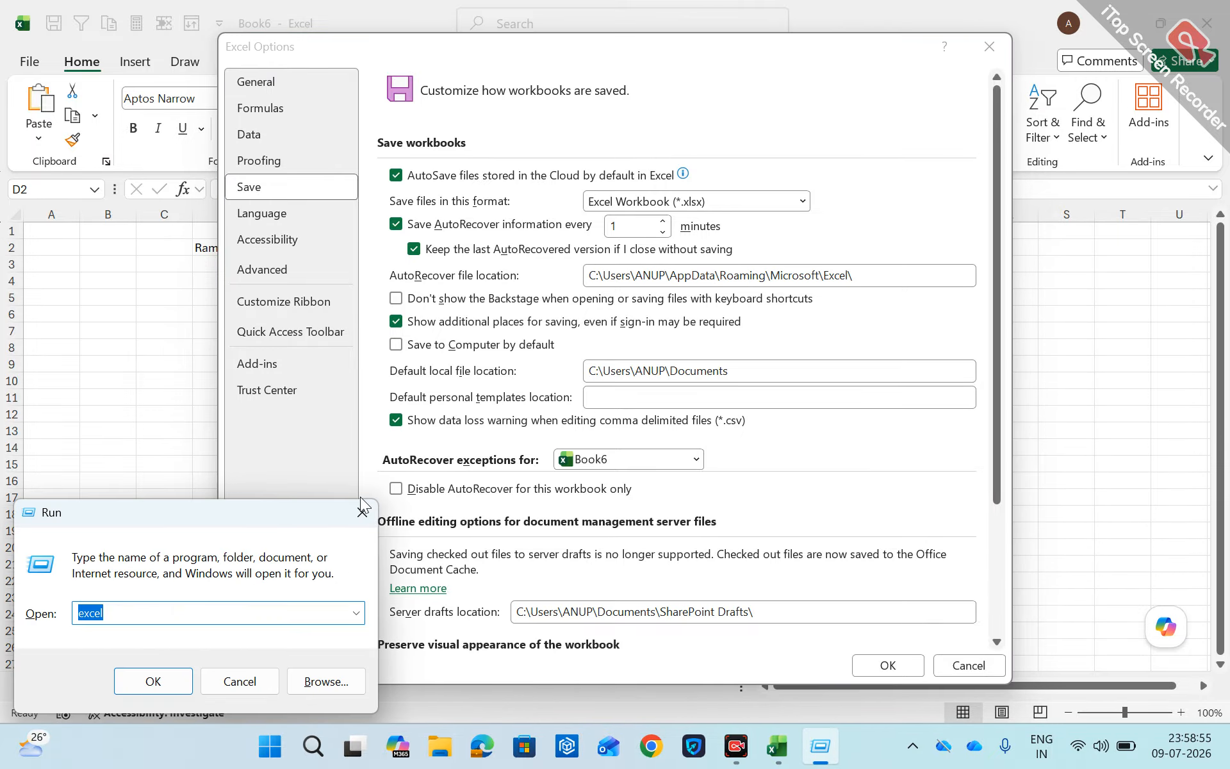
pyautogui.hotkey('ctrl', 'v')
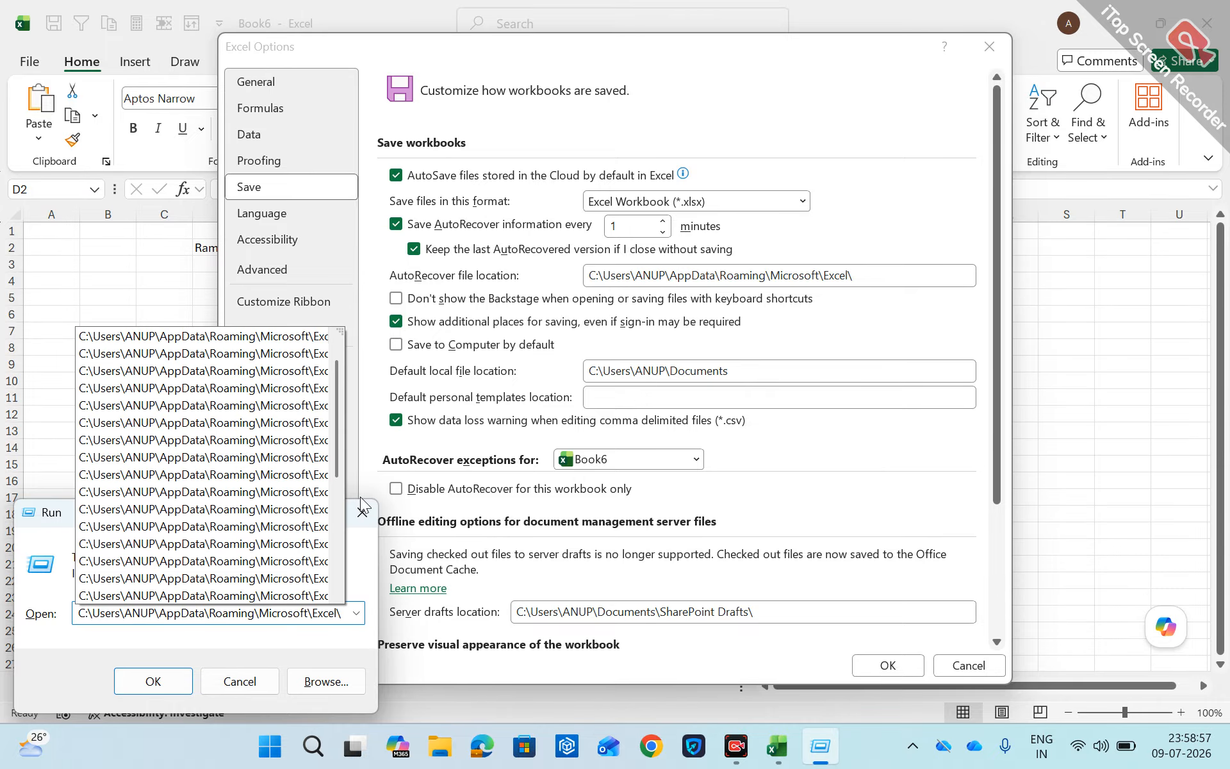
pyautogui.press('Return')
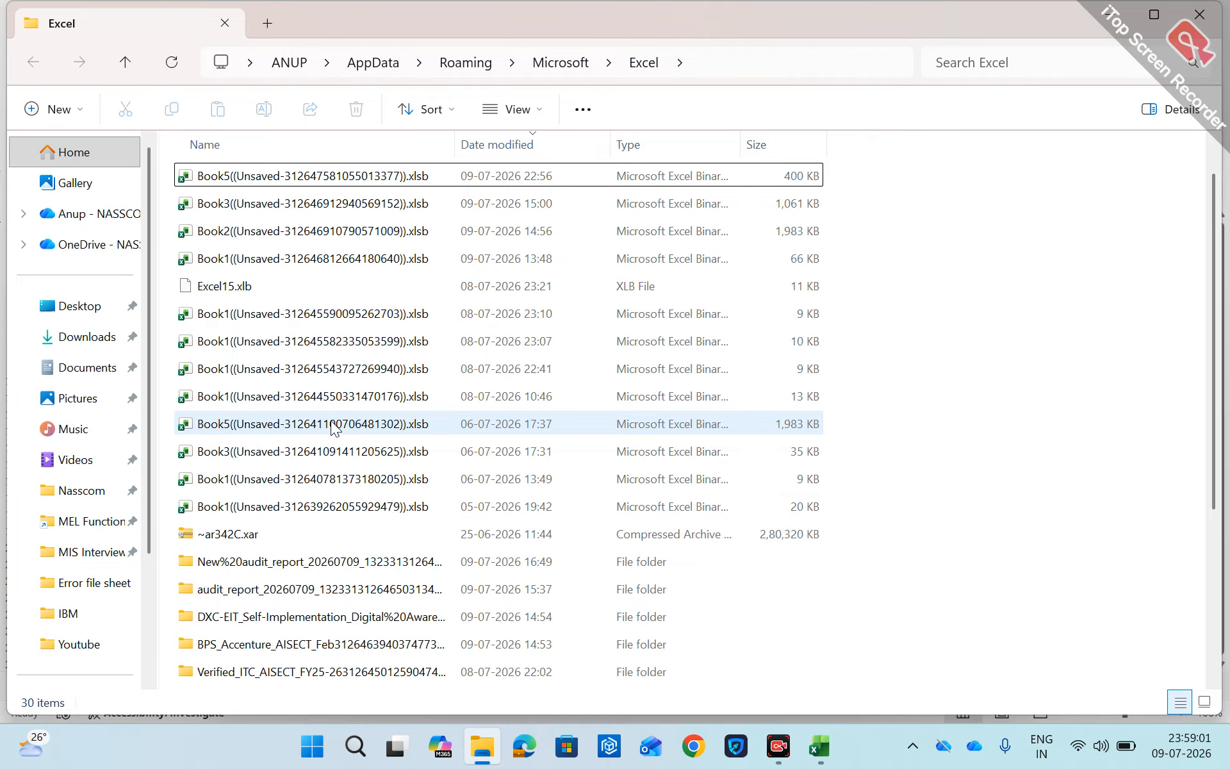
# Look through the unsaved workbooks and recovery folders in the AutoRecover location, and close the folder window
pyautogui.scroll(-4, 330, 427)
pyautogui.scroll(2, 332, 428)
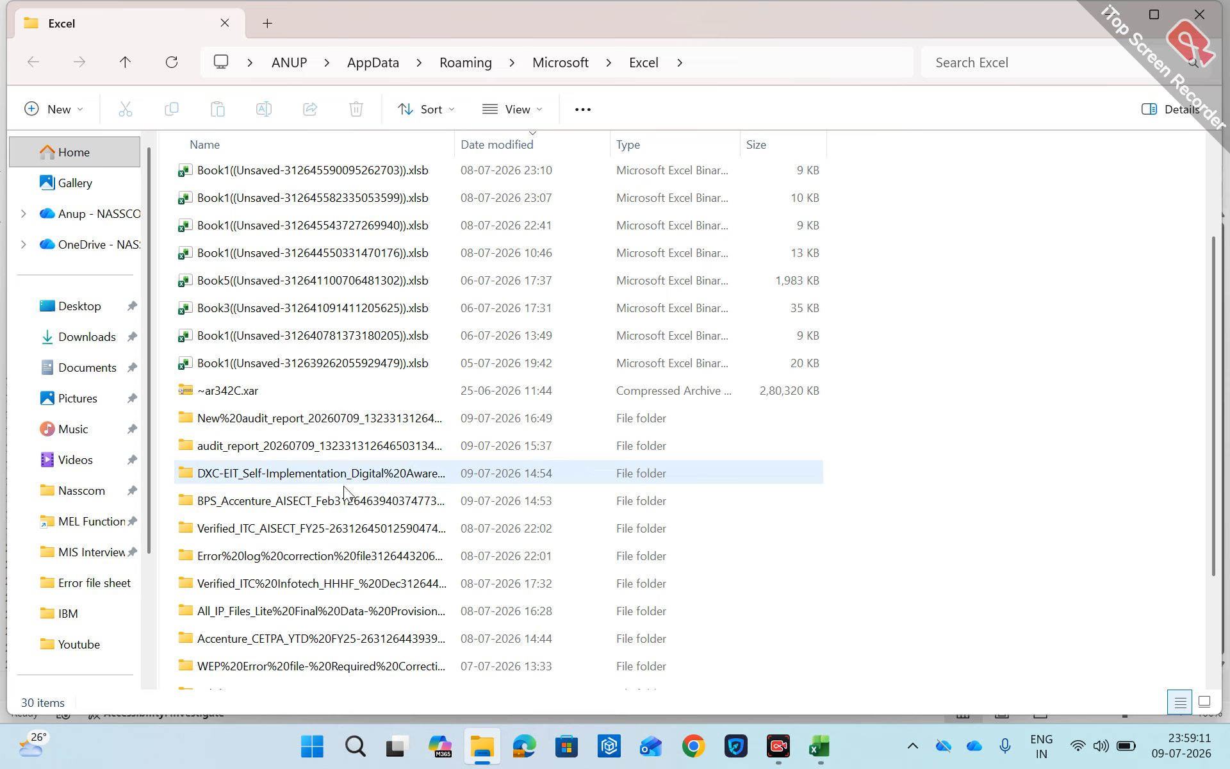
pyautogui.scroll(1, 457, 513)
pyautogui.scroll(5, 457, 512)
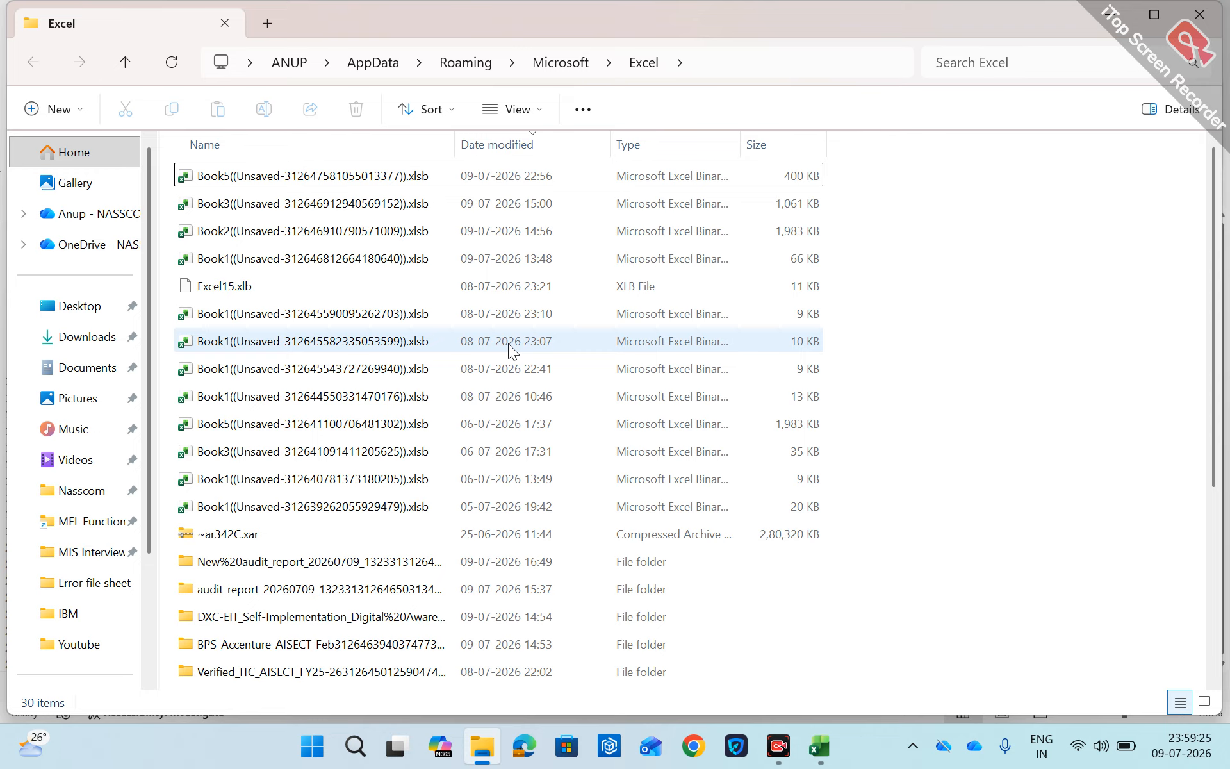
pyautogui.hotkey('alt', 'space')
pyautogui.press('c')
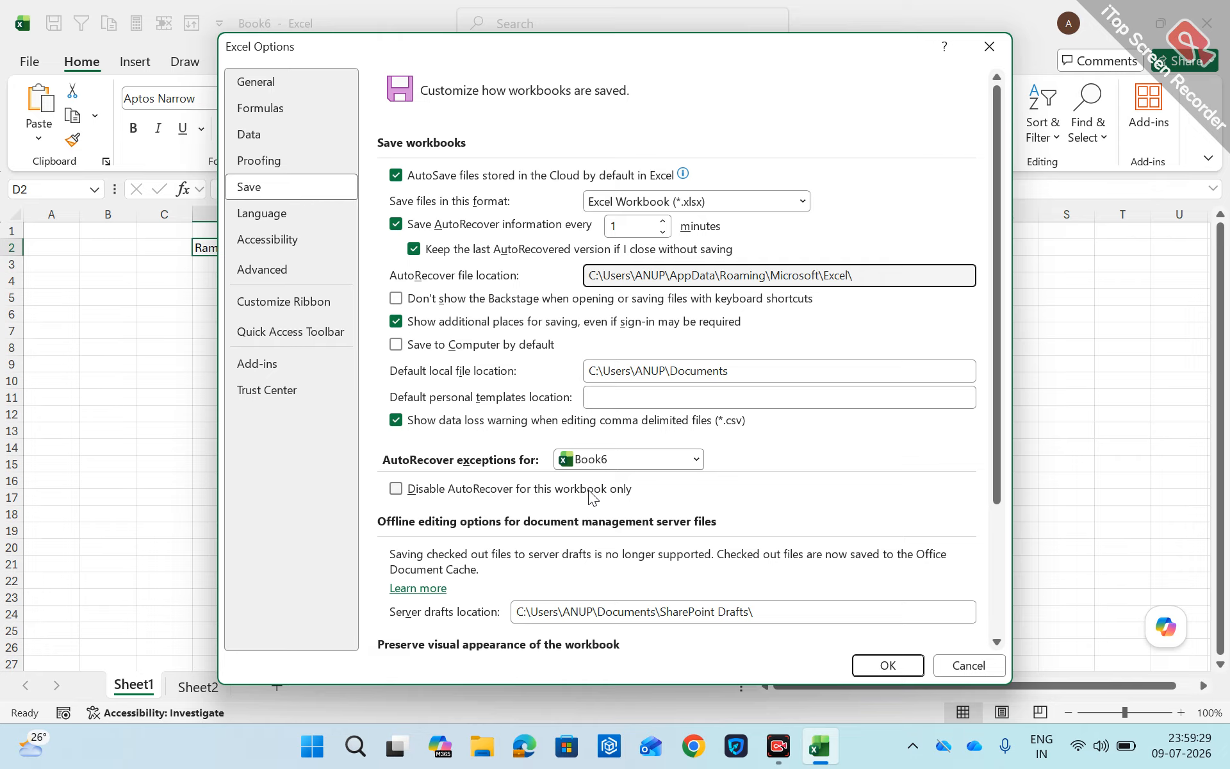
# Review the remaining save options and the language, accessibility and advanced options, and close Excel Options without applying changes
pyautogui.scroll(-3, 588, 490)
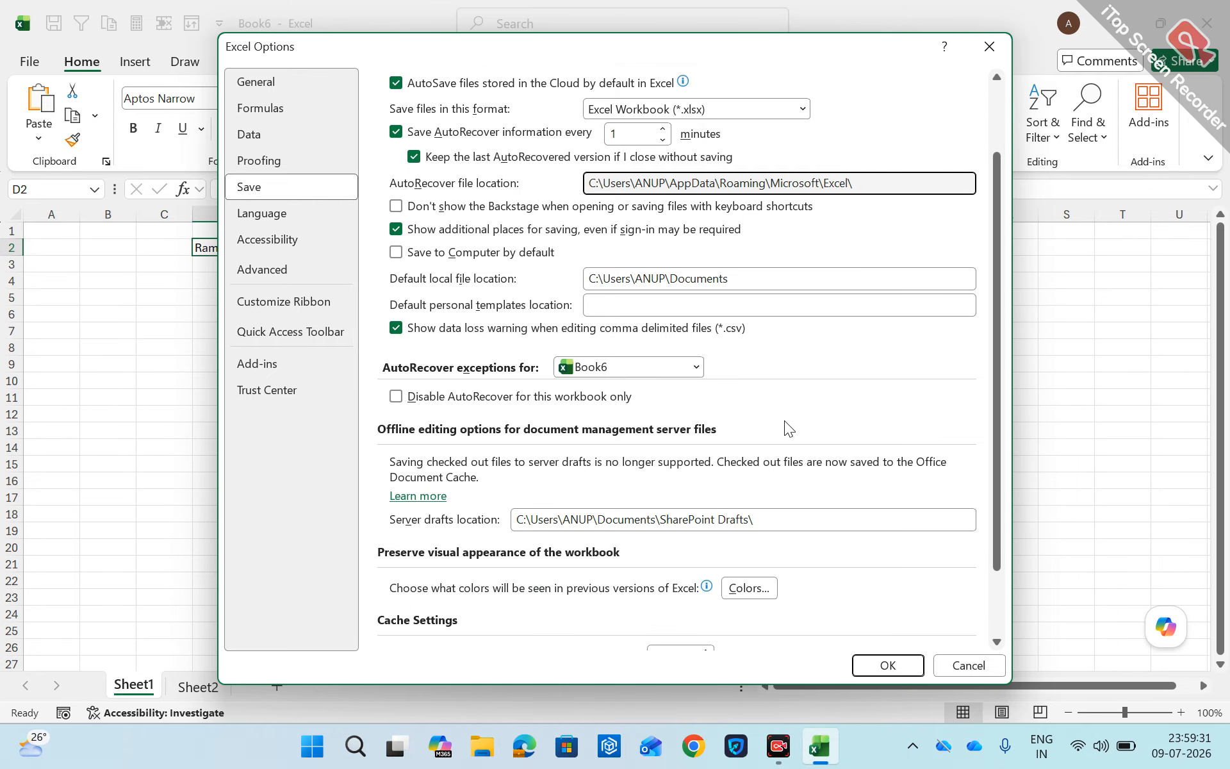
pyautogui.click(294, 215)
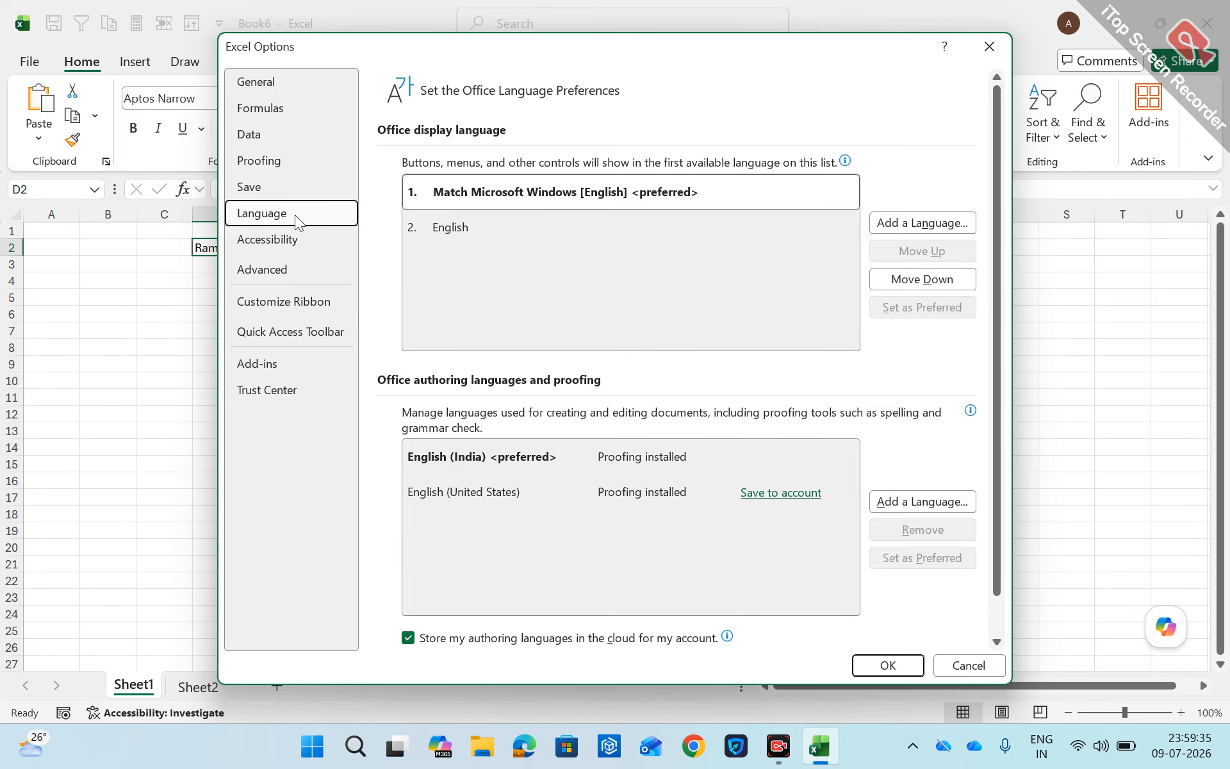
pyautogui.click(294, 233)
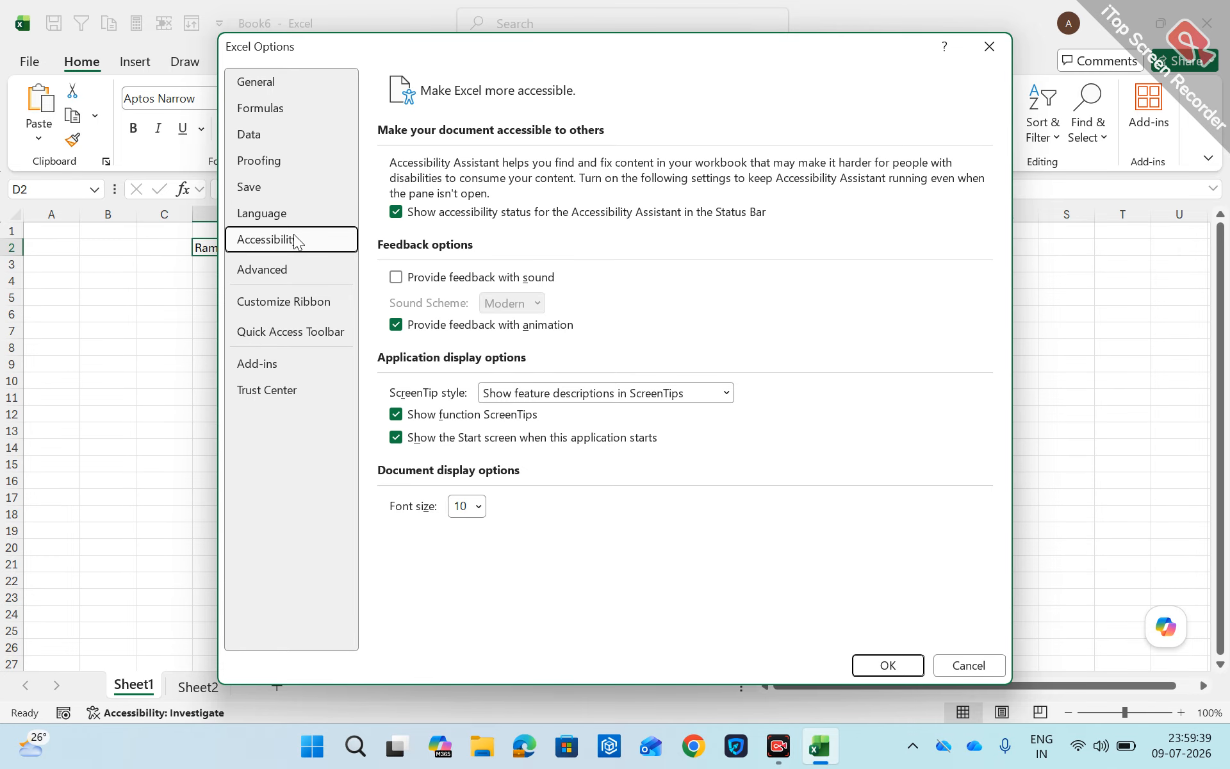
pyautogui.click(286, 266)
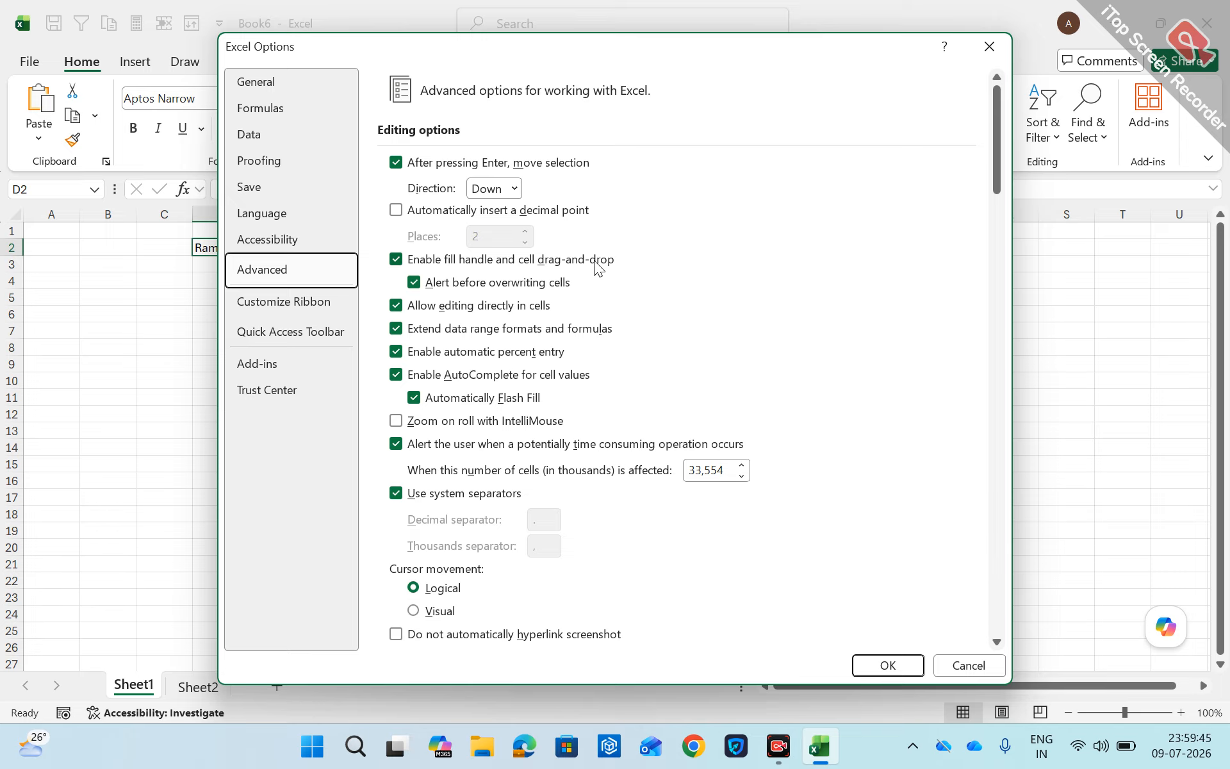
pyautogui.moveTo(528, 56); pyautogui.dragTo(689, 110)
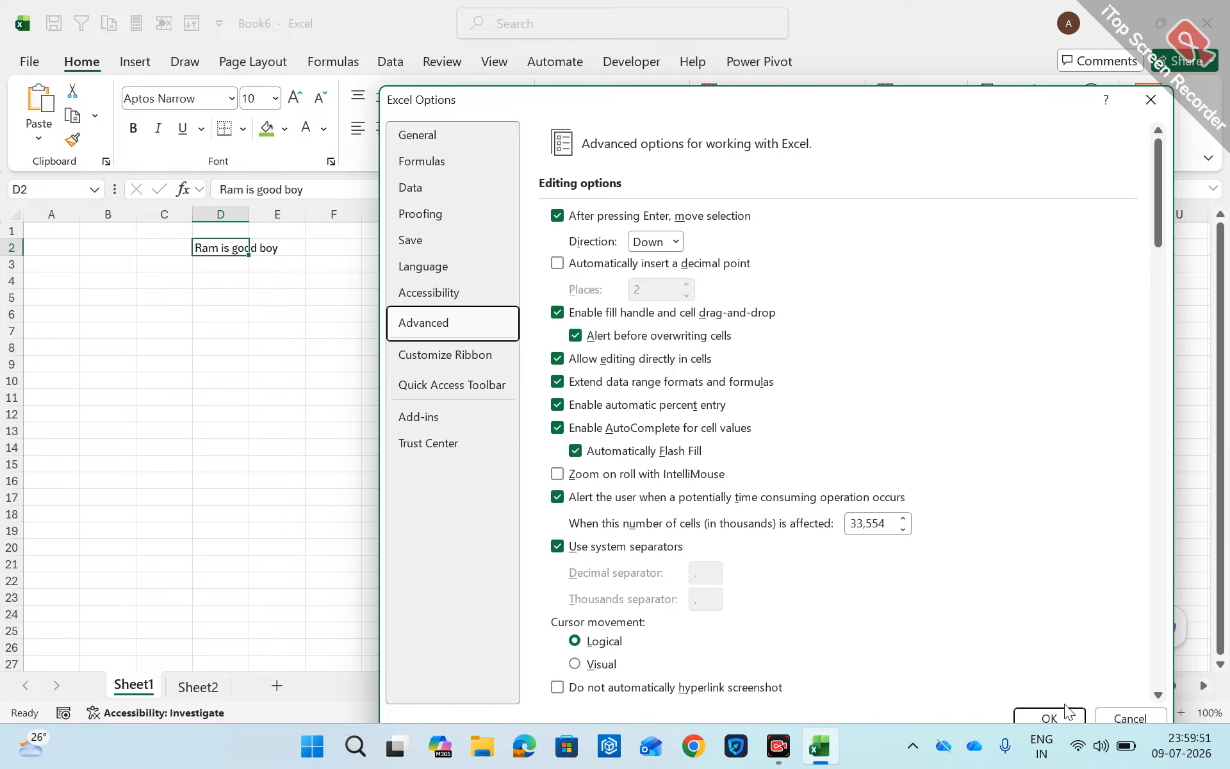
pyautogui.click(1128, 717)
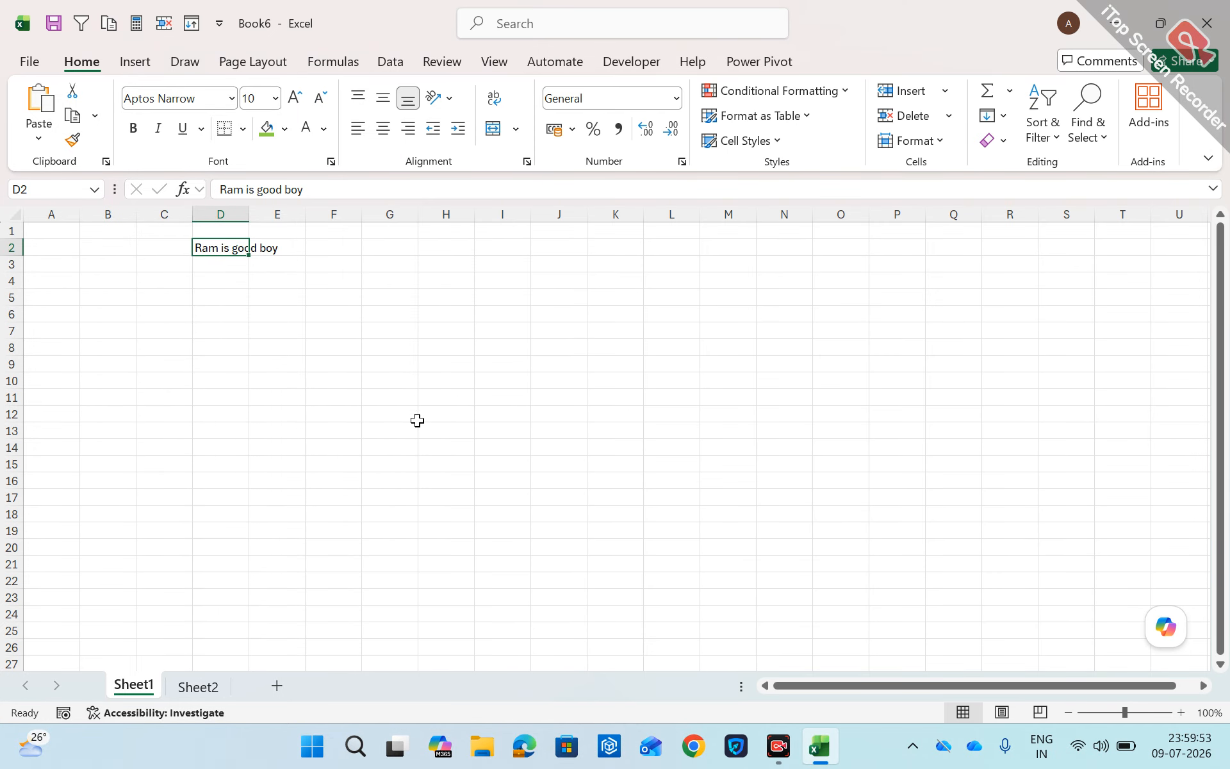
# Select cell E8 and move the selection down four rows to E12
pyautogui.click(305, 353)
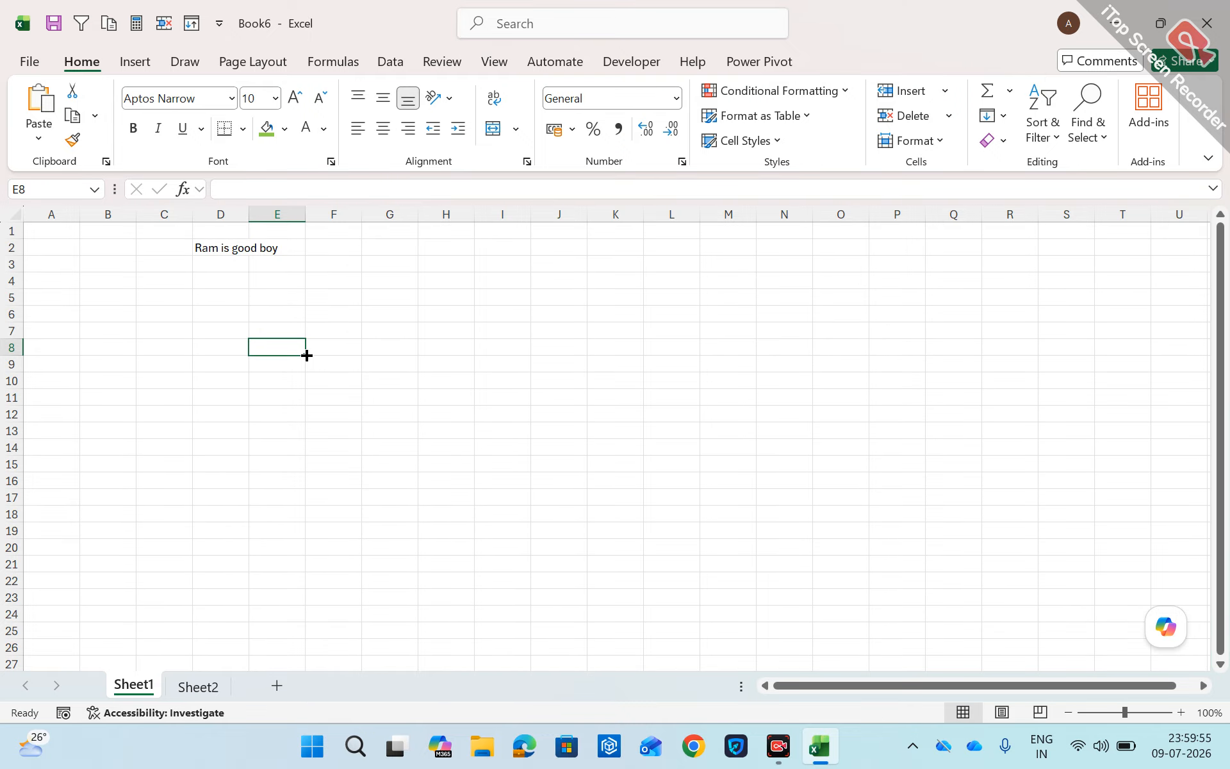
pyautogui.press('Down')
pyautogui.press('Down')
pyautogui.press('Down')
pyautogui.press('Down')
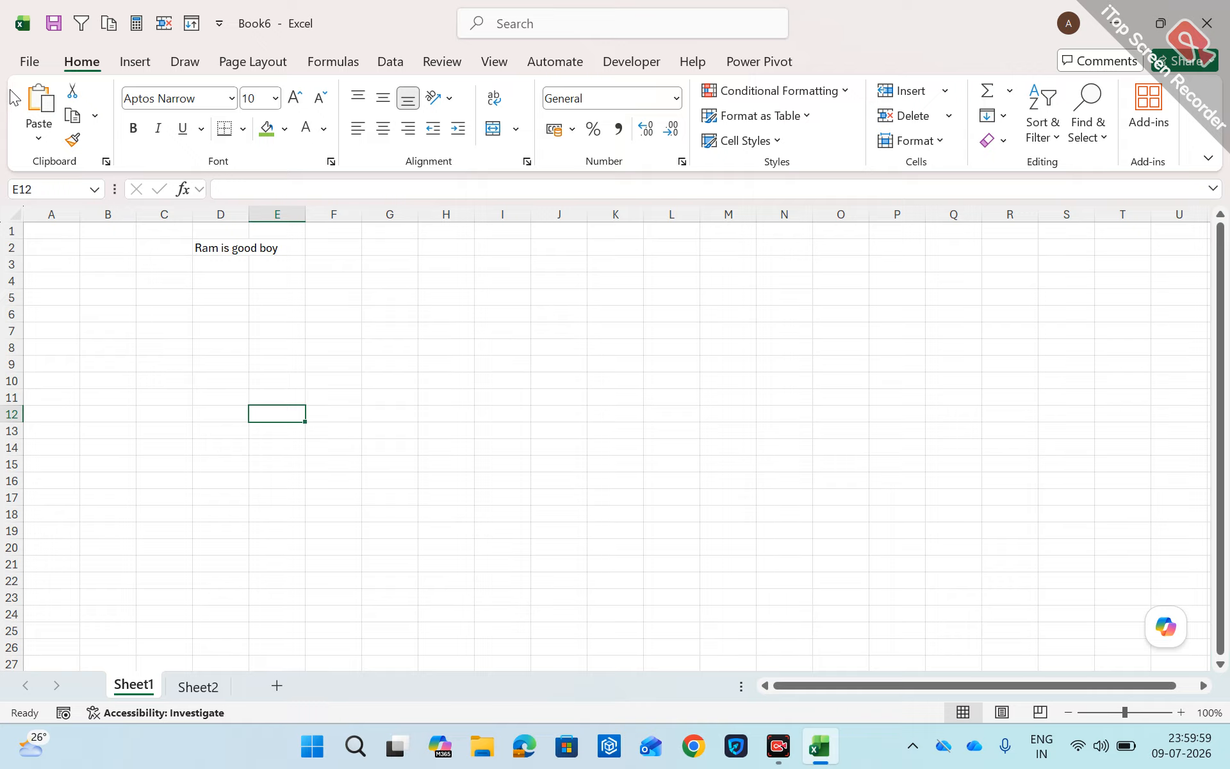
# Set the direction the selection moves after Enter to Up in the advanced Excel options and apply it
pyautogui.click(25, 64)
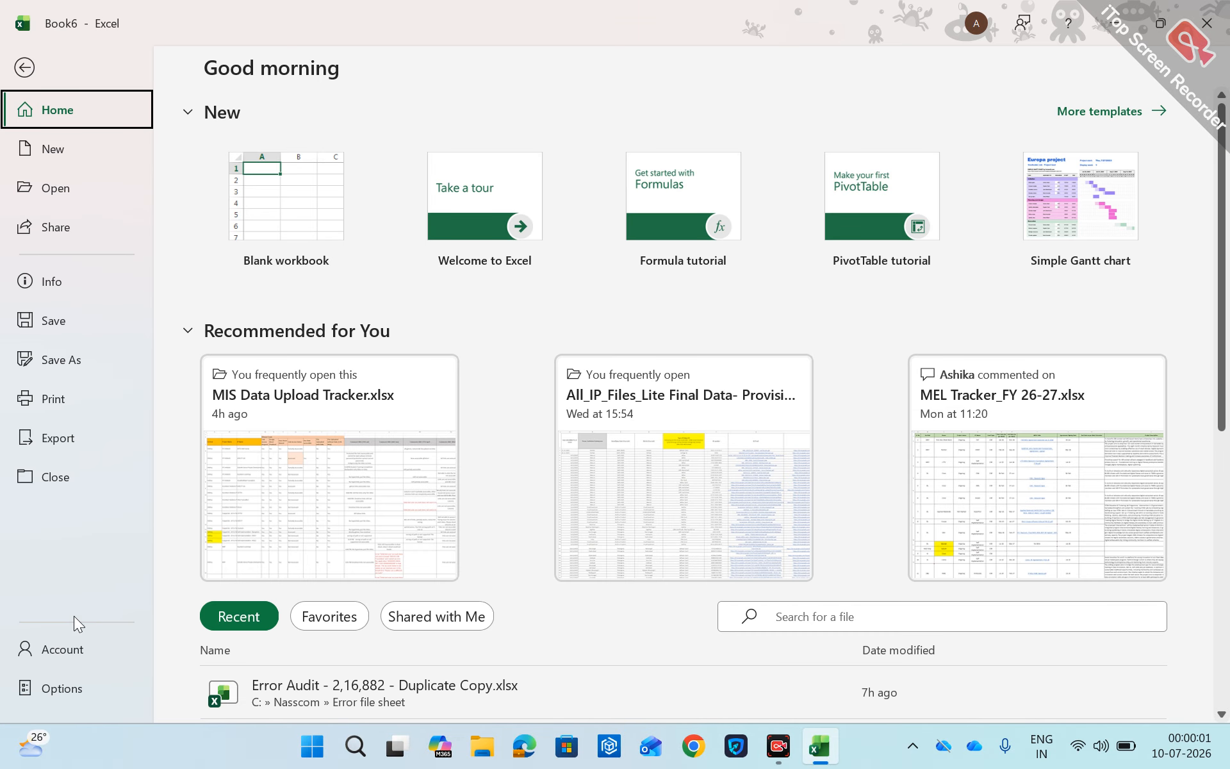
pyautogui.click(72, 686)
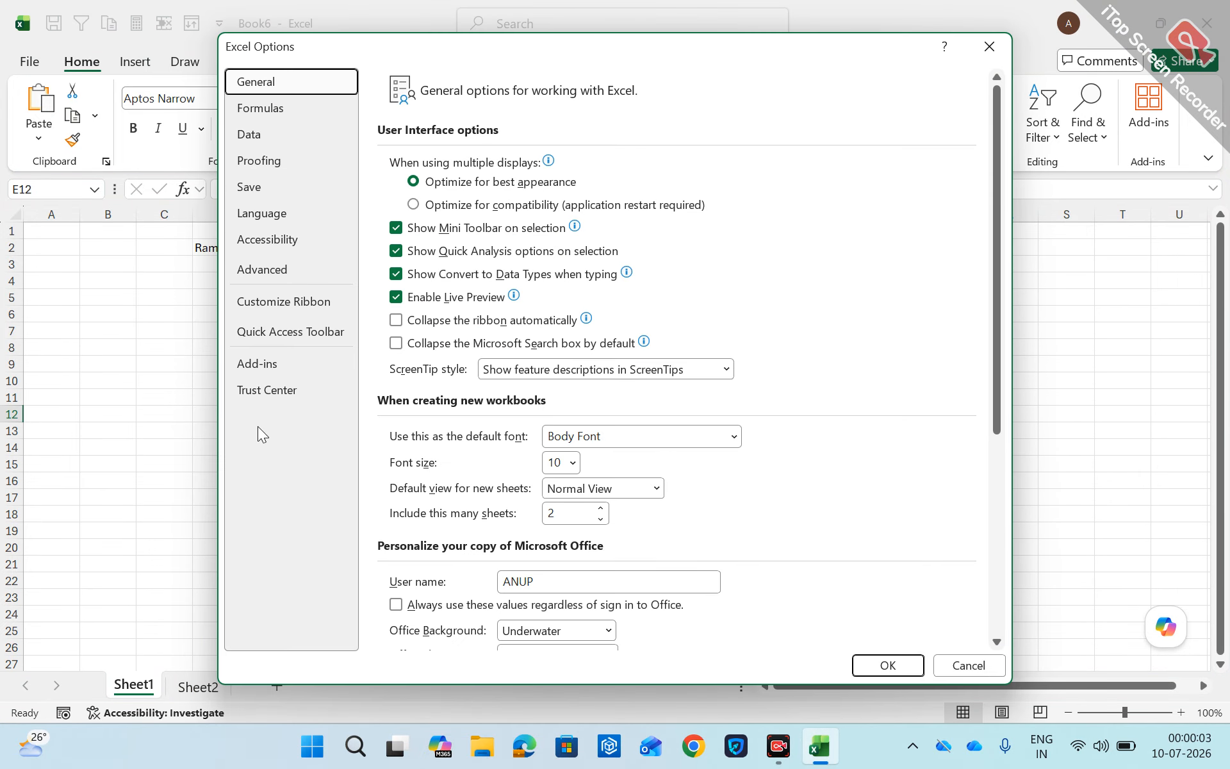
pyautogui.click(280, 241)
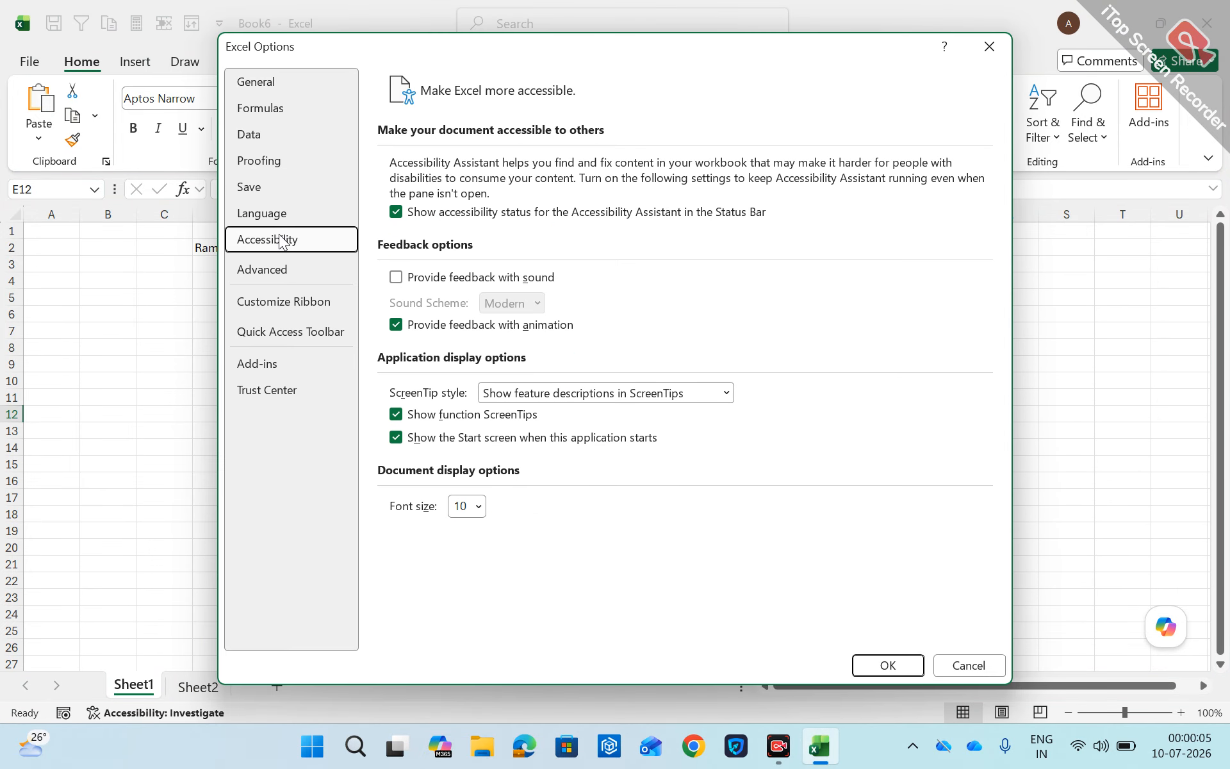
pyautogui.click(277, 270)
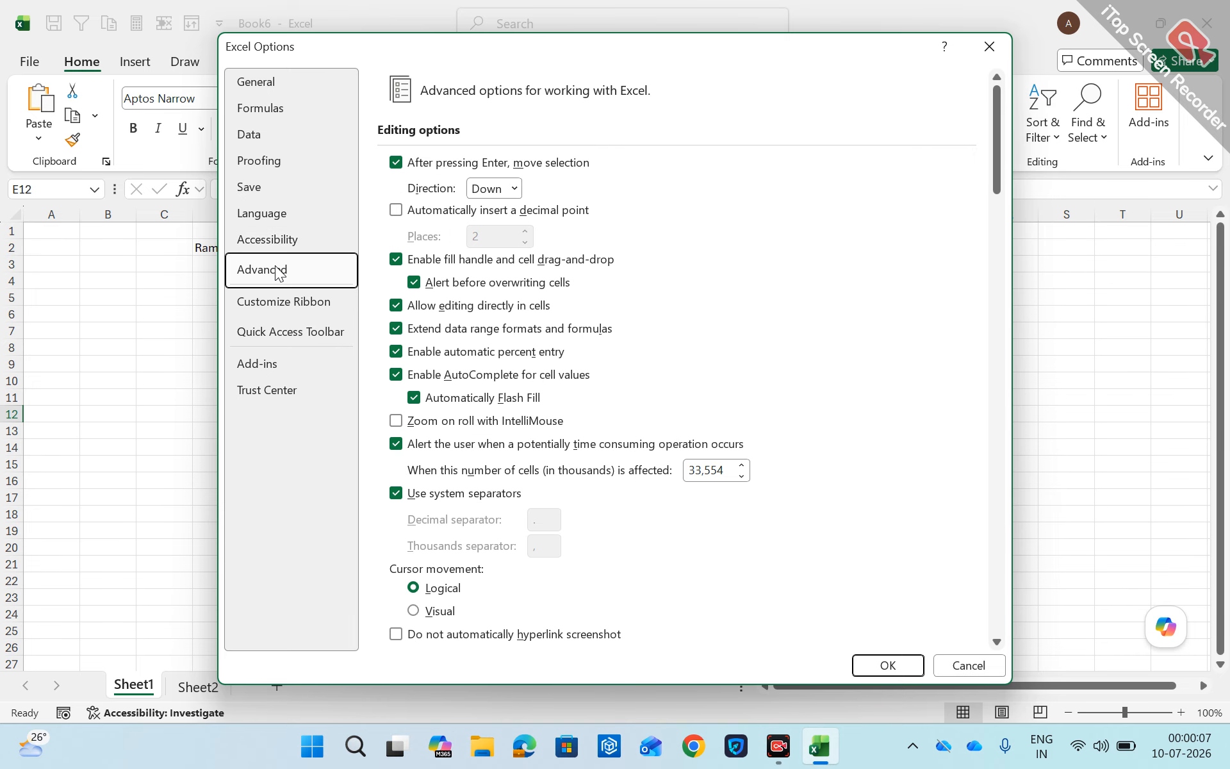
pyautogui.click(513, 196)
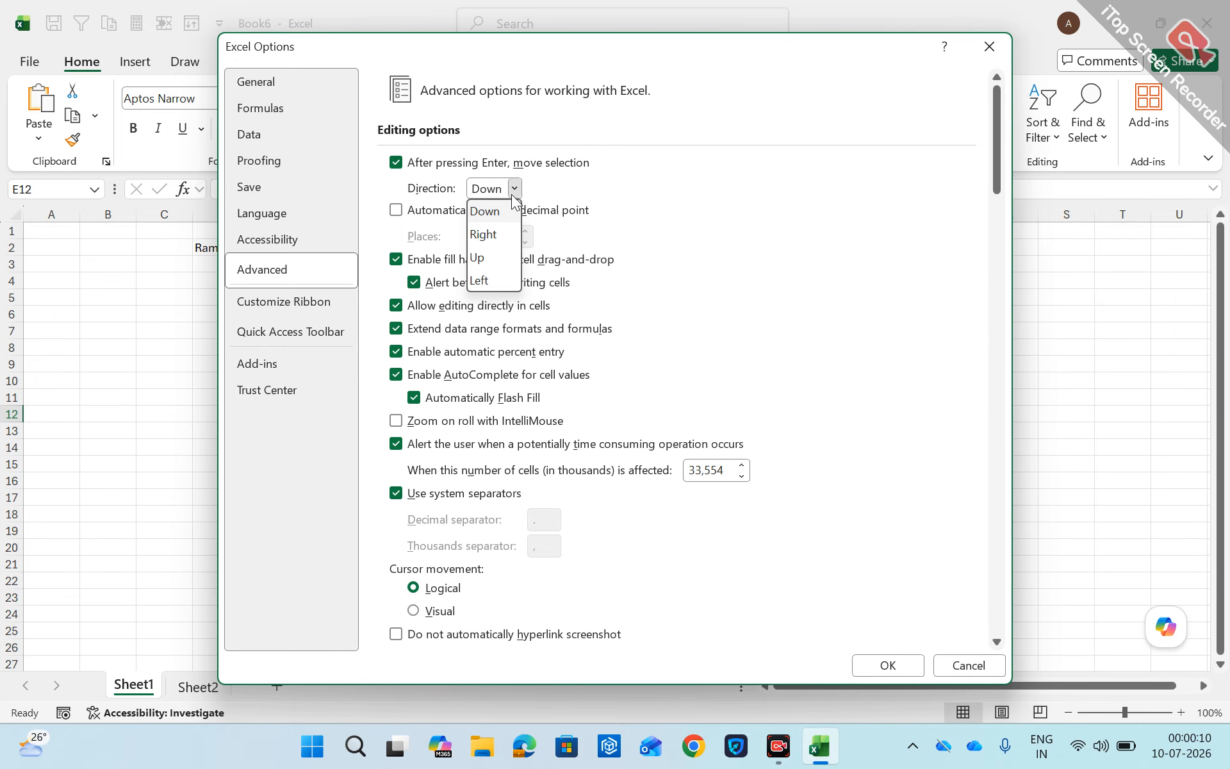
pyautogui.click(482, 258)
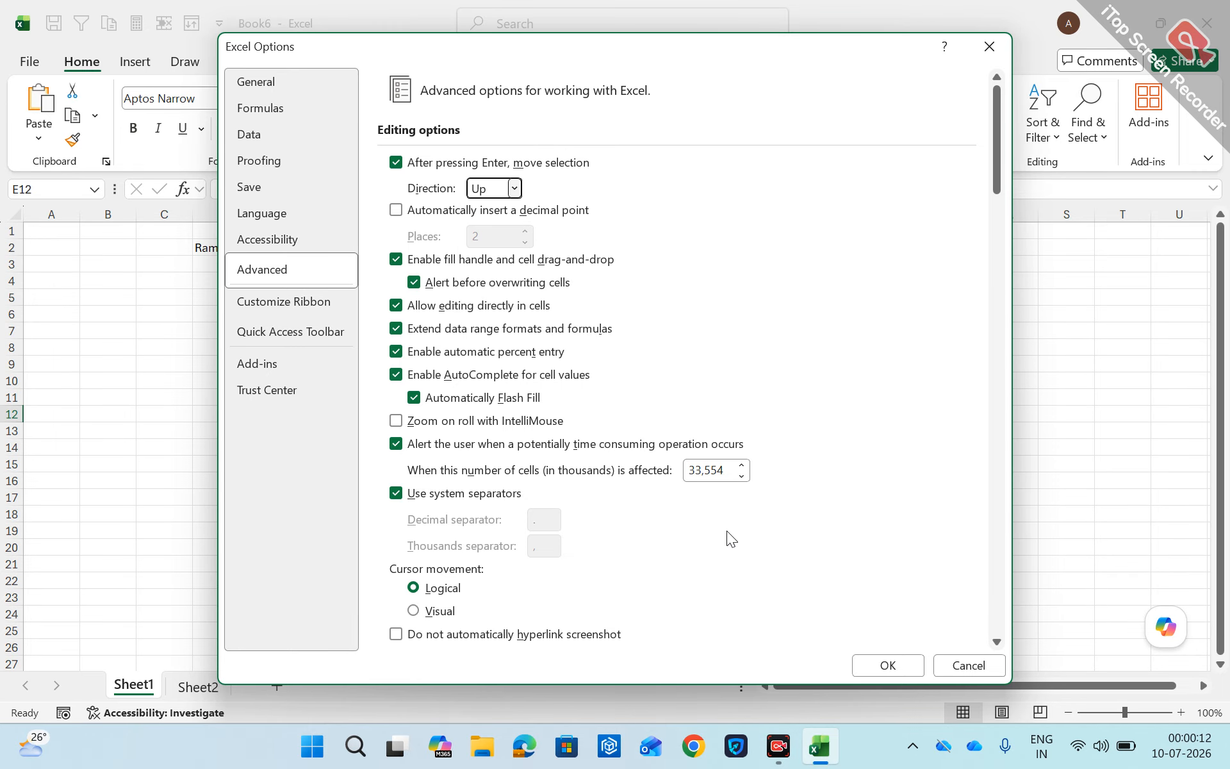
pyautogui.click(874, 668)
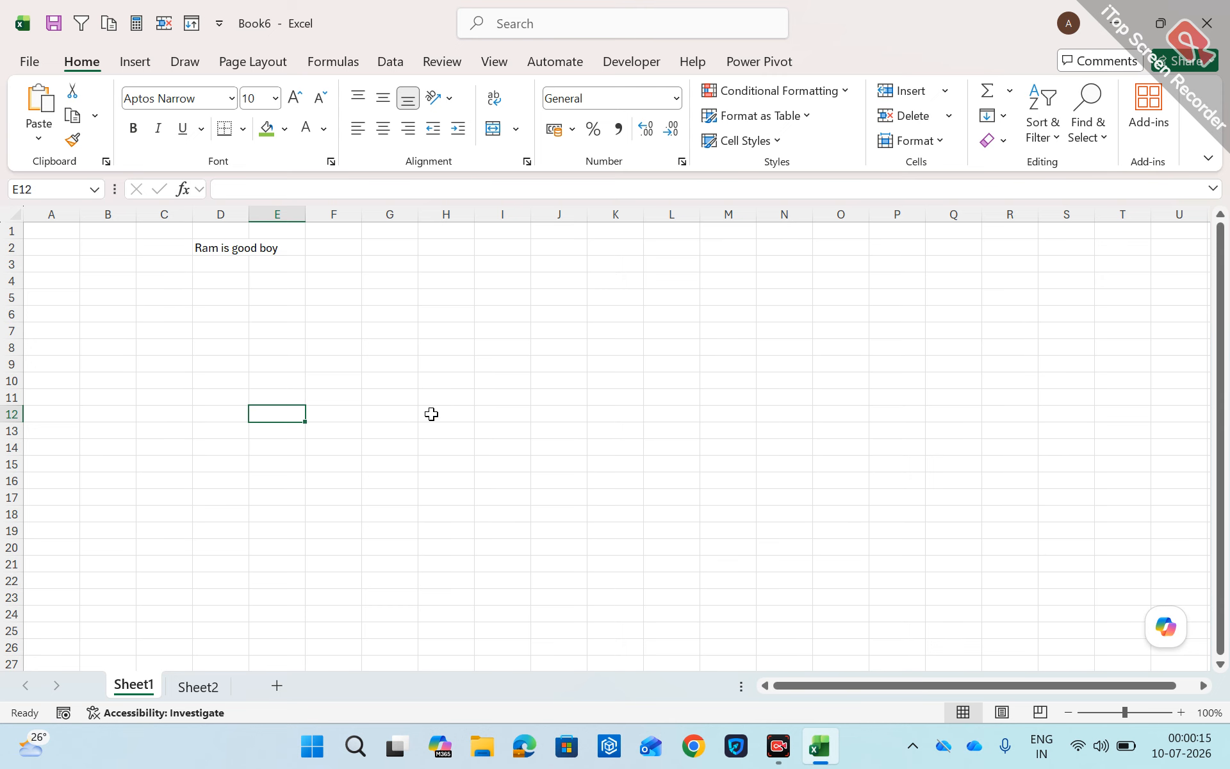
# Test the Enter direction setting by selecting cell H12 and advancing the selection four times to H8
pyautogui.click(431, 414)
pyautogui.press('Return')
pyautogui.press('Return')
pyautogui.press('Return')
pyautogui.press('Return')
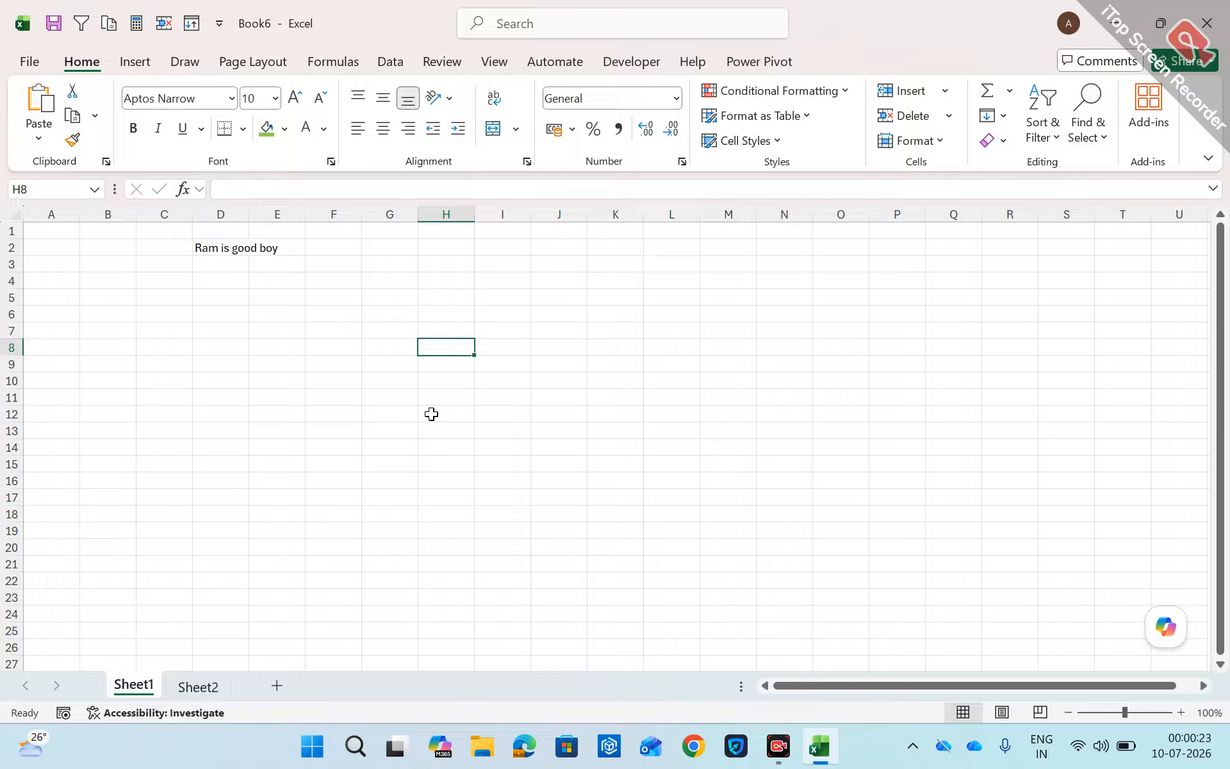
# Turn automatic decimal point insertion on and off again in the advanced Excel options, and confirm the dialog
pyautogui.click(38, 70)
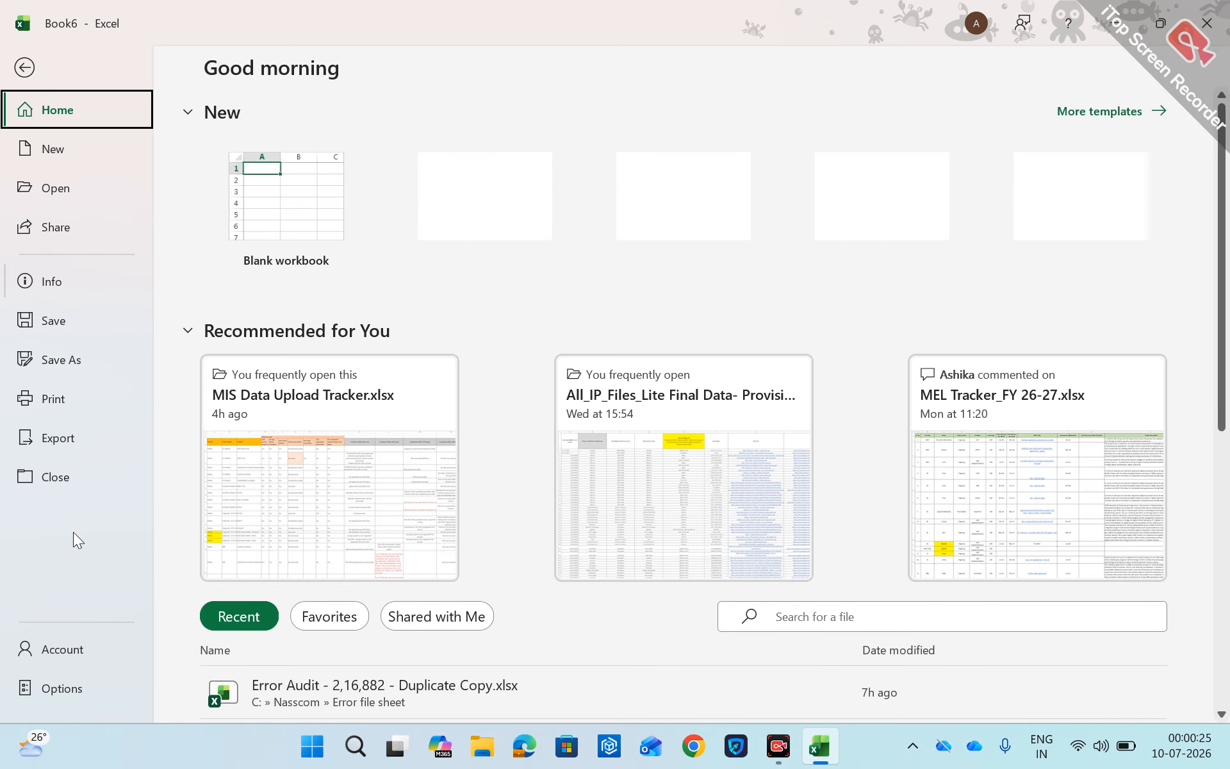
pyautogui.click(72, 691)
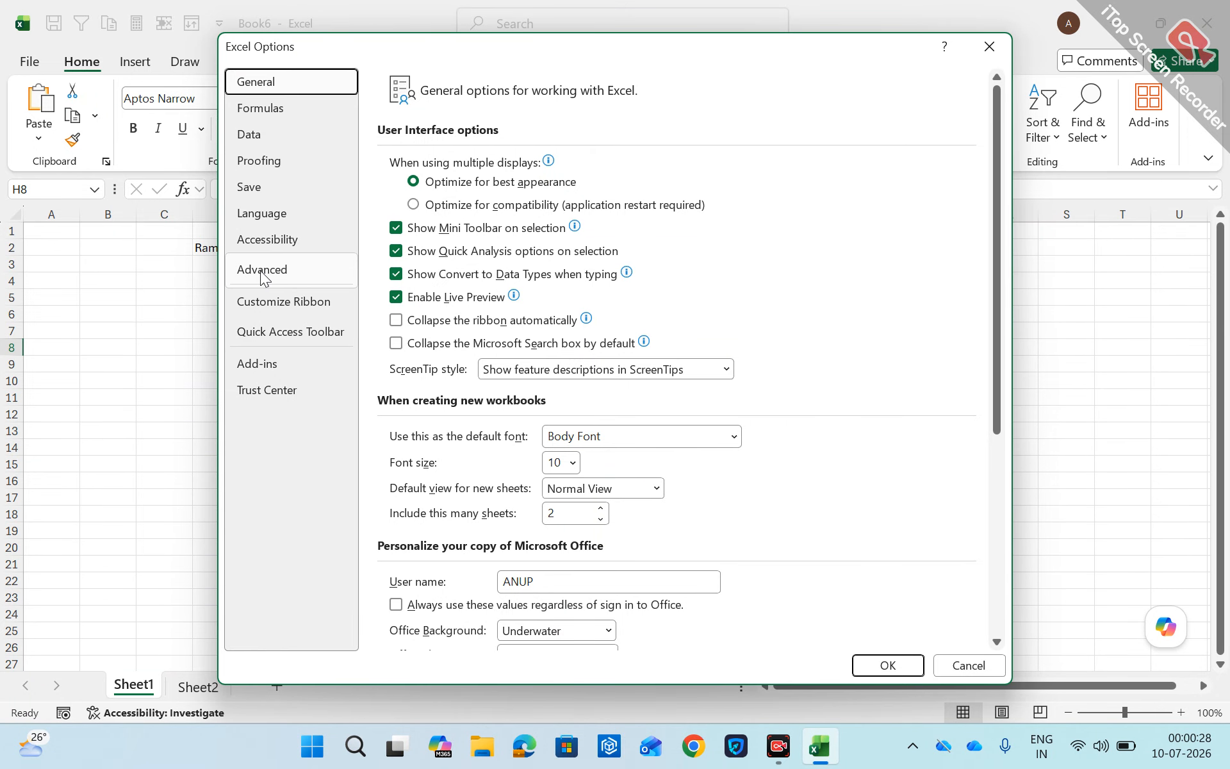
pyautogui.click(261, 272)
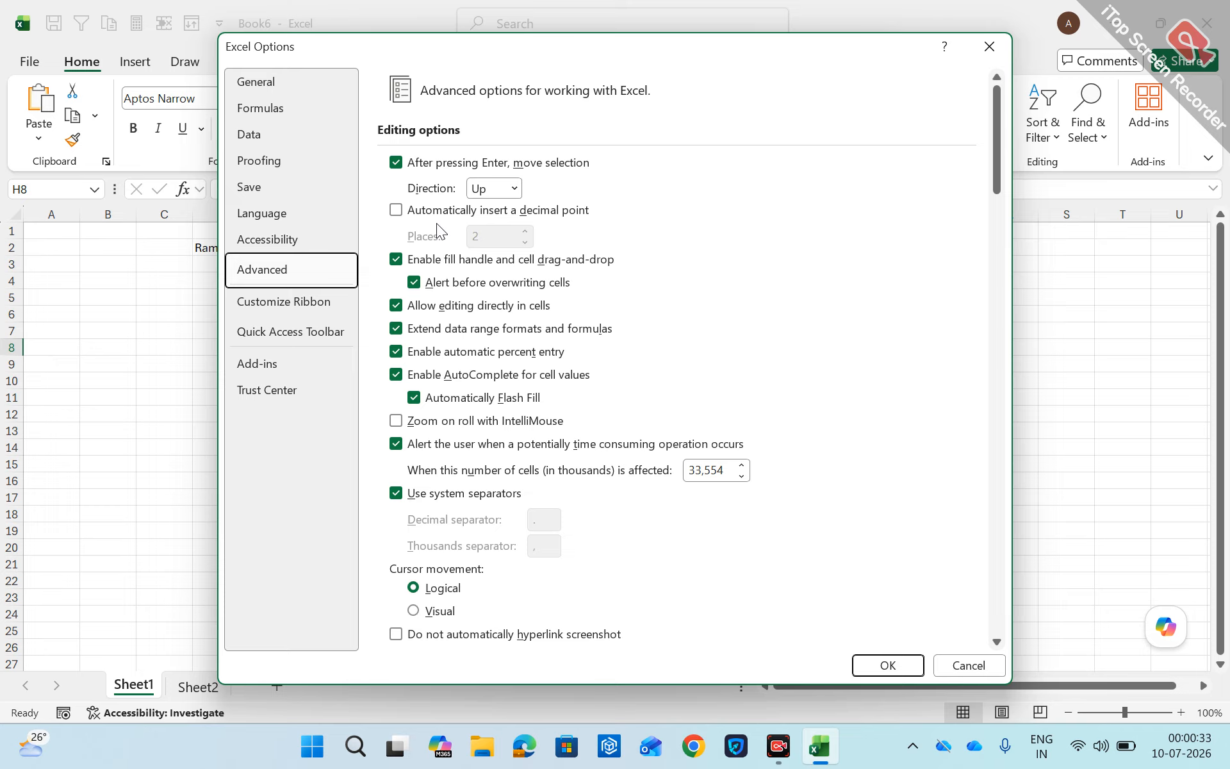
pyautogui.click(398, 212)
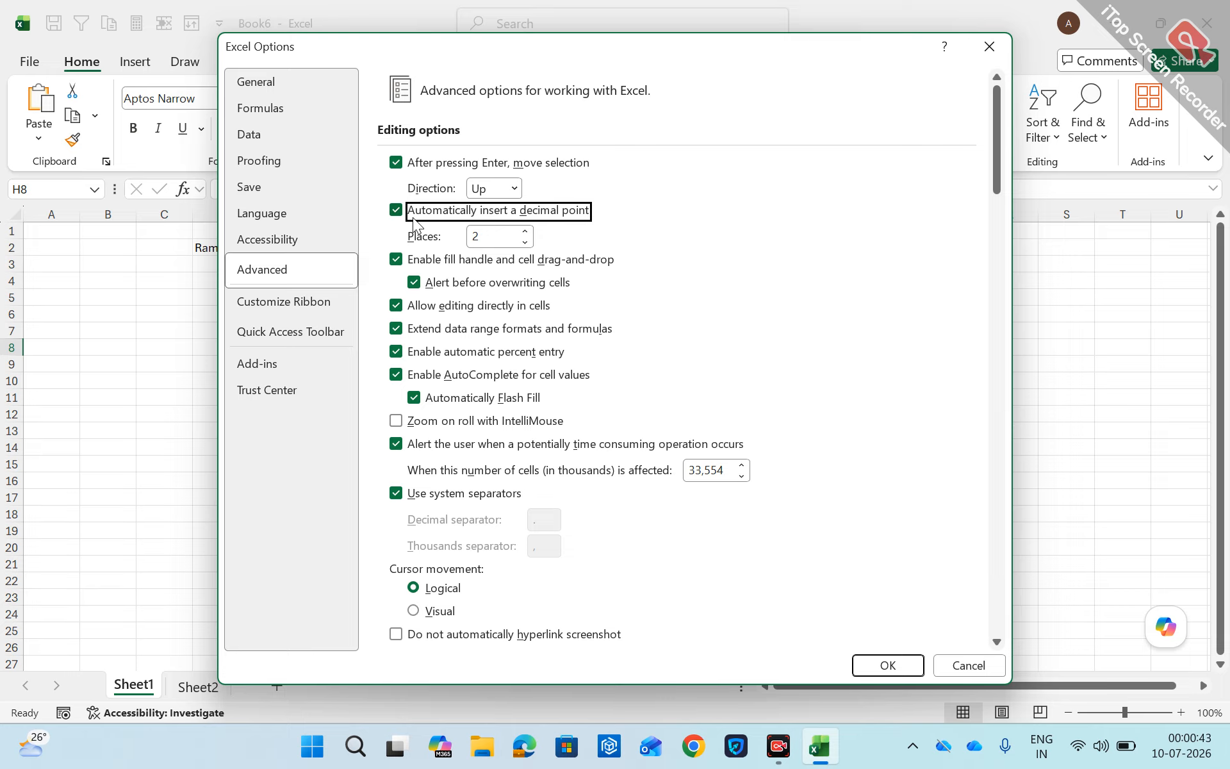
pyautogui.click(397, 212)
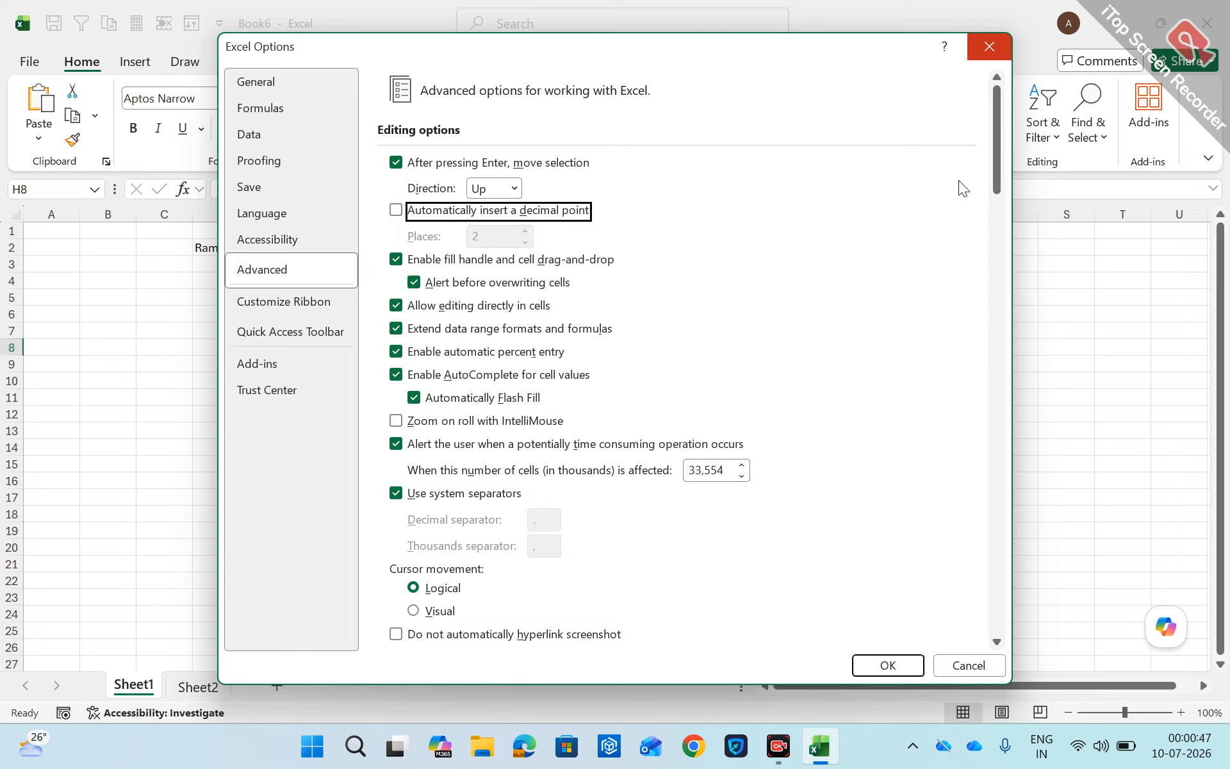
pyautogui.click(900, 666)
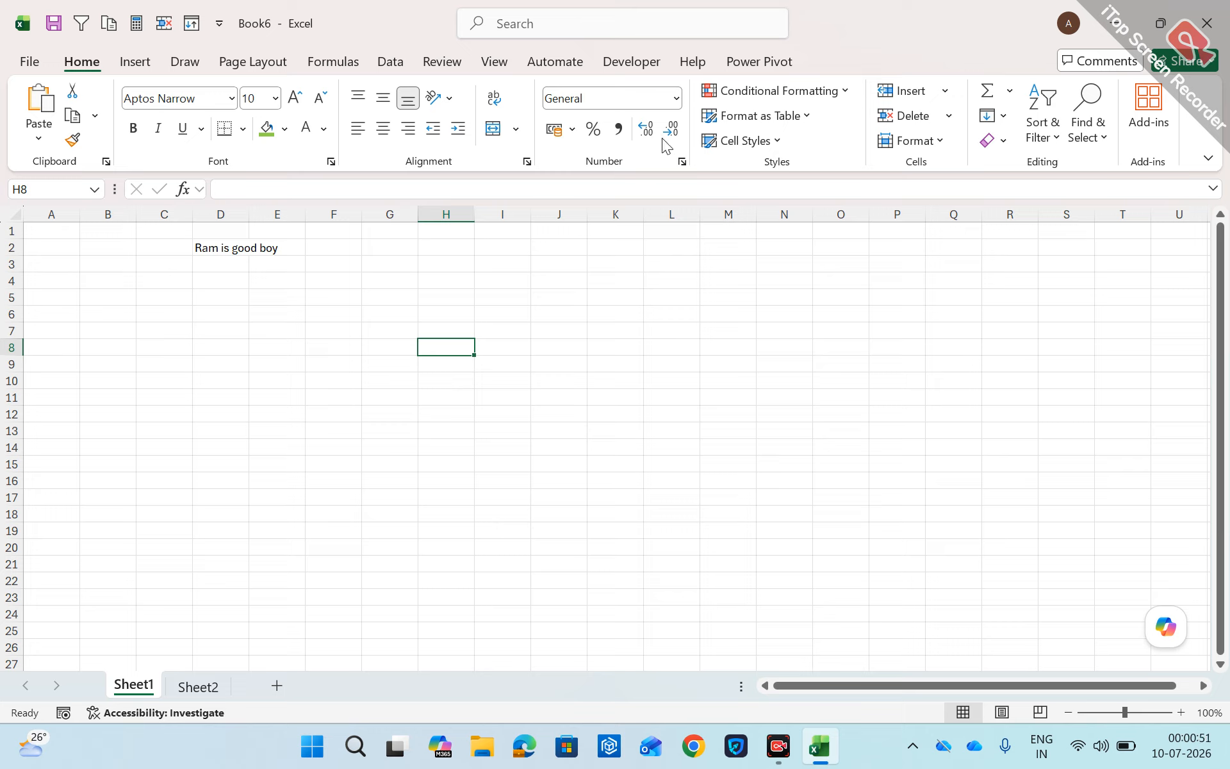
# Enter 87 in cell J6 and increase its number format to four decimal places
pyautogui.click(546, 312)
pyautogui.write('87')
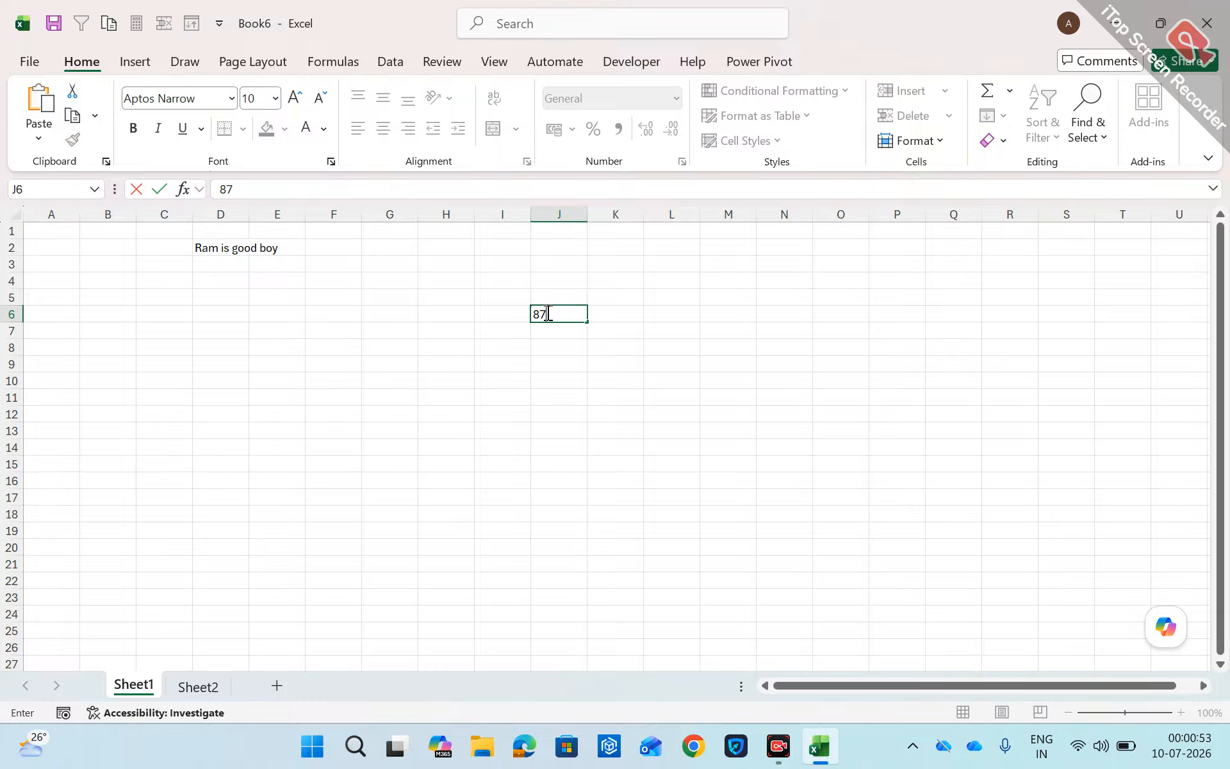
pyautogui.hotkey('ctrl', 'Return')
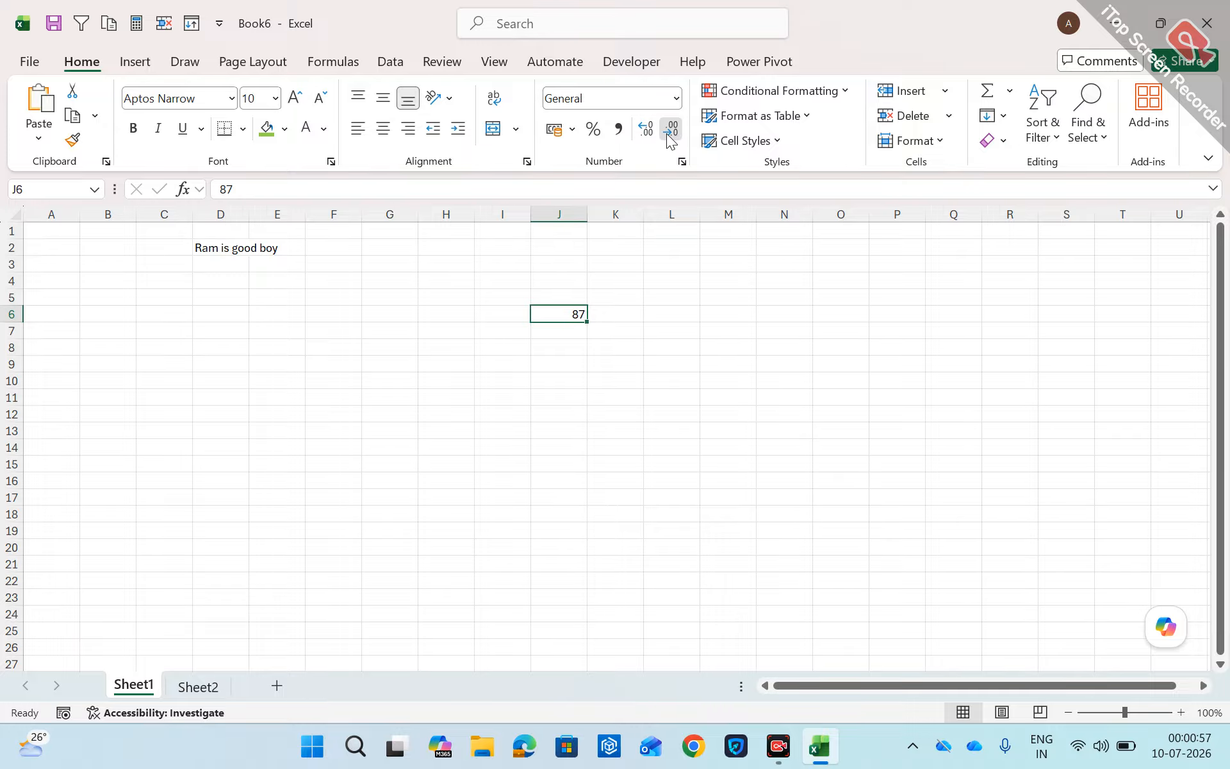
pyautogui.click(647, 132)
pyautogui.click(647, 131)
pyautogui.click(647, 131)
pyautogui.click(647, 132)
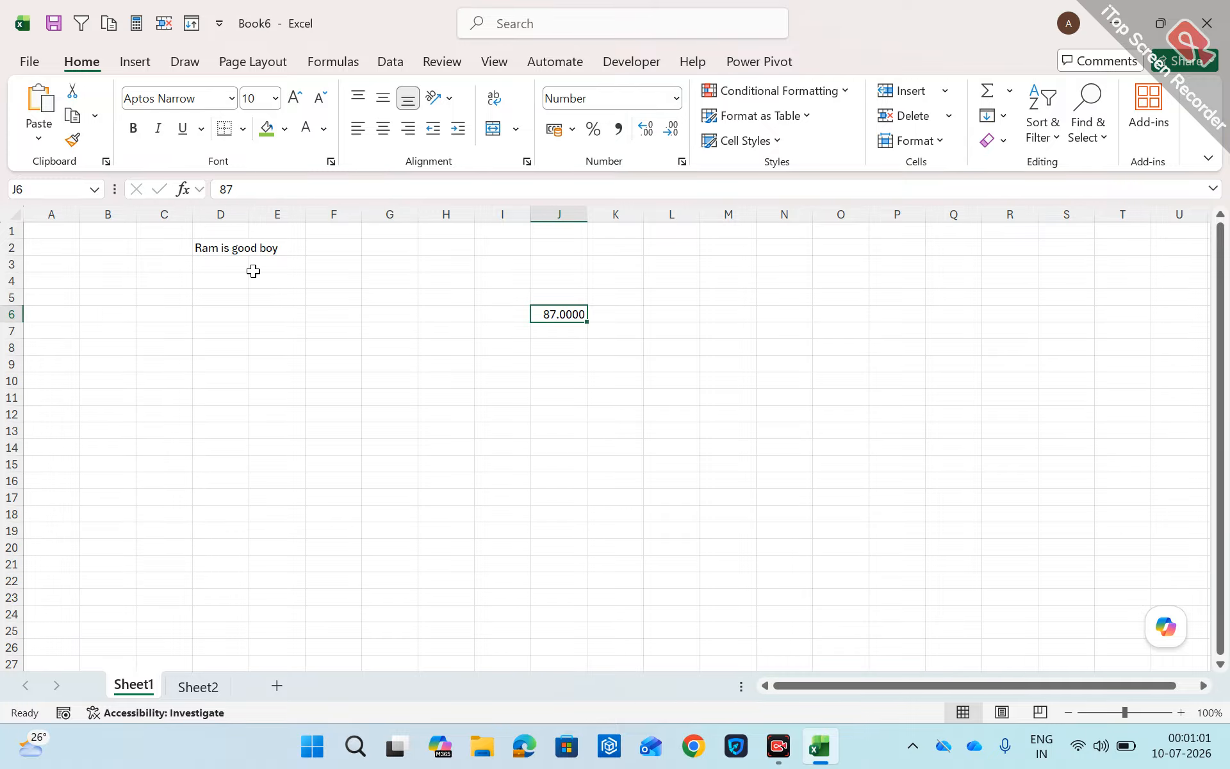
# Set the direction the selection moves after Enter to Down in the advanced Excel options
pyautogui.click(31, 55)
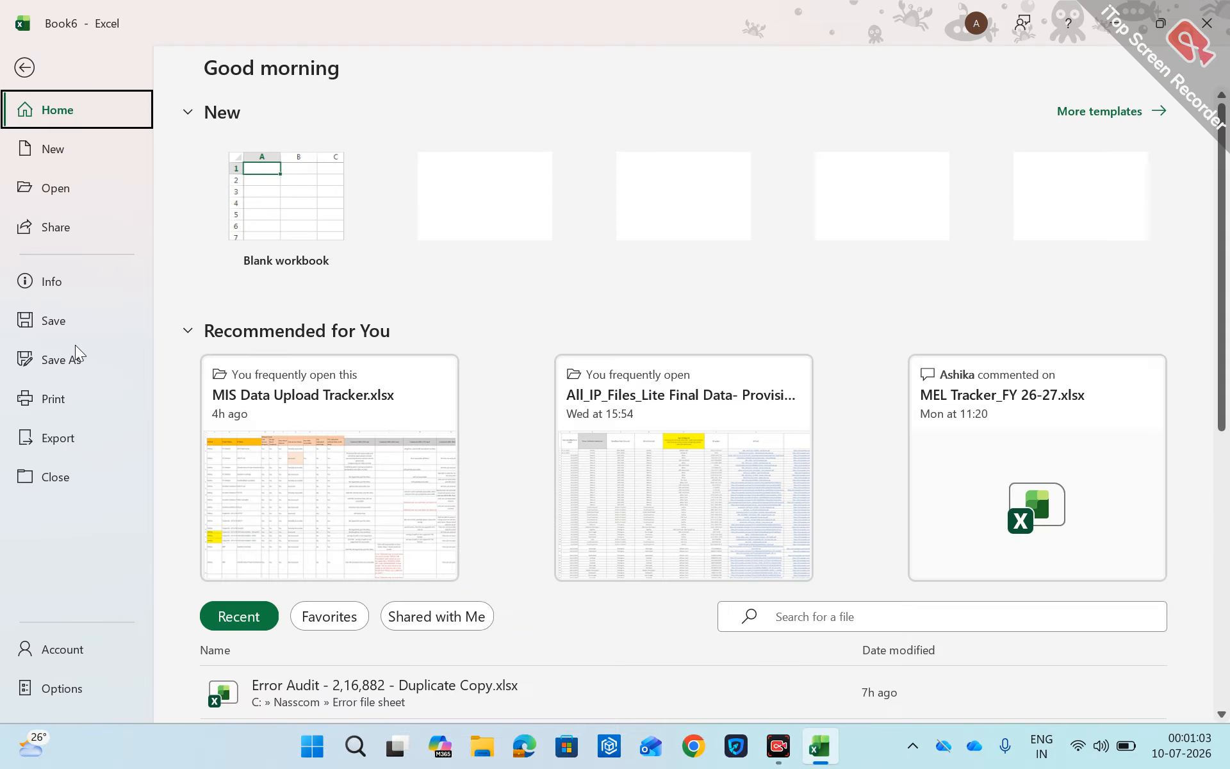
pyautogui.click(89, 679)
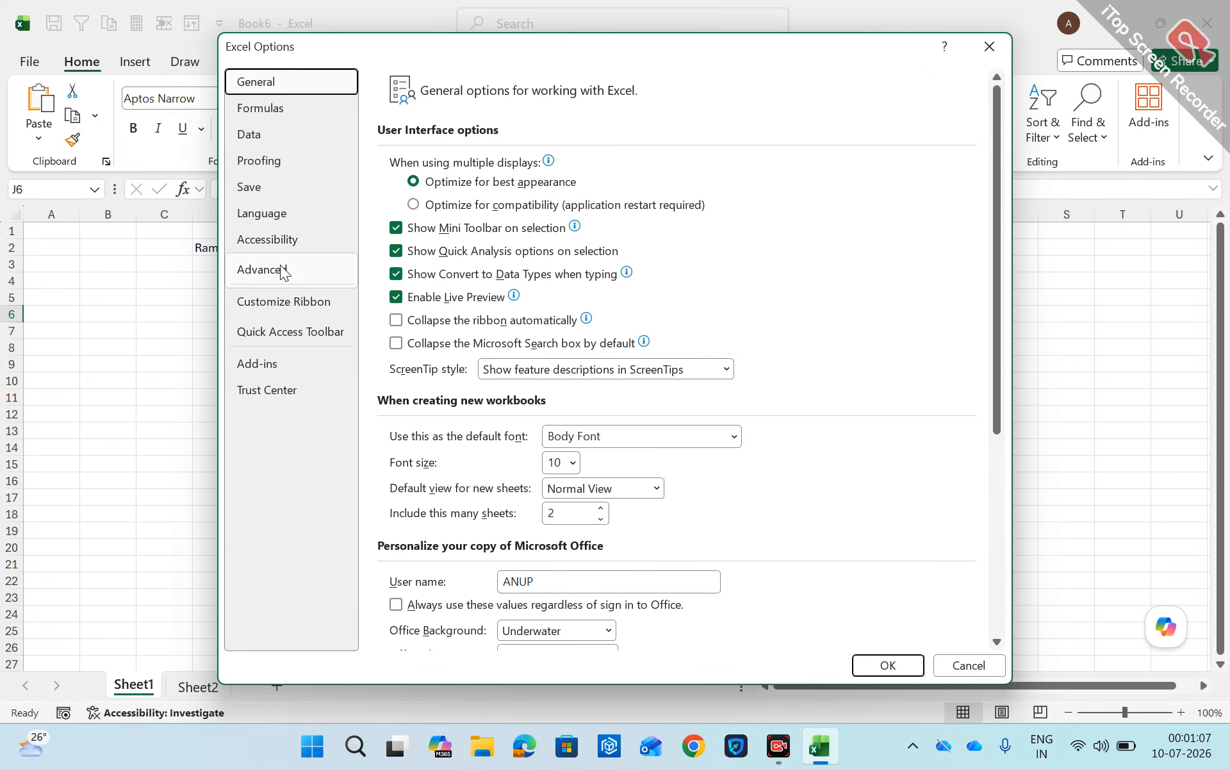
pyautogui.click(282, 271)
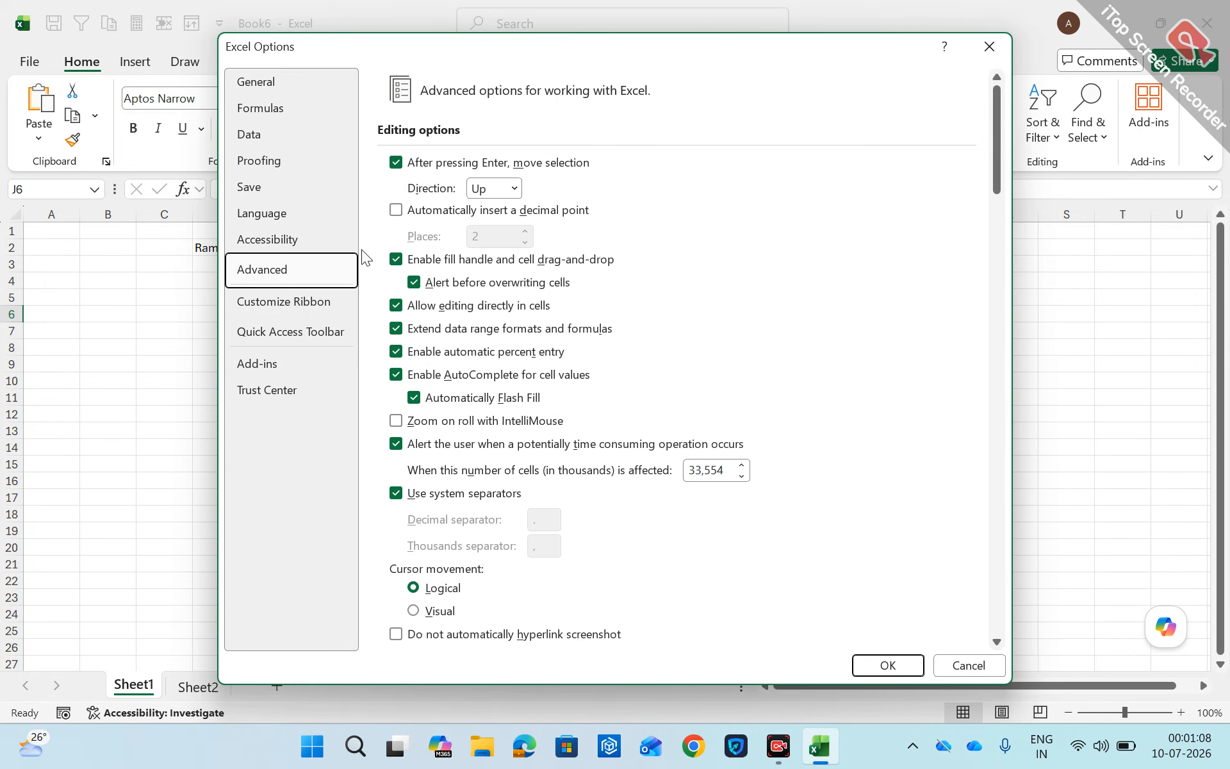
pyautogui.click(514, 188)
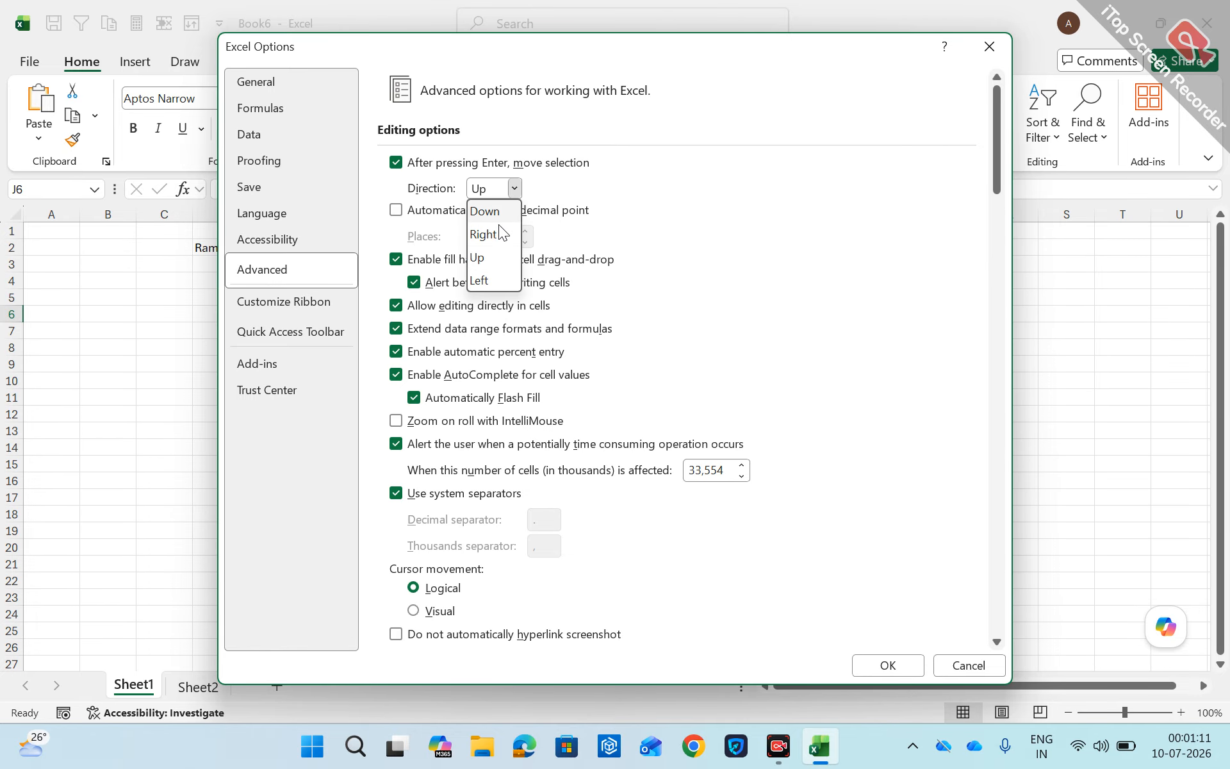
pyautogui.click(493, 213)
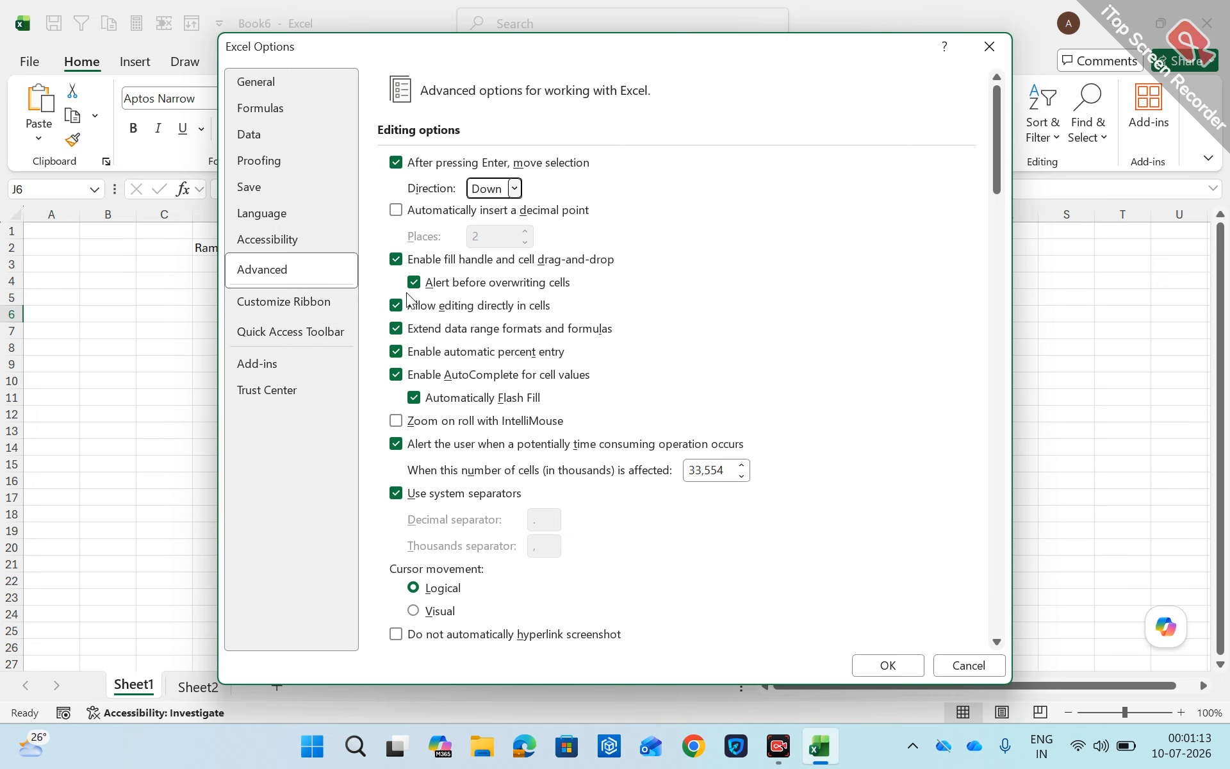
# Review the advanced options for cut, copy and paste, pen, image quality, print, chart and display
pyautogui.scroll(-6, 538, 398)
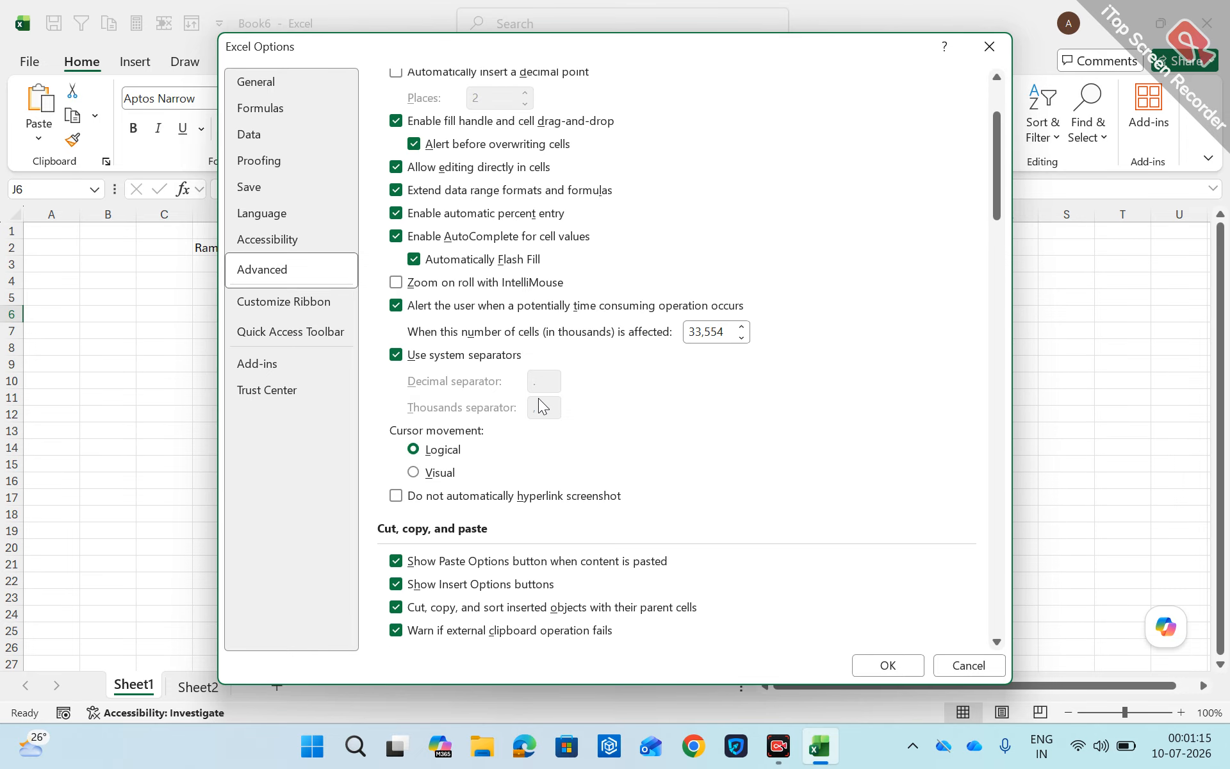
pyautogui.scroll(-10, 538, 397)
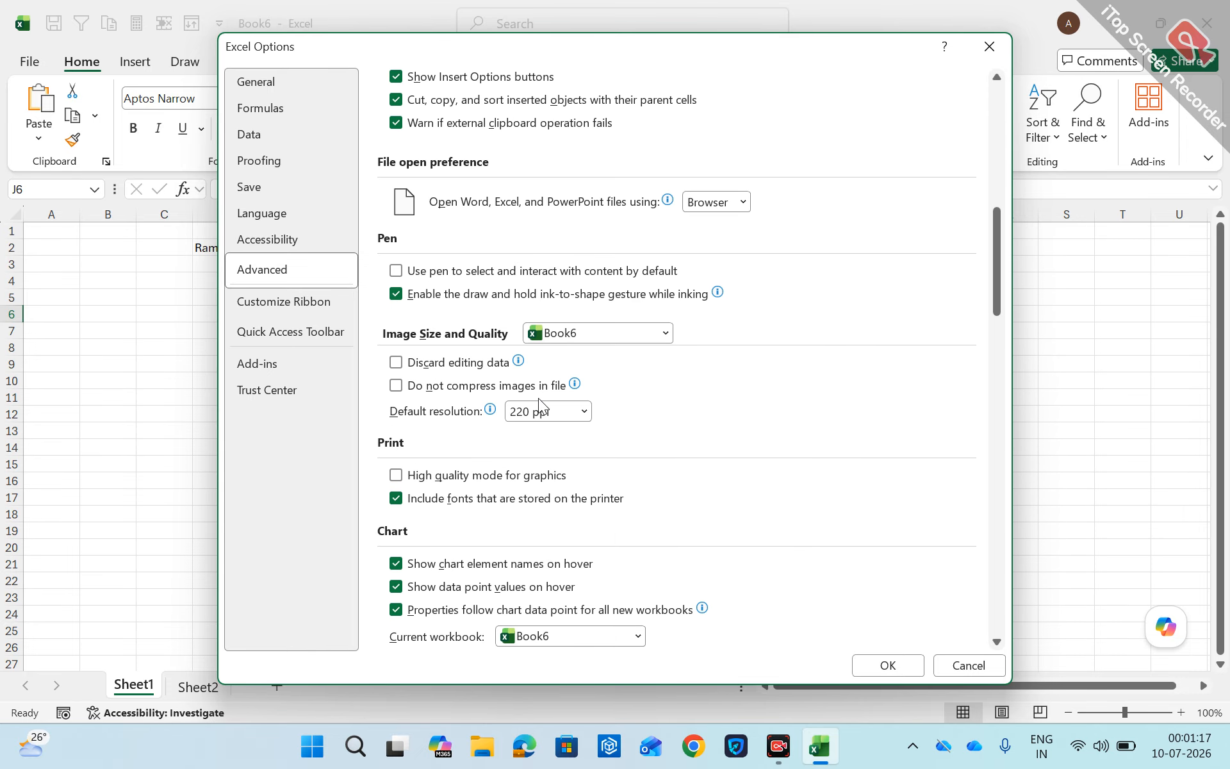
pyautogui.scroll(-3, 540, 405)
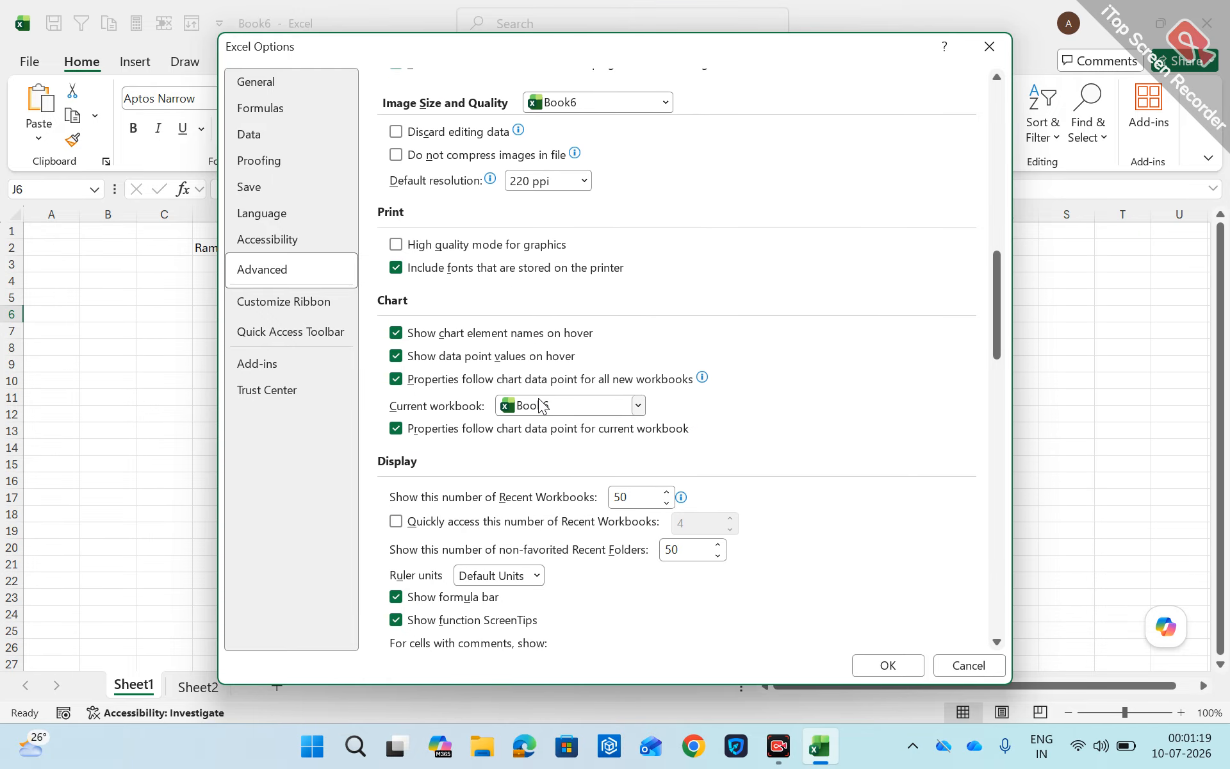
pyautogui.scroll(-2, 540, 405)
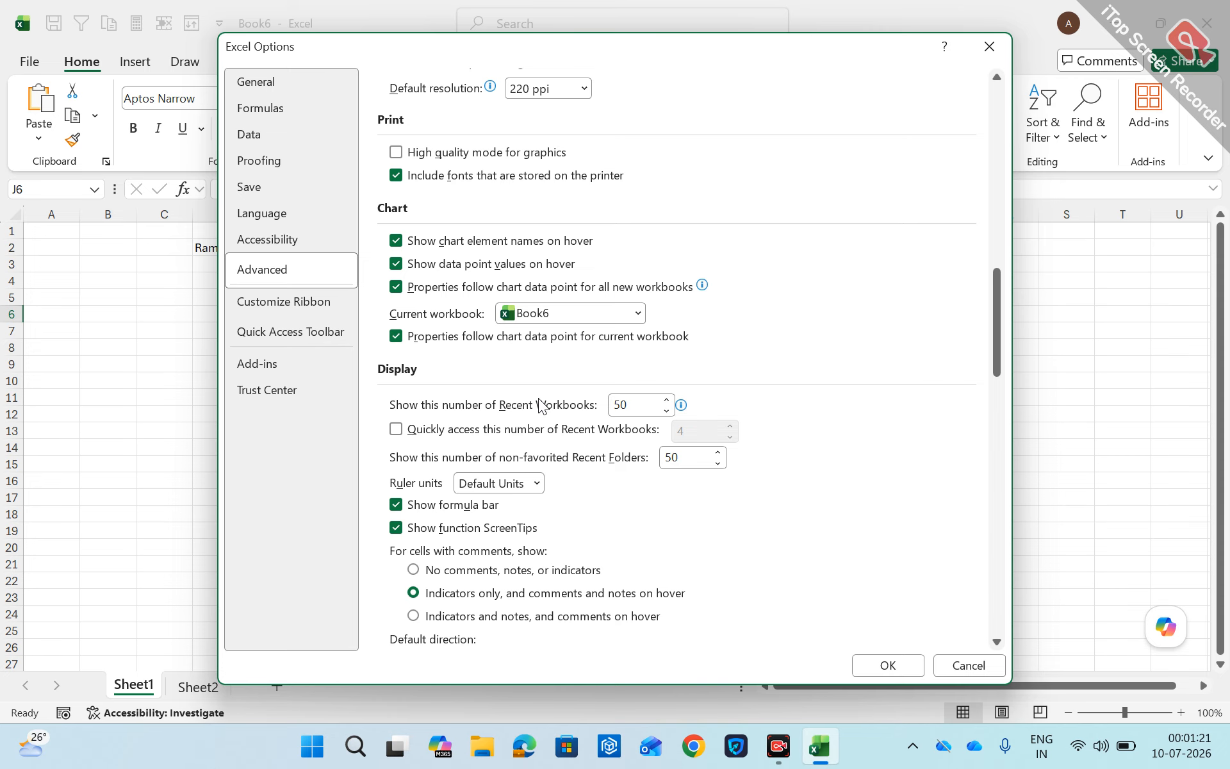
pyautogui.scroll(-1, 540, 405)
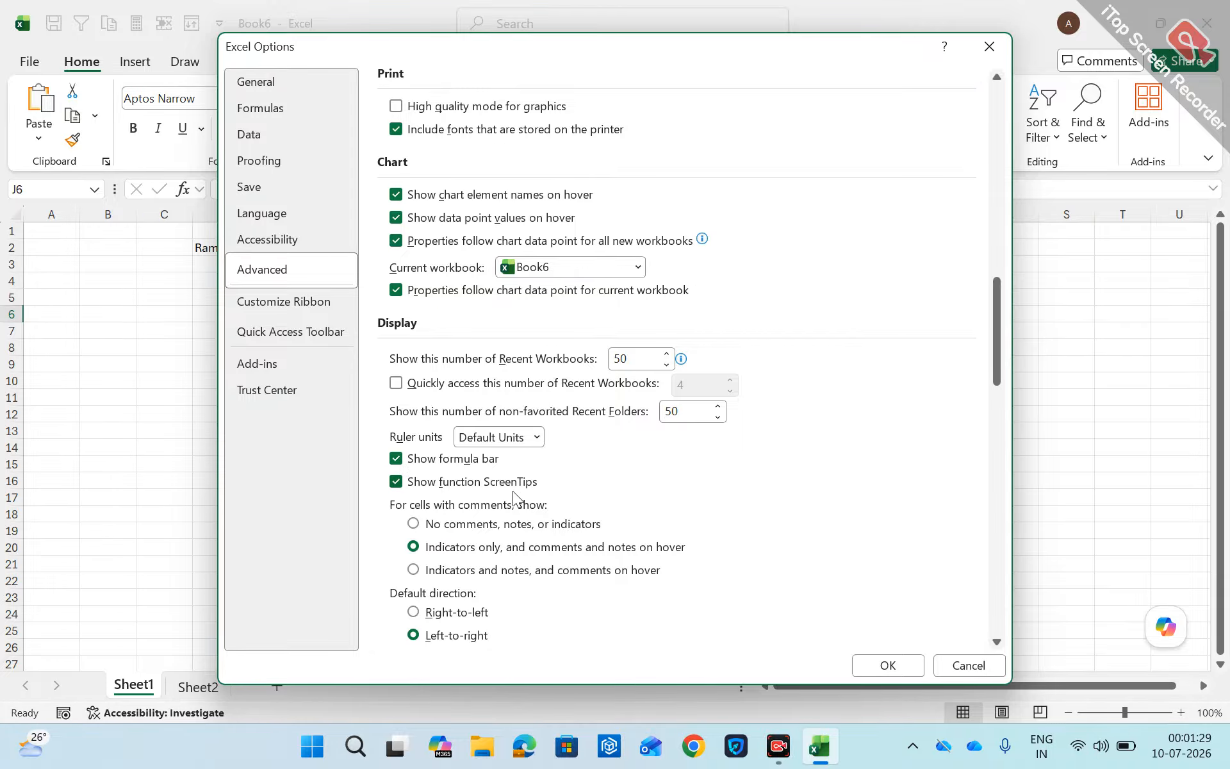
pyautogui.scroll(-1, 544, 540)
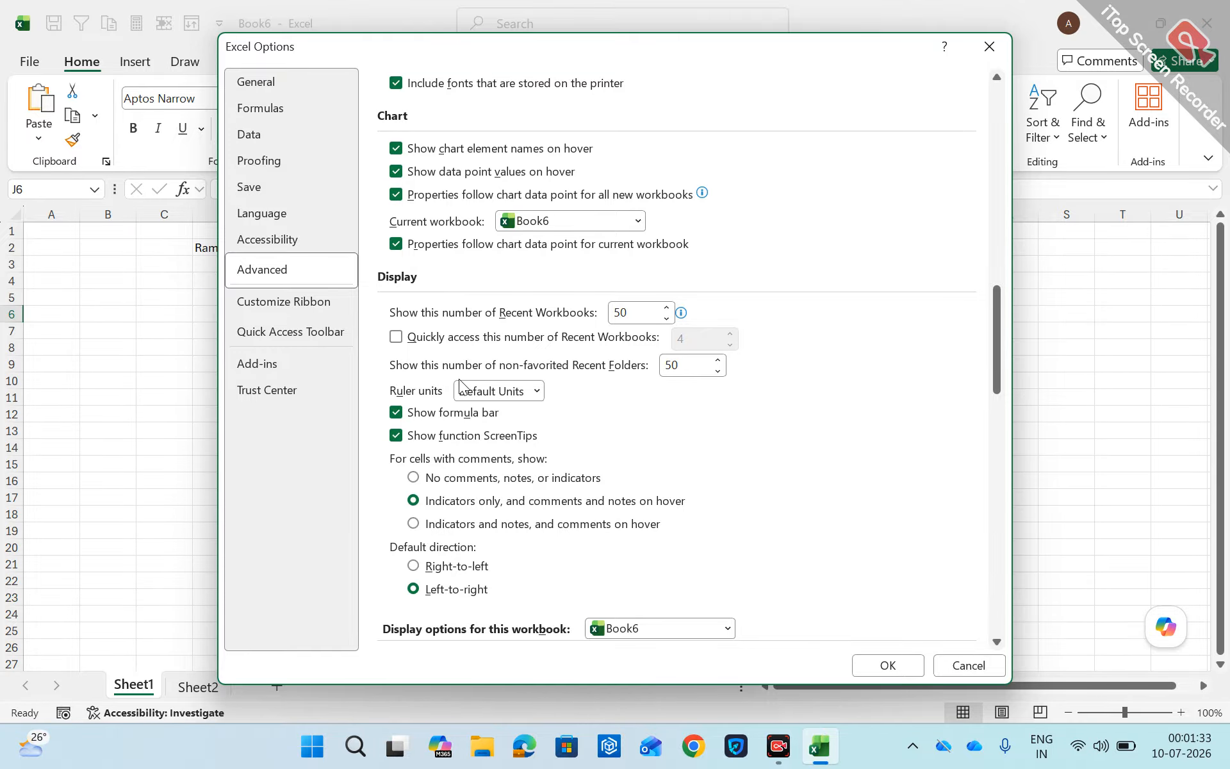
pyautogui.scroll(1, 459, 379)
pyautogui.scroll(1, 459, 379)
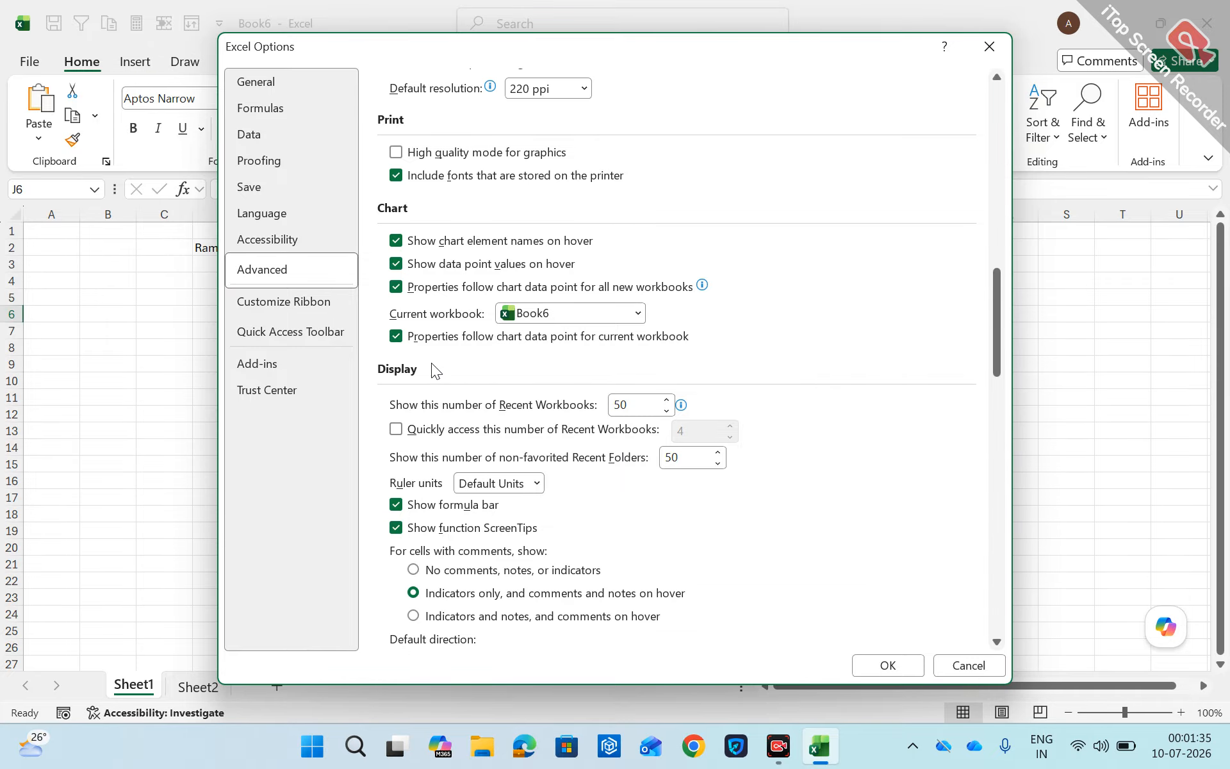
# Open the ribbon customization options, collapse the Home entry and add a new custom tab below it
pyautogui.click(283, 307)
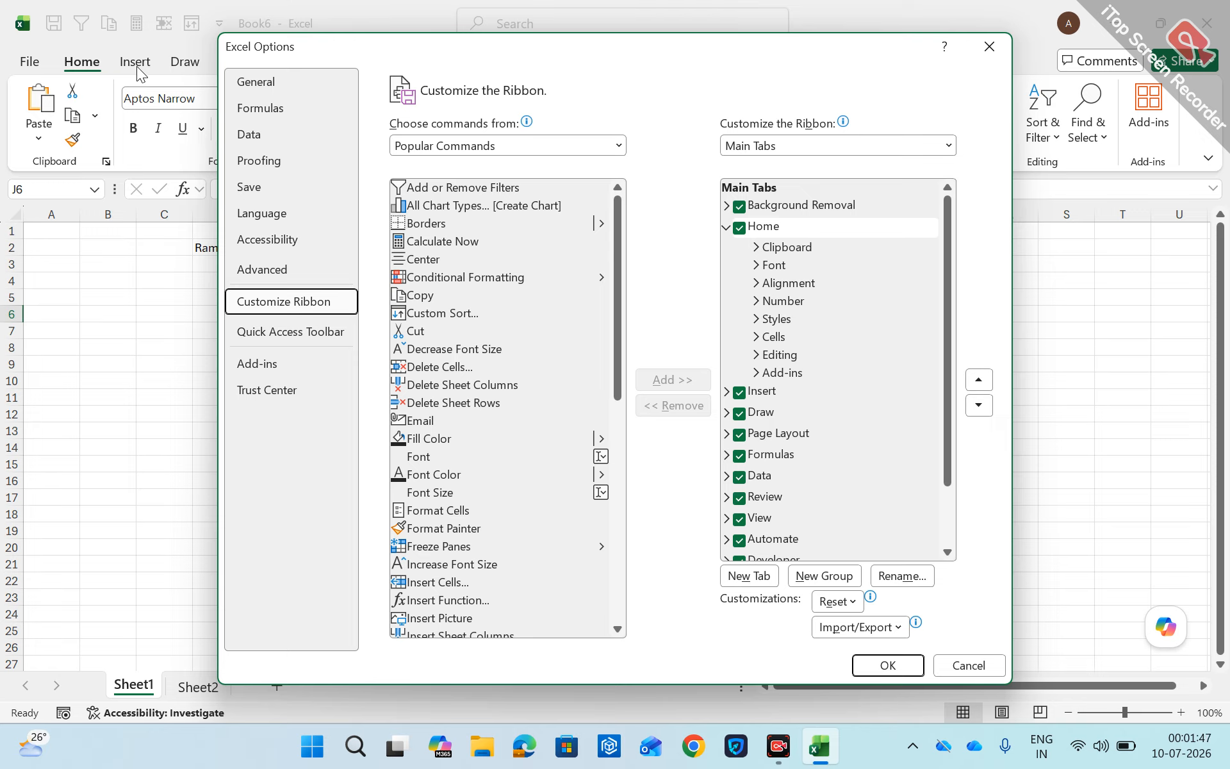
pyautogui.click(726, 229)
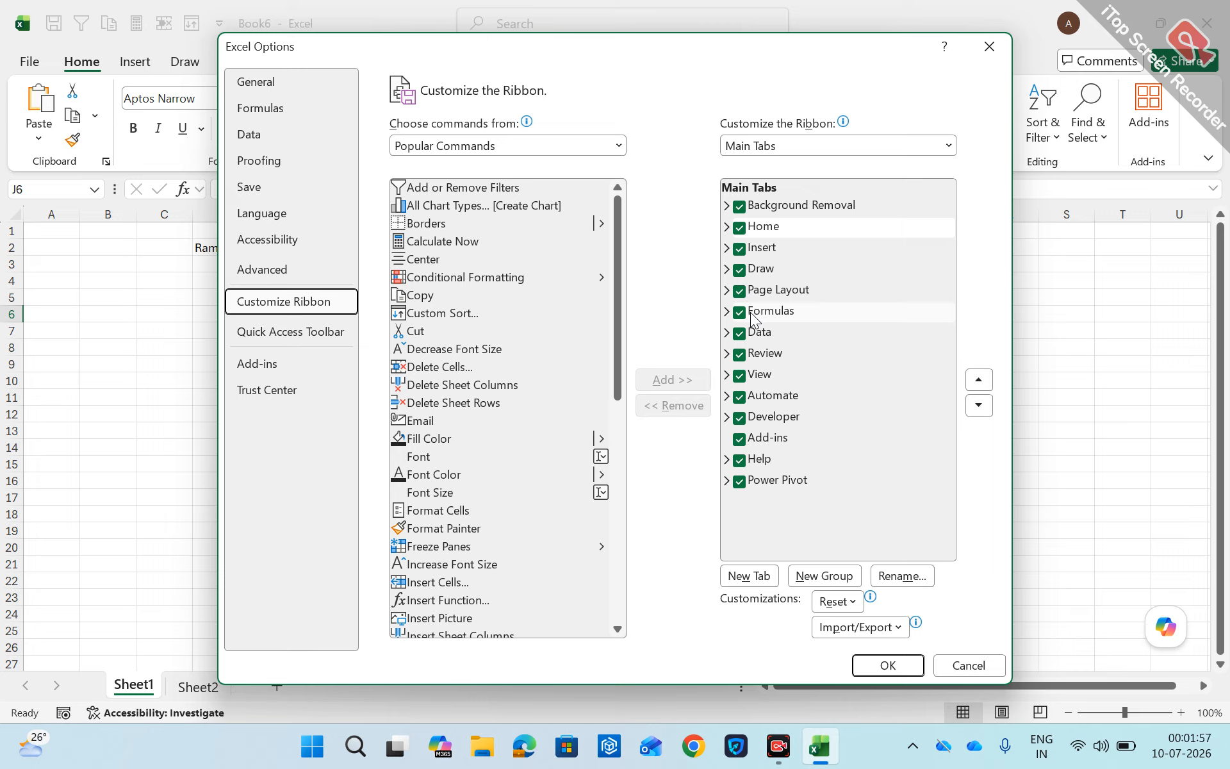
pyautogui.click(753, 579)
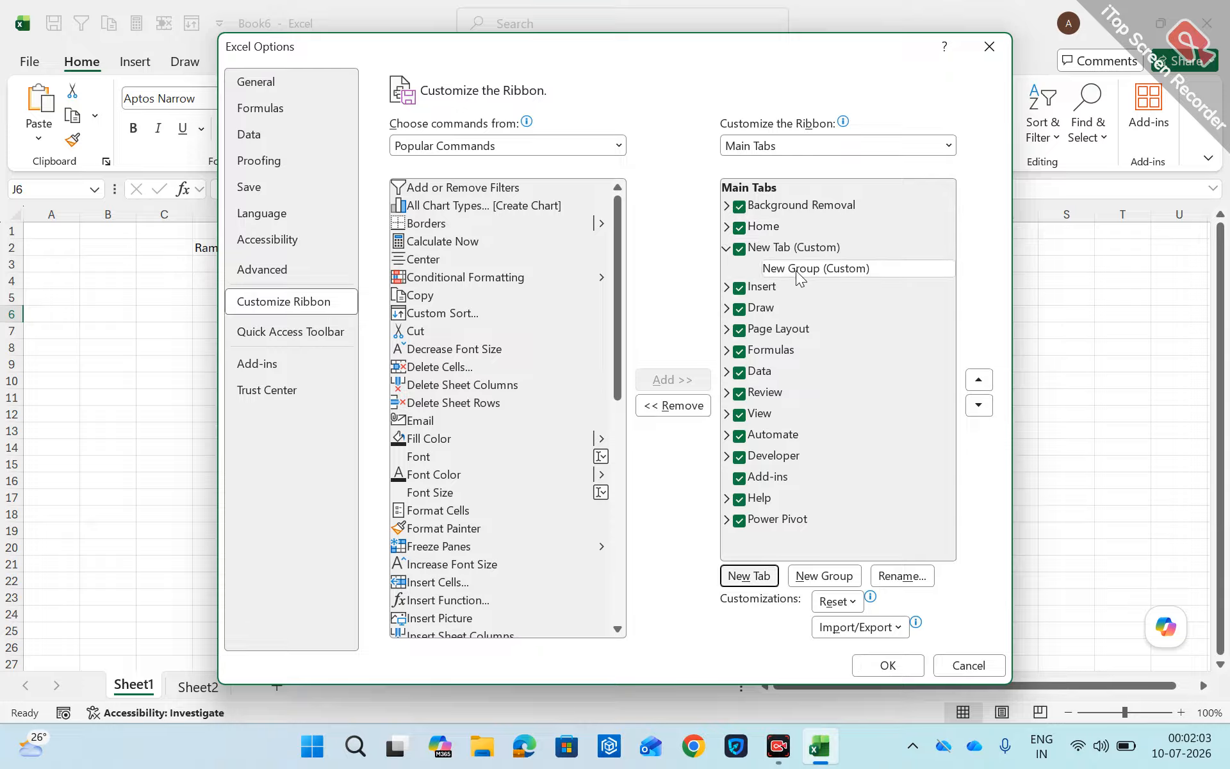
# Rename the new custom ribbon tab to "Yelza MIS Academy"
pyautogui.rightClick(764, 252)
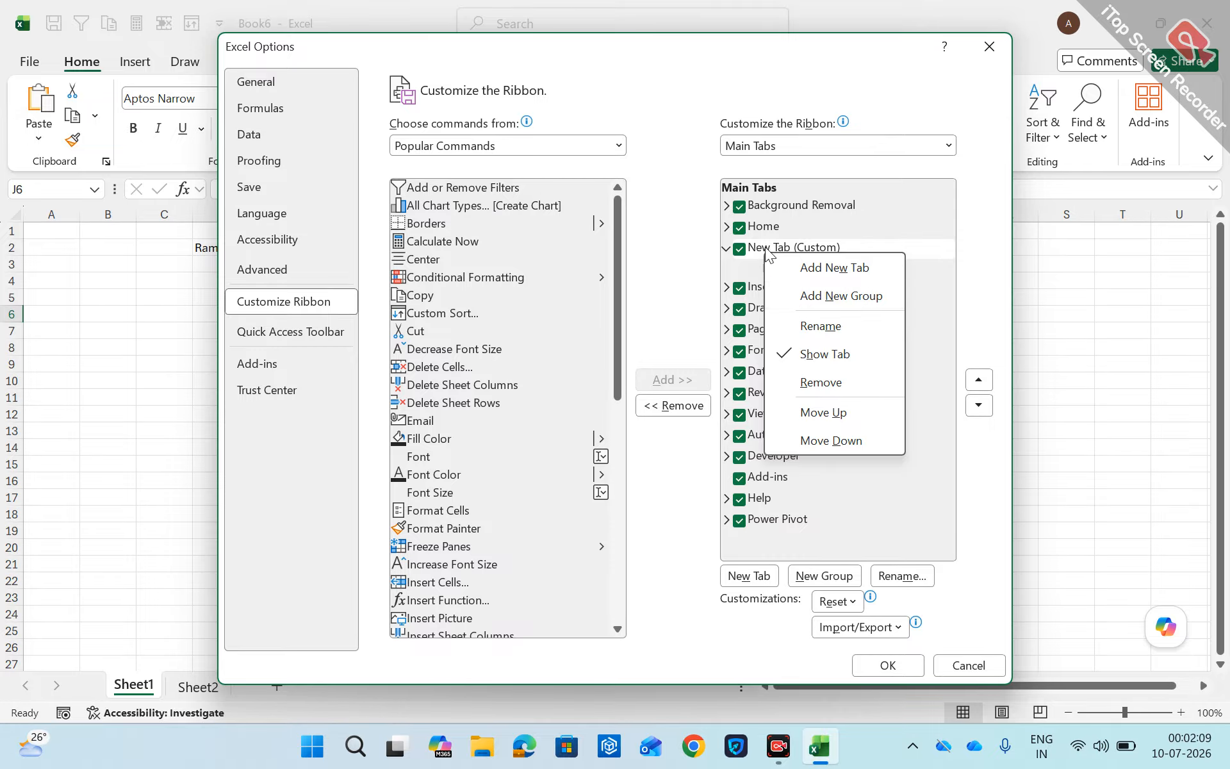
pyautogui.click(819, 326)
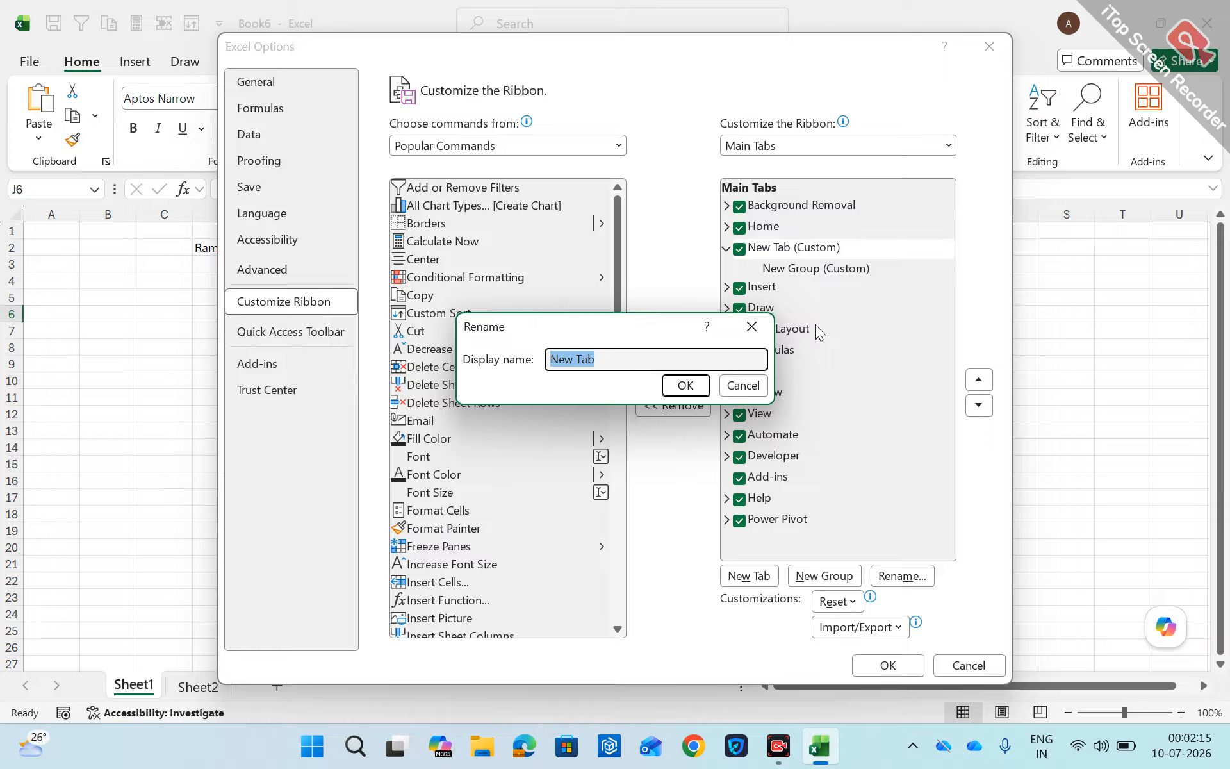
pyautogui.write('Yela')
pyautogui.press('BackSpace')
pyautogui.write('za MIS Ac')
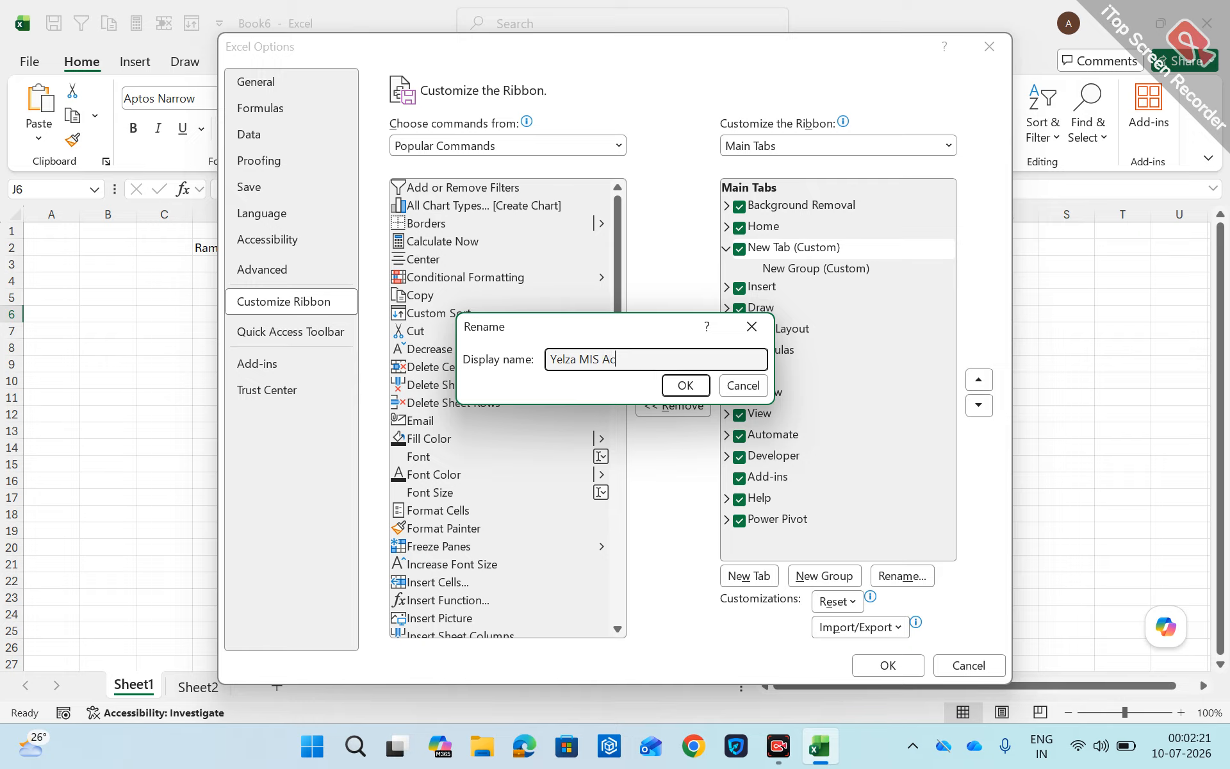
pyautogui.write('ademy')
pyautogui.click(685, 385)
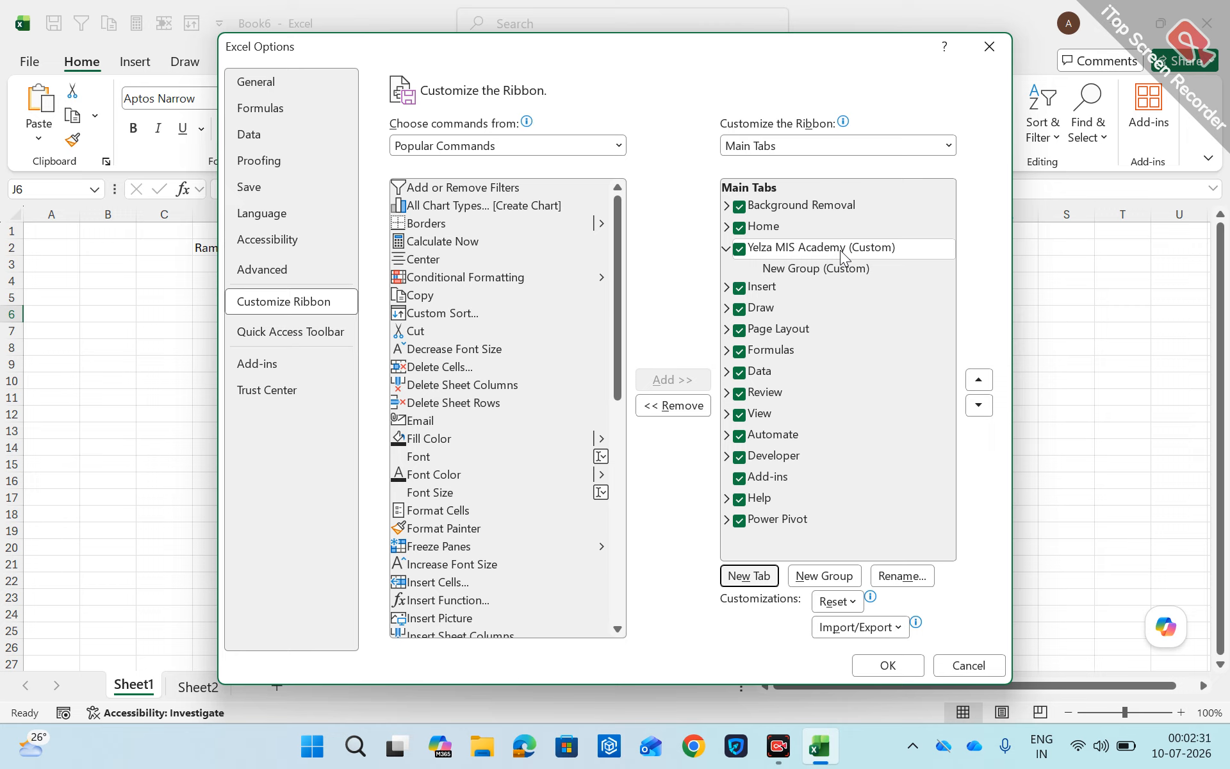
# Rename the new custom group under the Yelza MIS Academy tab to "Yelza" and add the Conditional Formatting command to it
pyautogui.click(815, 270)
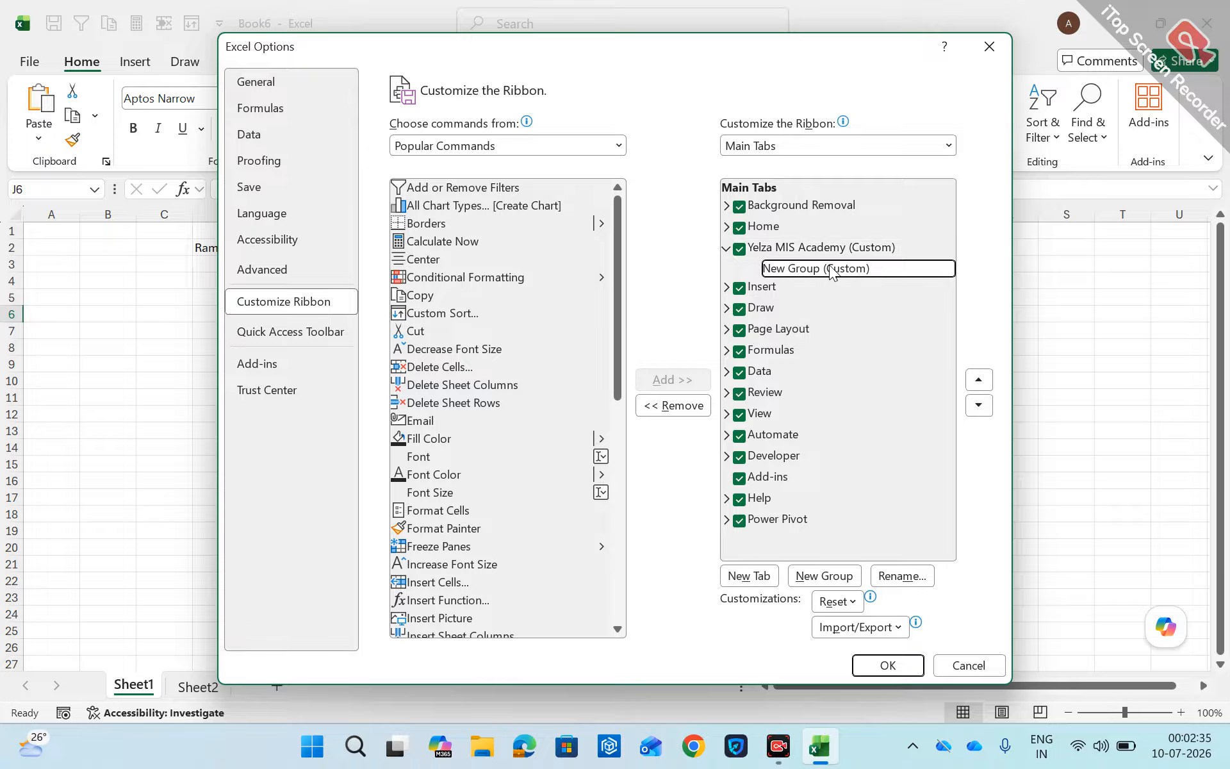
pyautogui.rightClick(831, 267)
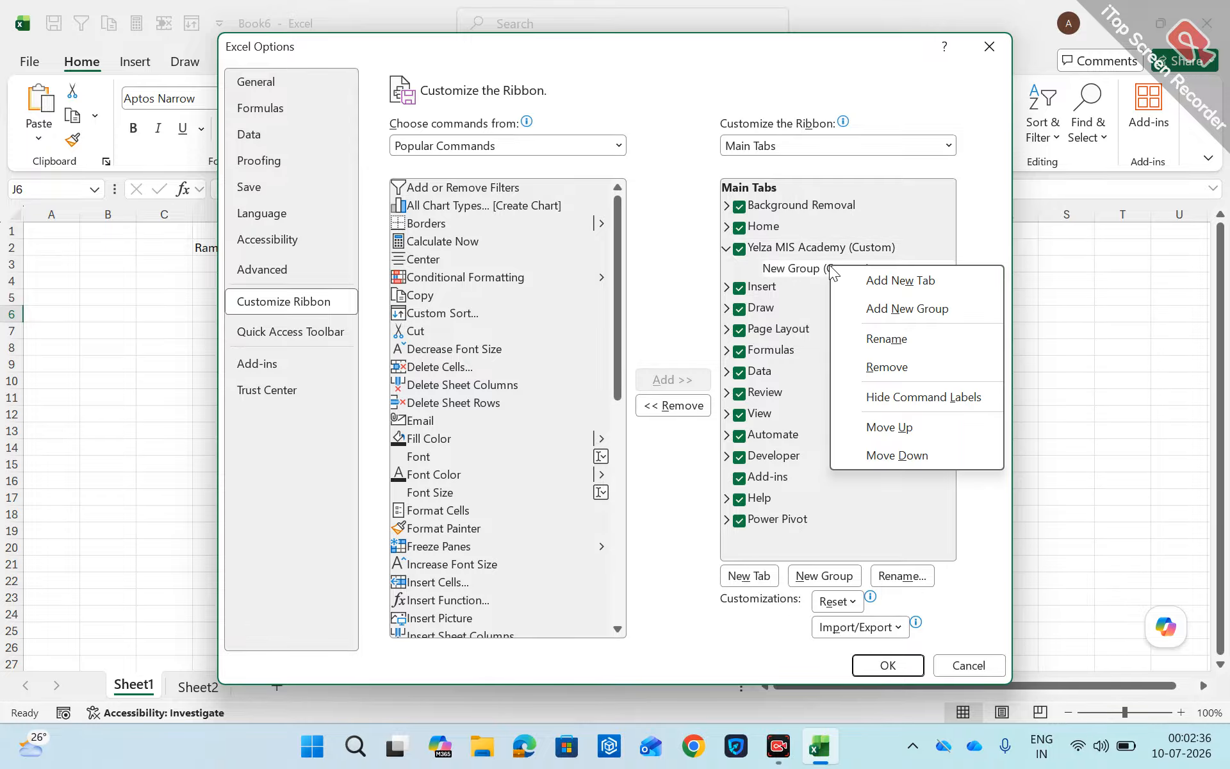
pyautogui.click(914, 339)
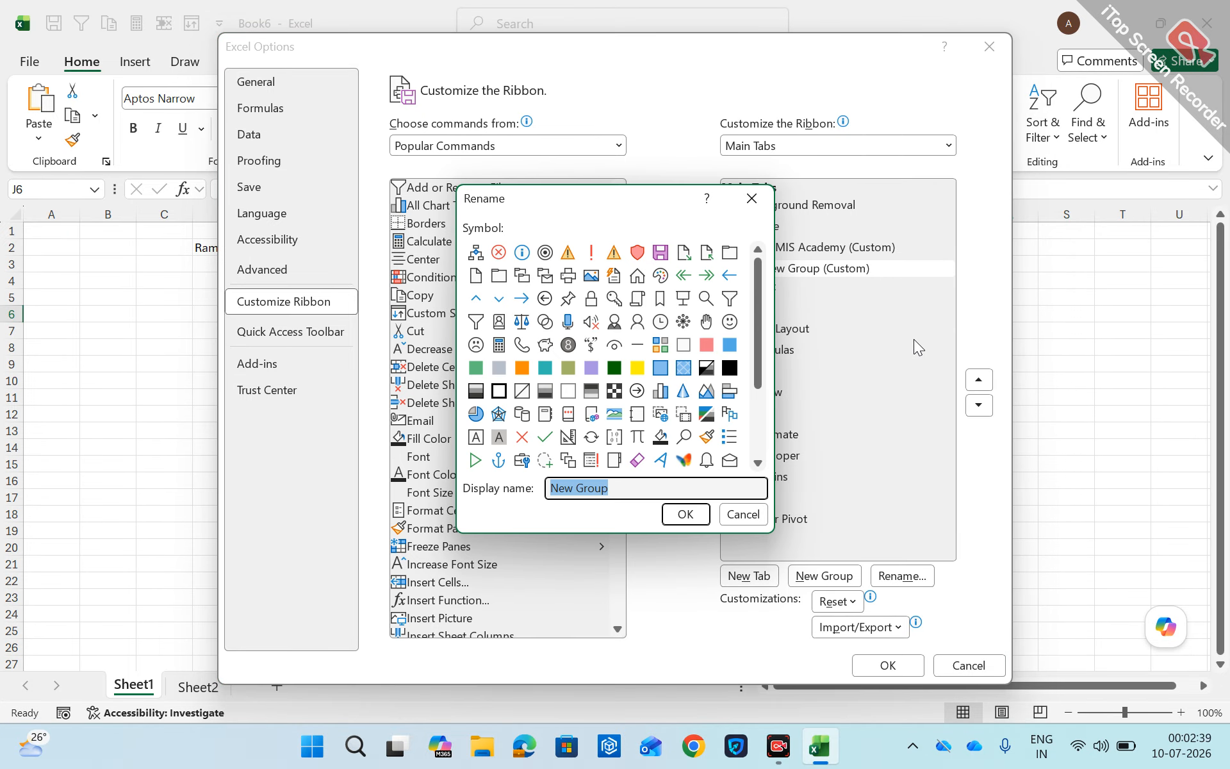
pyautogui.write('Yelza')
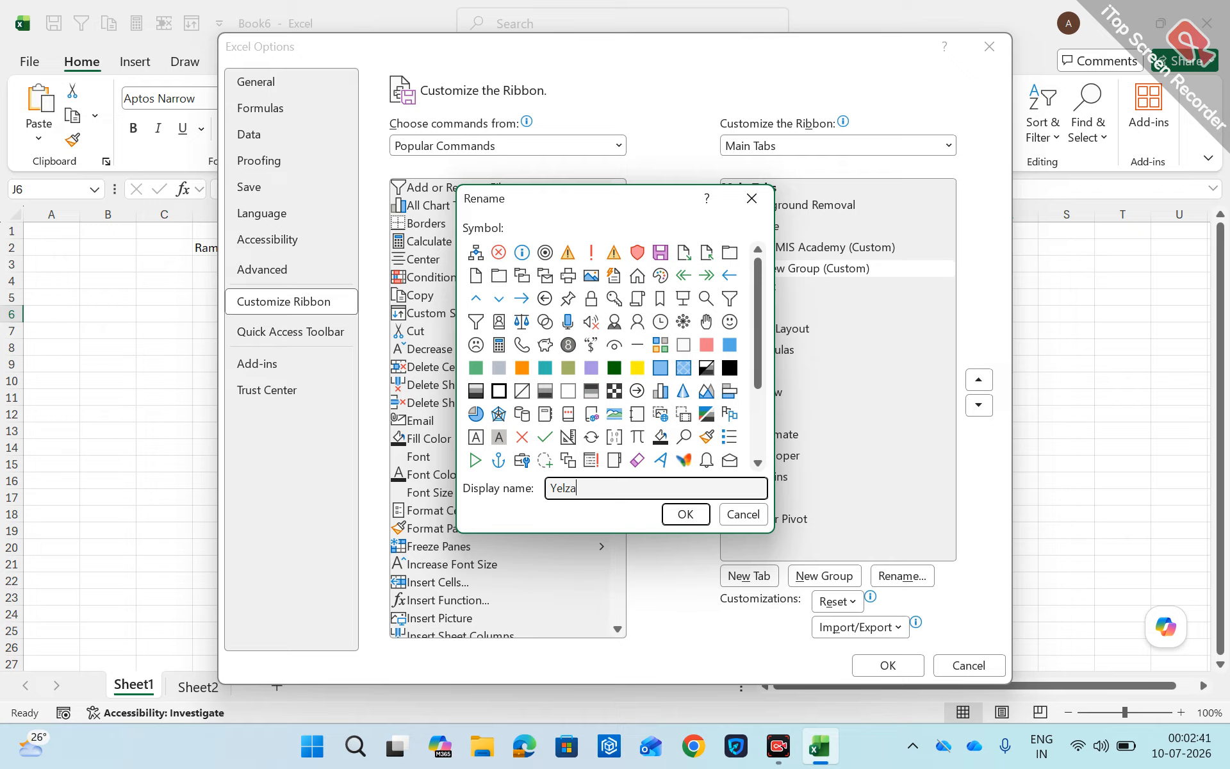
pyautogui.click(685, 514)
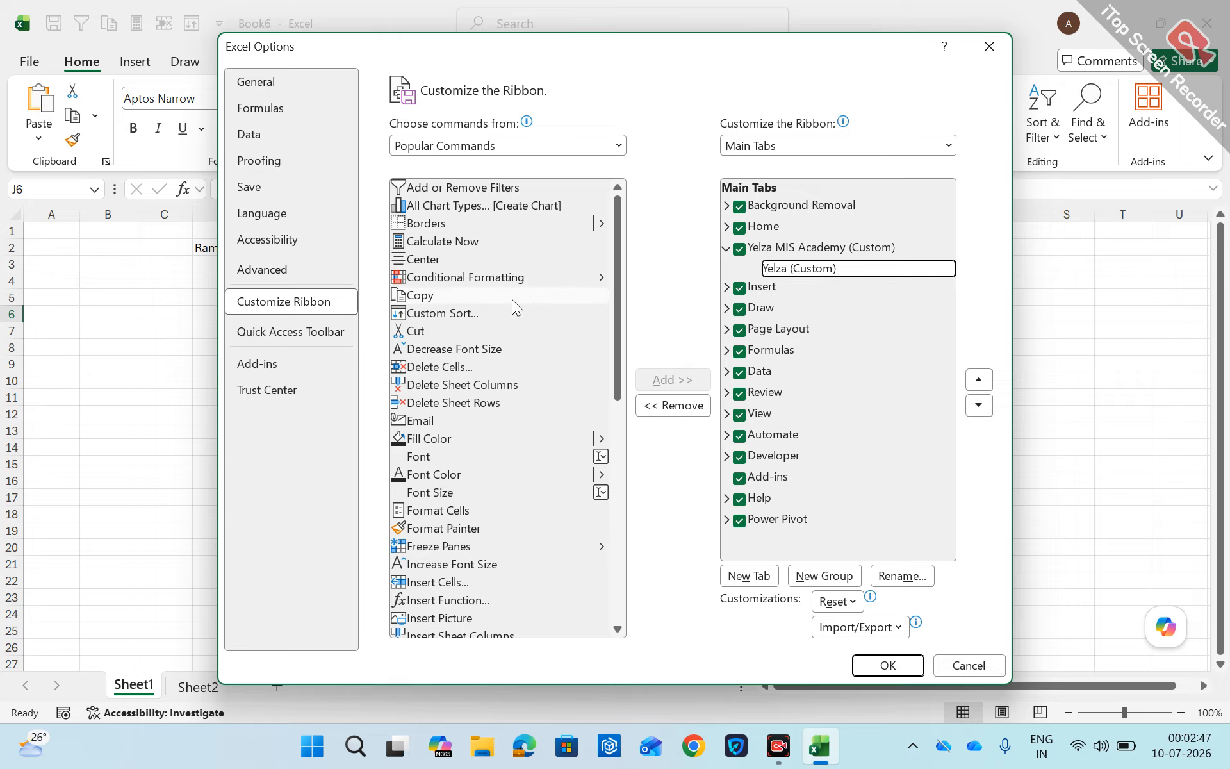
pyautogui.click(473, 280)
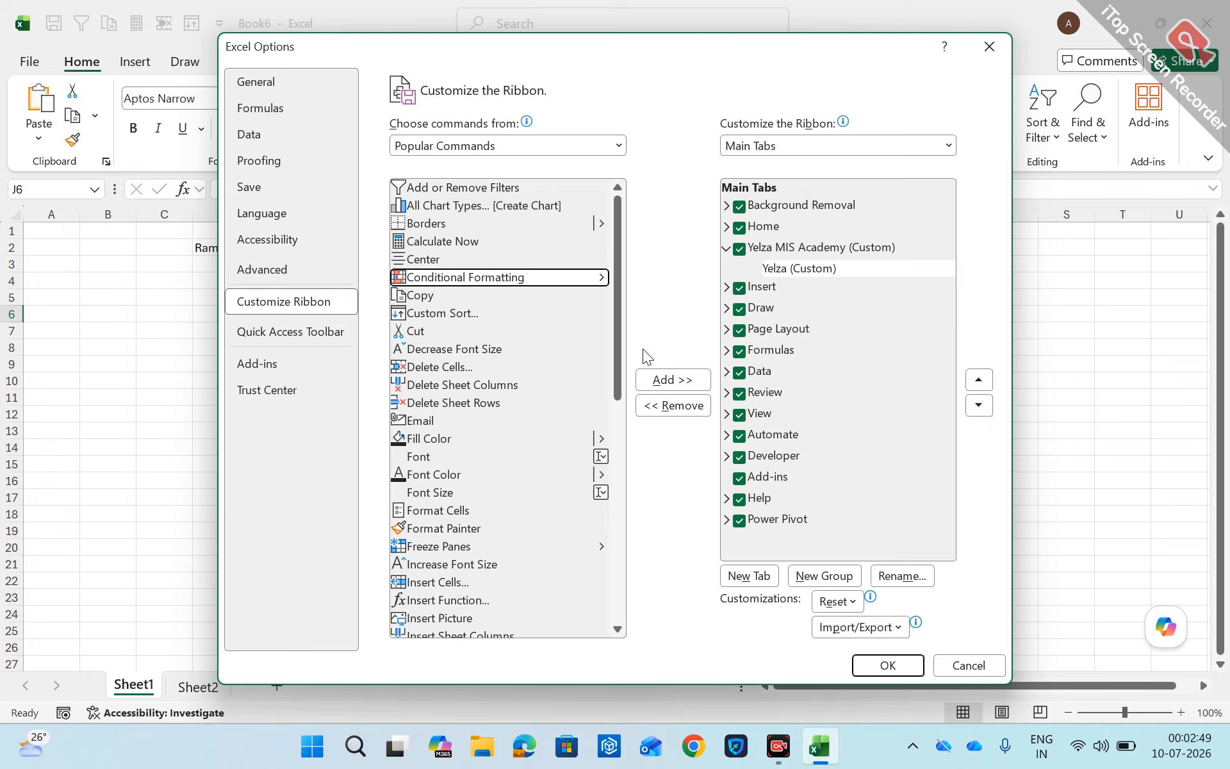
pyautogui.click(644, 379)
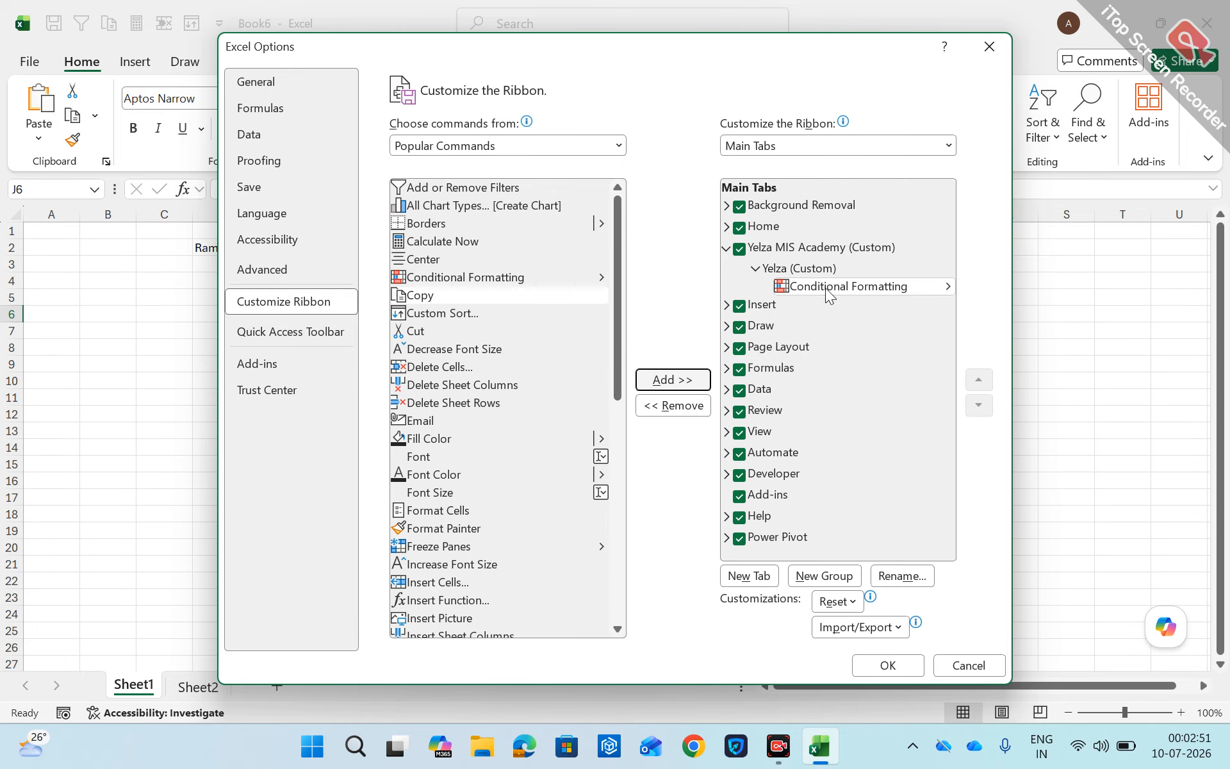
# Add the Decrease Font Size, Fill Color, Font Color and Freeze Panes commands to the custom Yelza group and display the Yelza MIS Academy tab
pyautogui.click(464, 350)
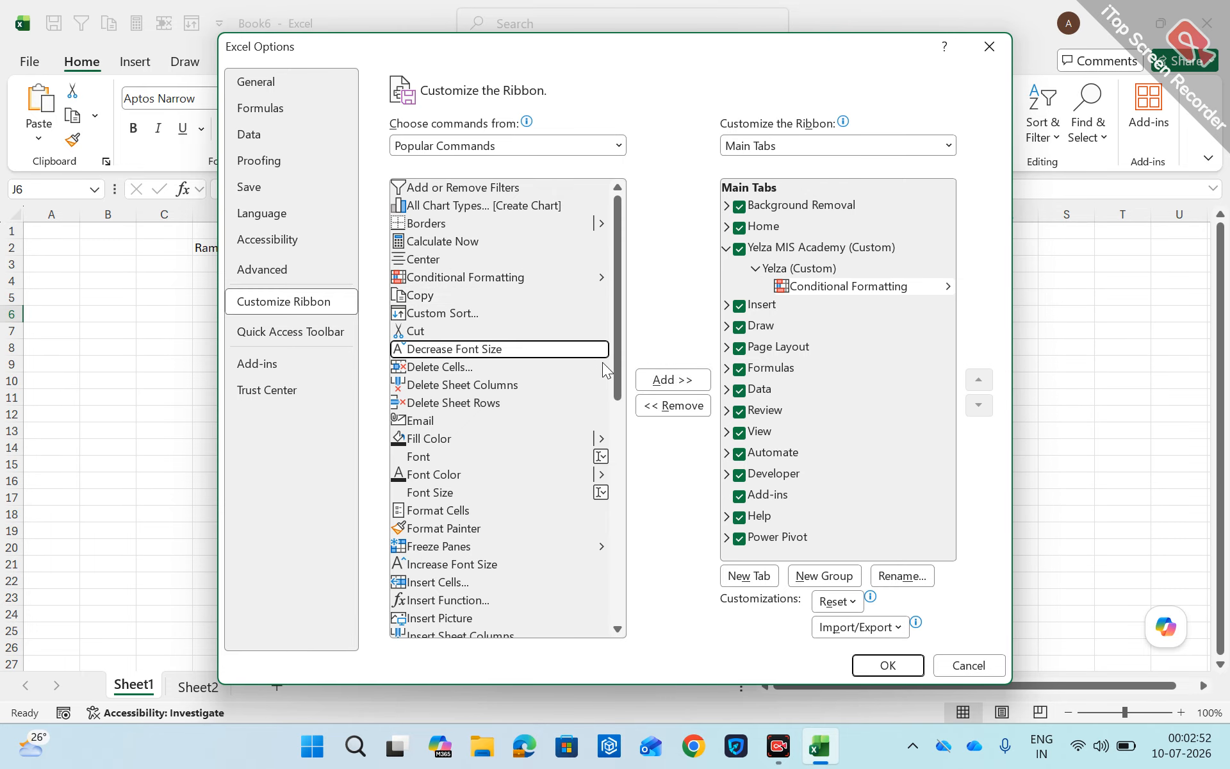
pyautogui.click(666, 380)
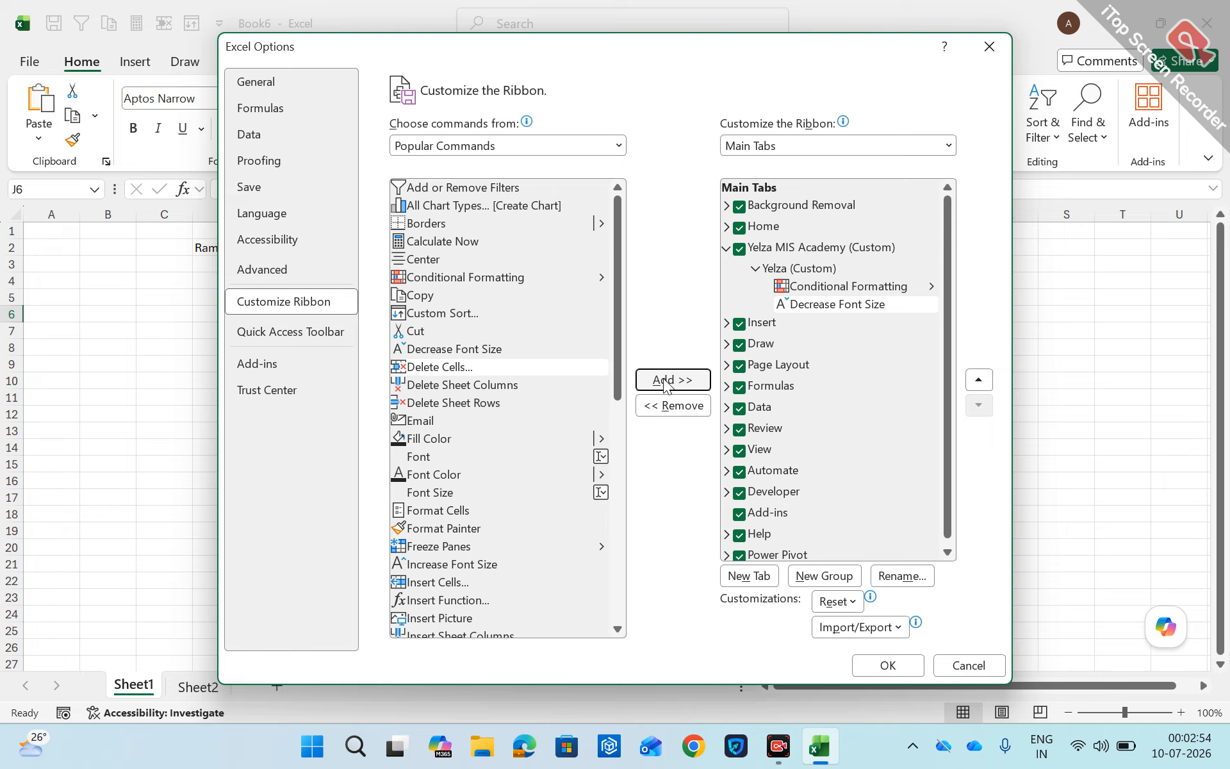
pyautogui.click(441, 438)
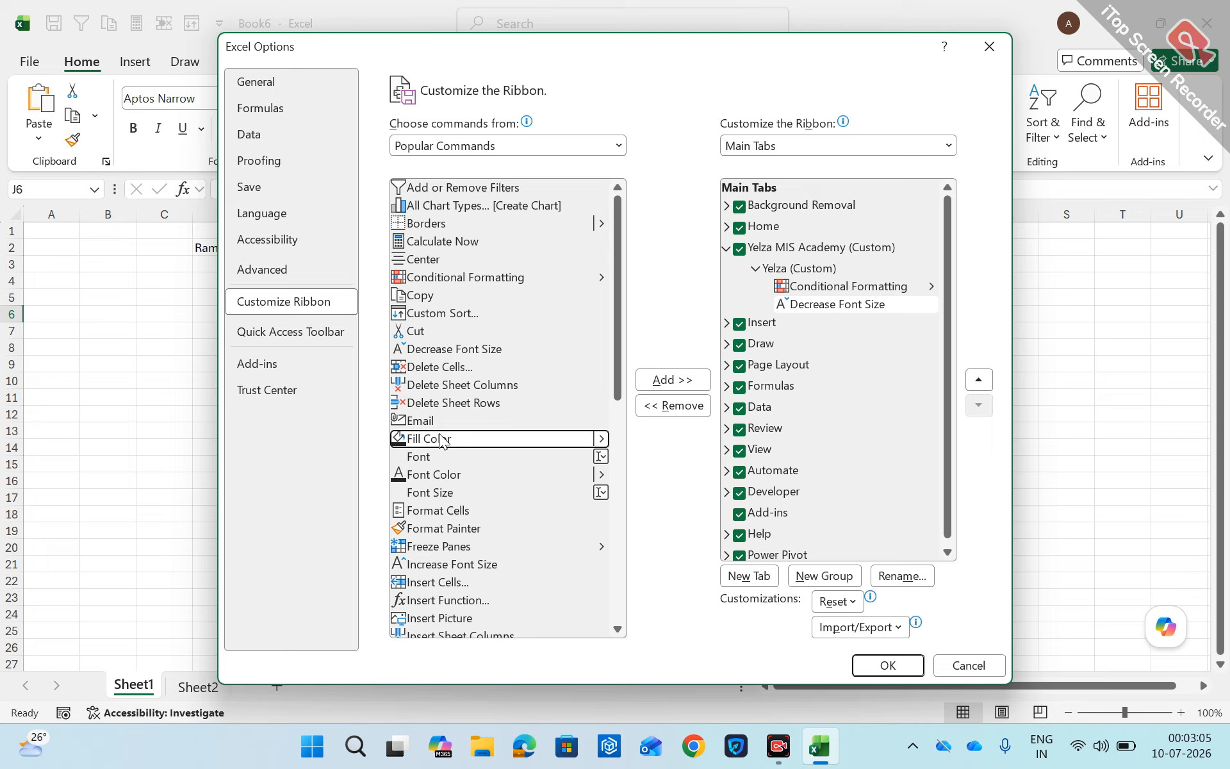
pyautogui.click(671, 382)
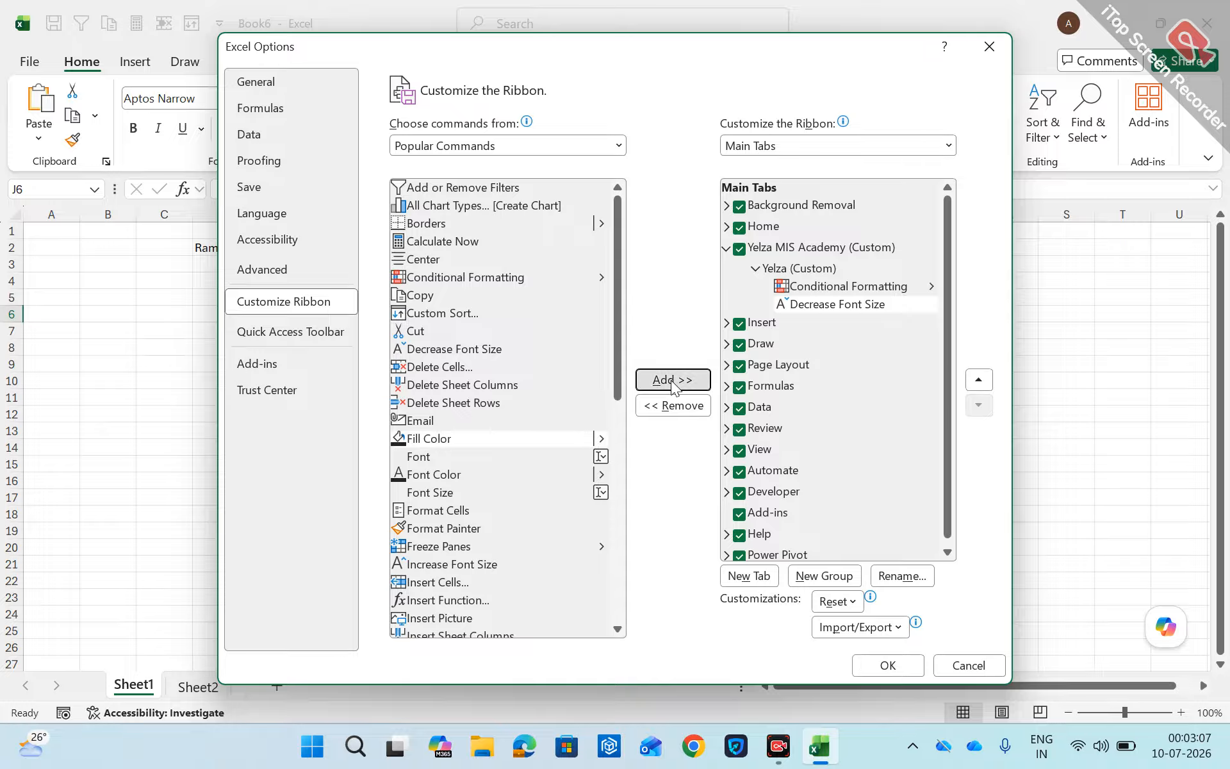
pyautogui.click(519, 474)
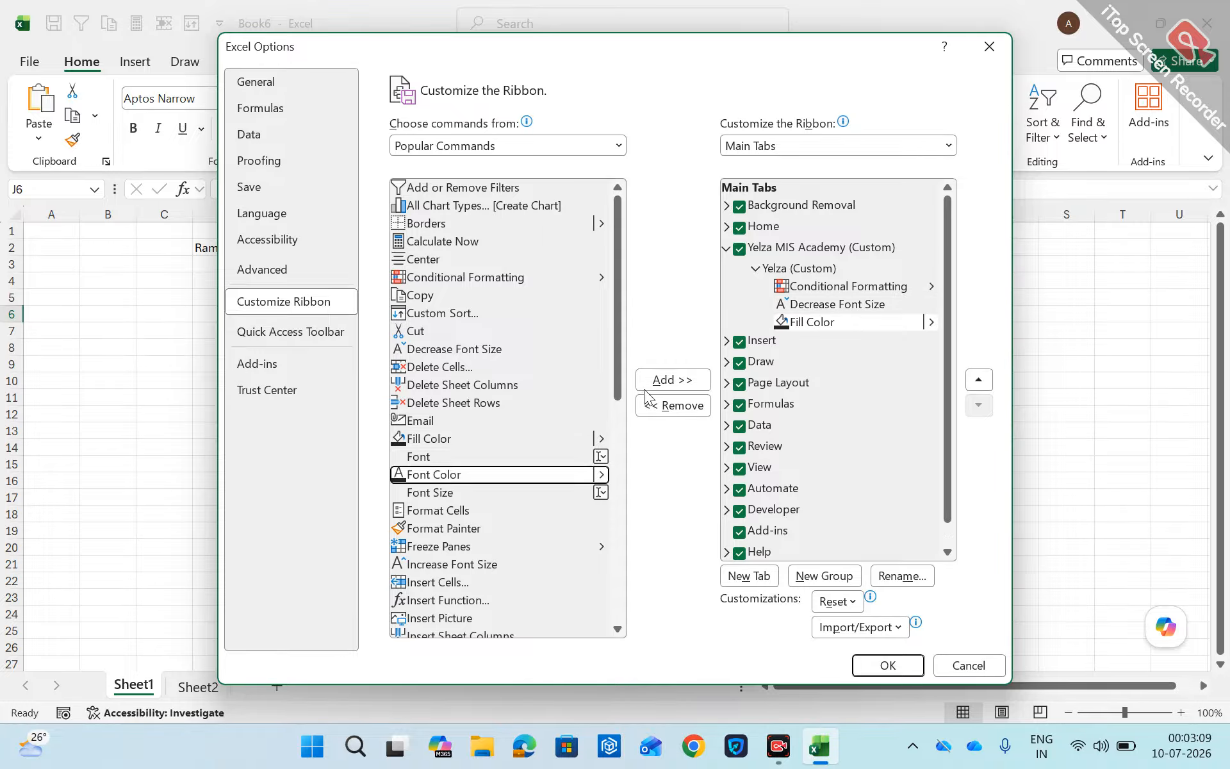
pyautogui.click(664, 383)
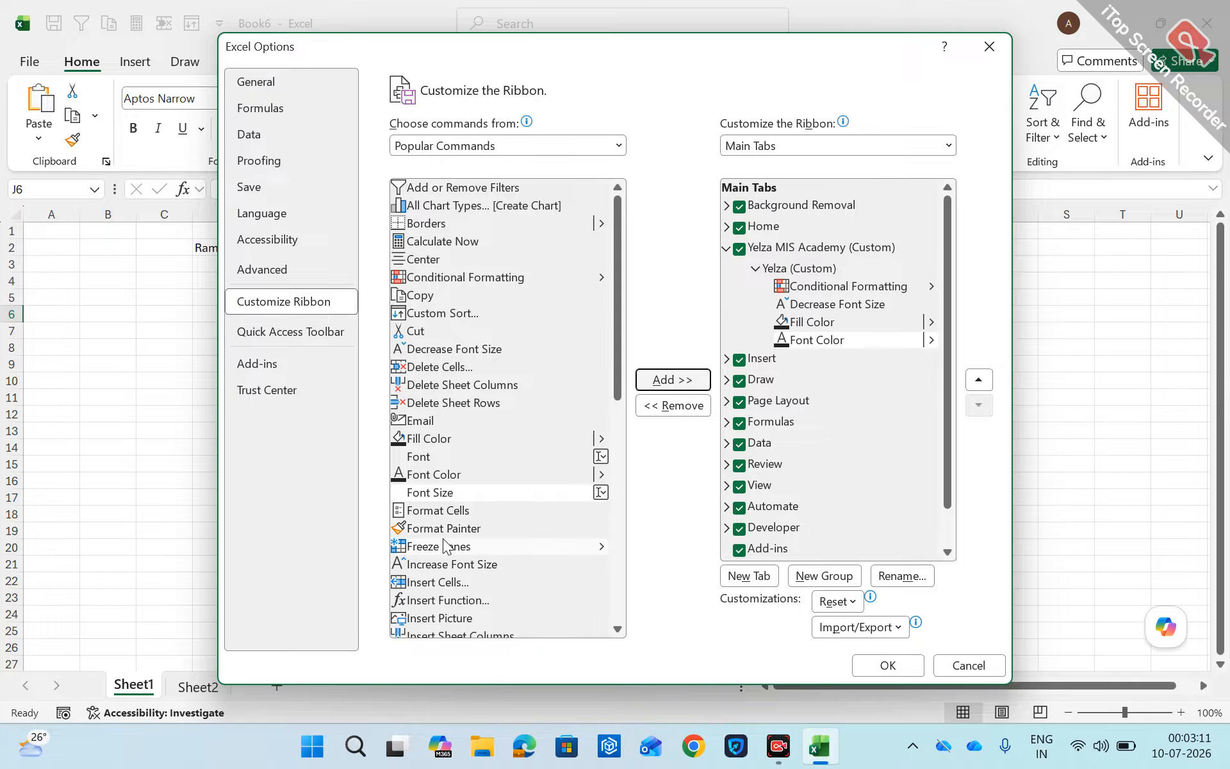
pyautogui.click(439, 546)
pyautogui.click(659, 383)
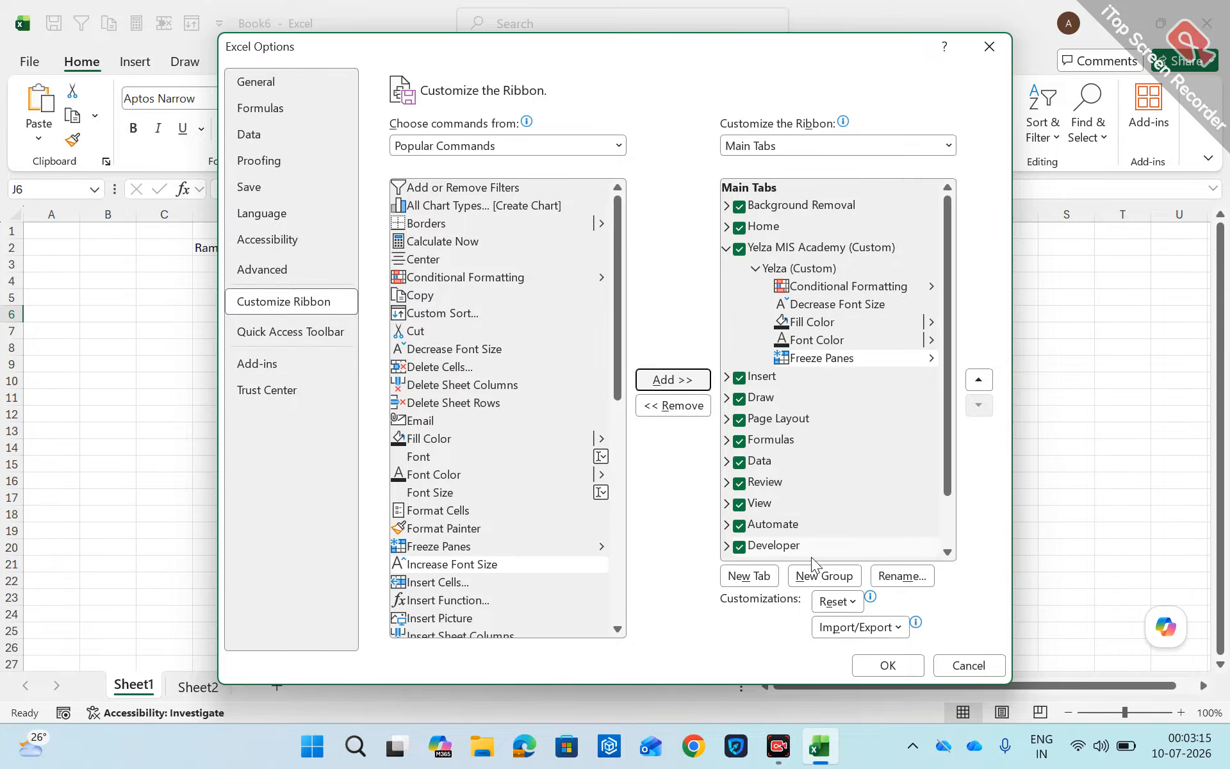
pyautogui.click(888, 665)
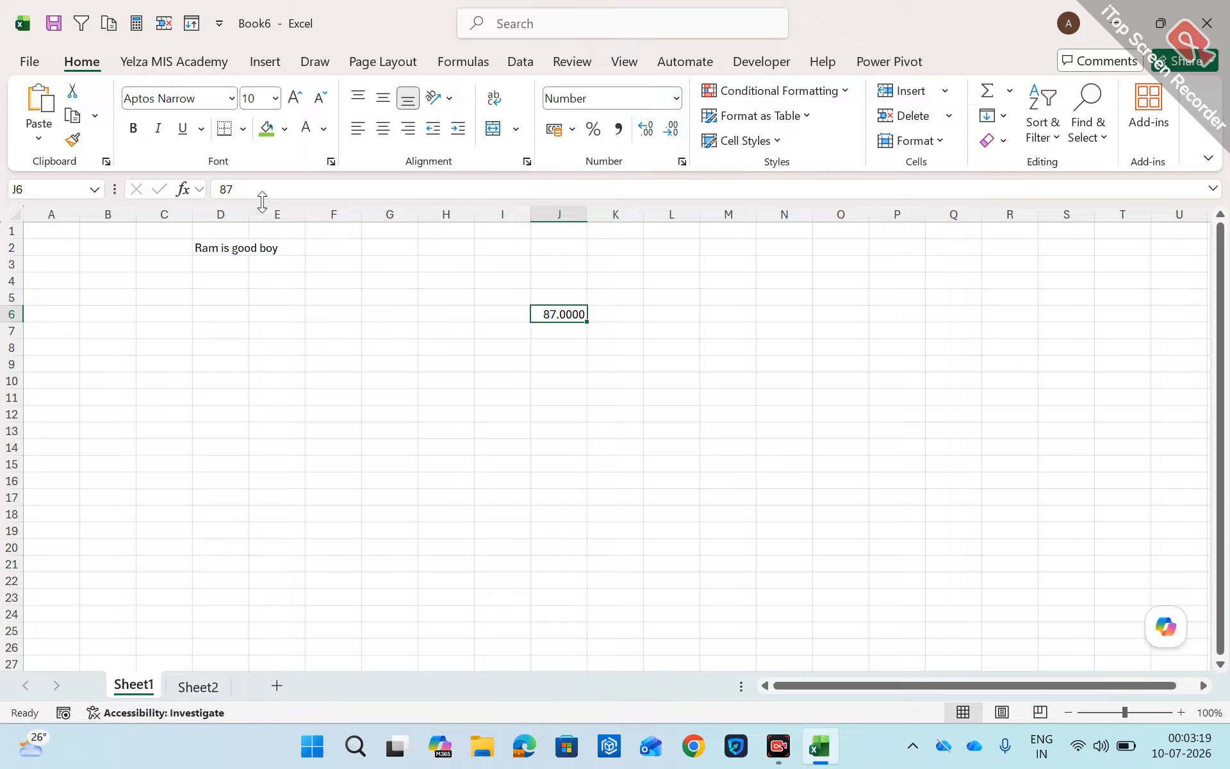
pyautogui.click(197, 60)
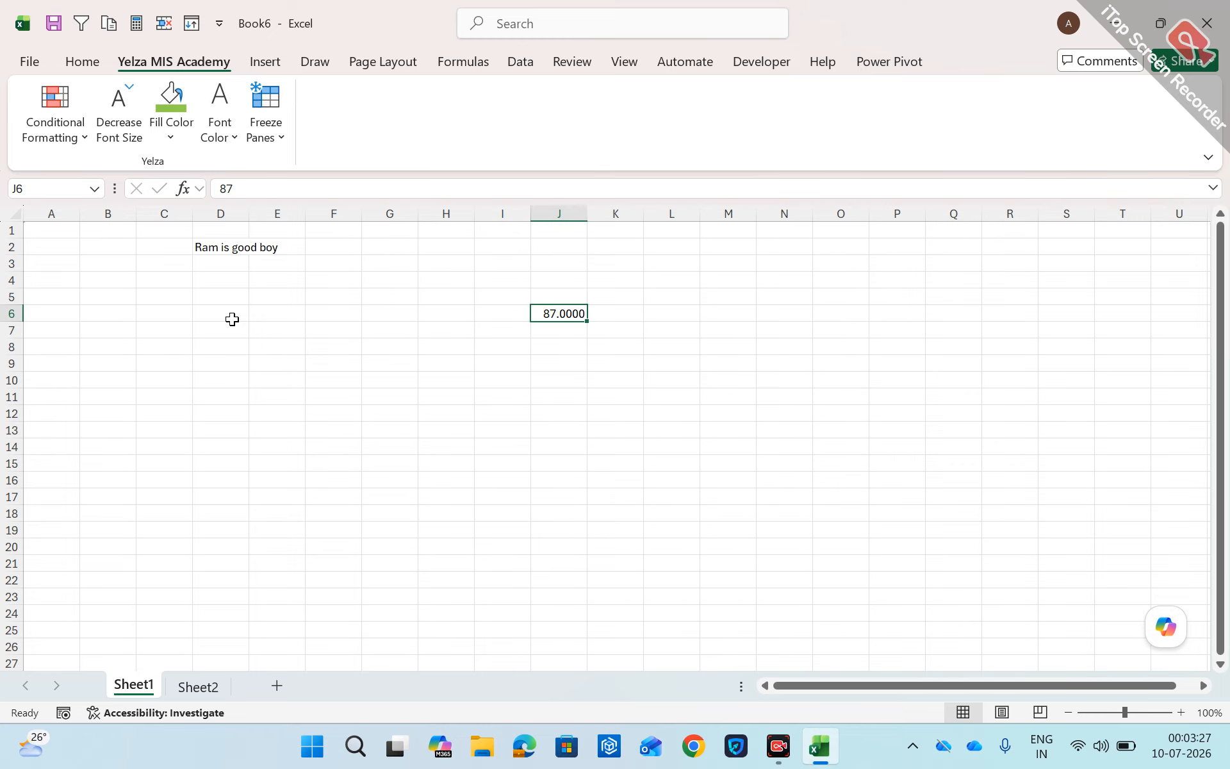
# Remove the custom Yelza MIS Academy tab from the ribbon and apply the change
pyautogui.click(33, 70)
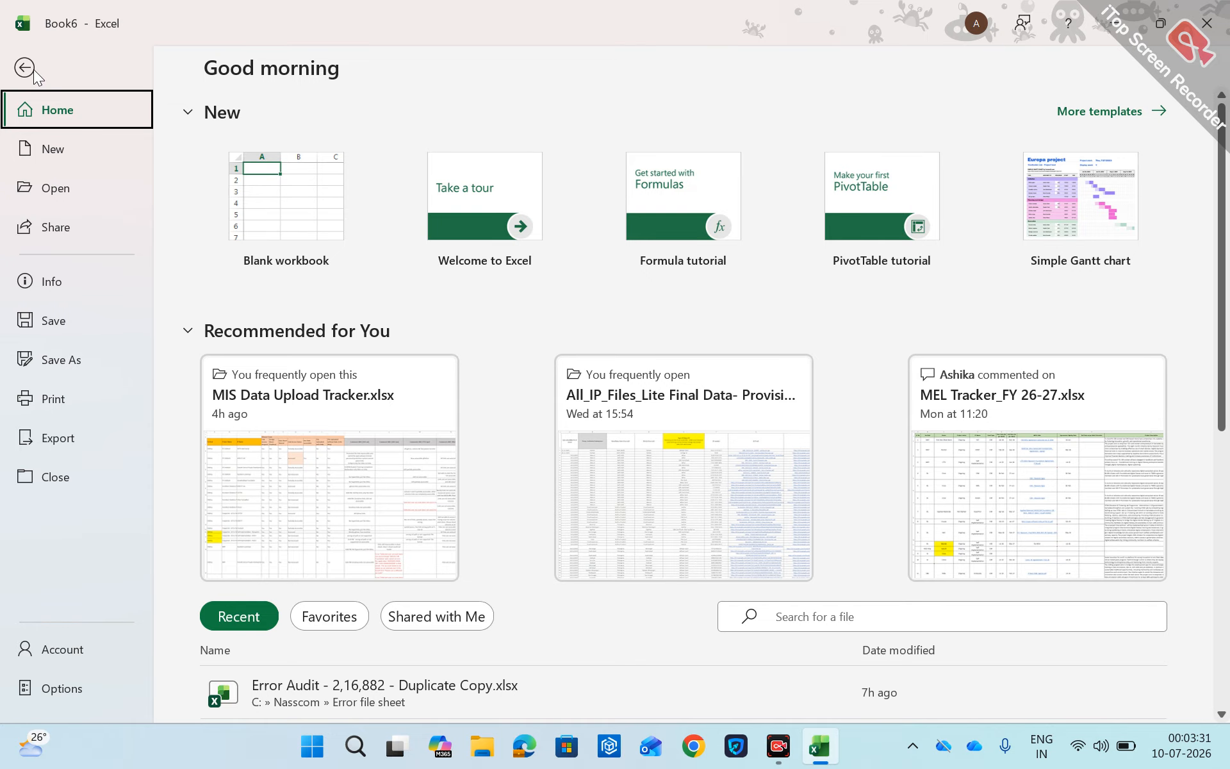
pyautogui.click(76, 686)
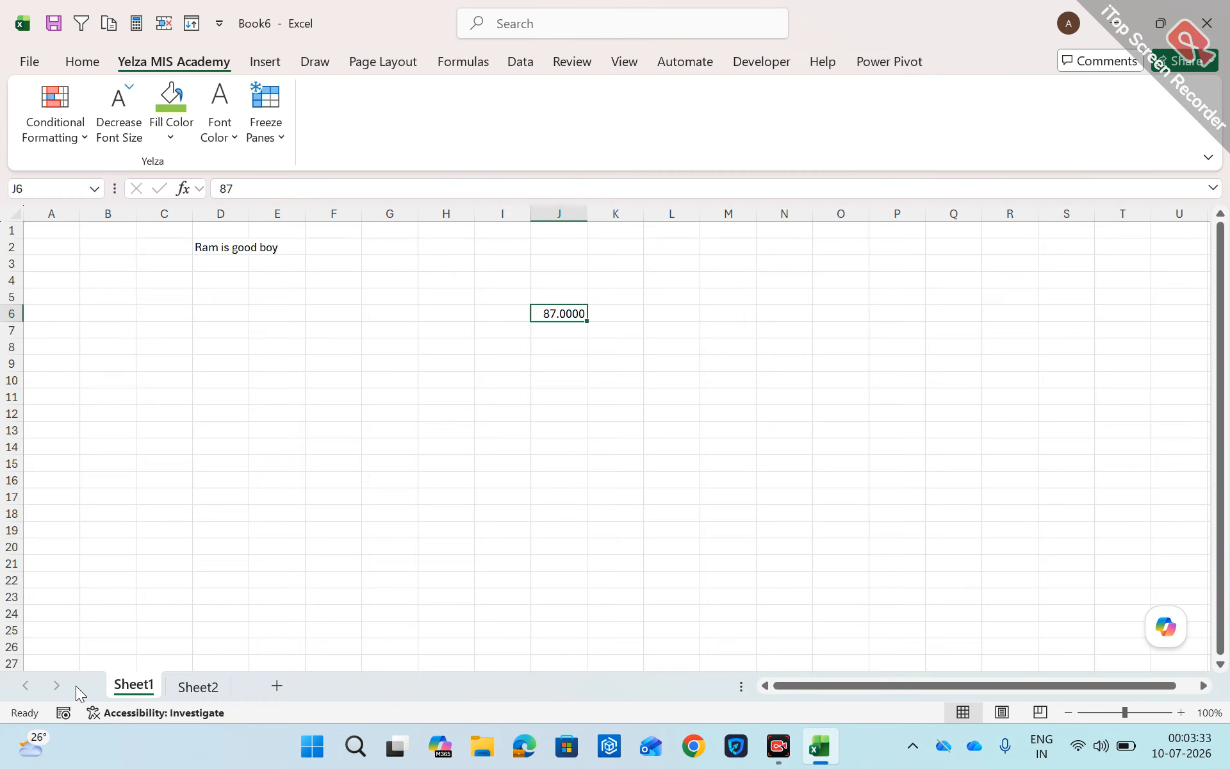
pyautogui.click(303, 306)
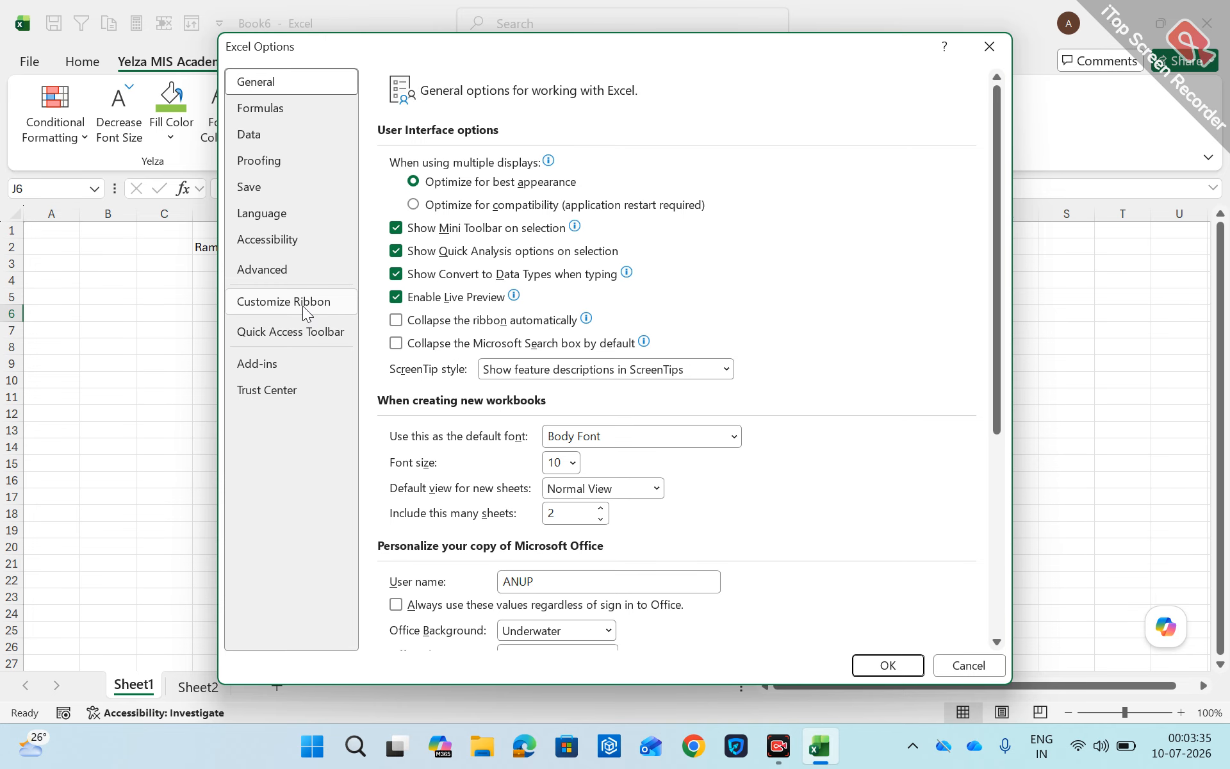
pyautogui.click(783, 250)
pyautogui.click(702, 405)
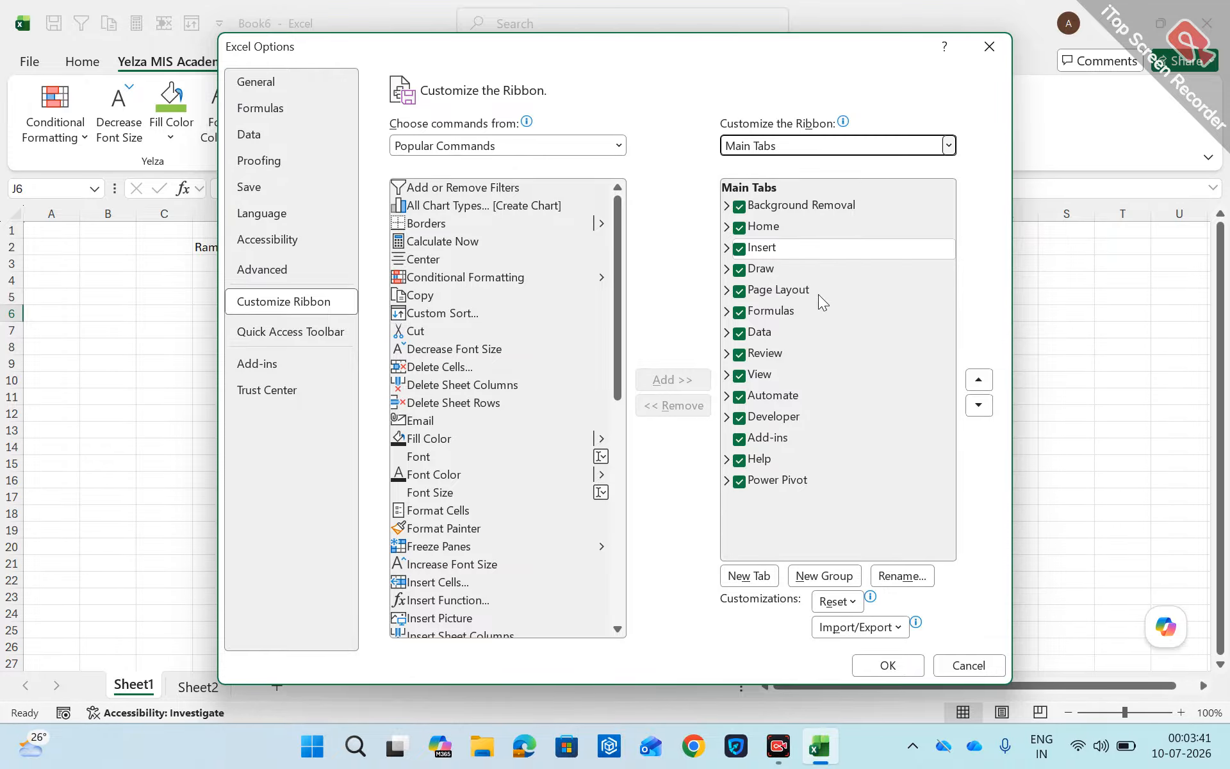
pyautogui.click(891, 667)
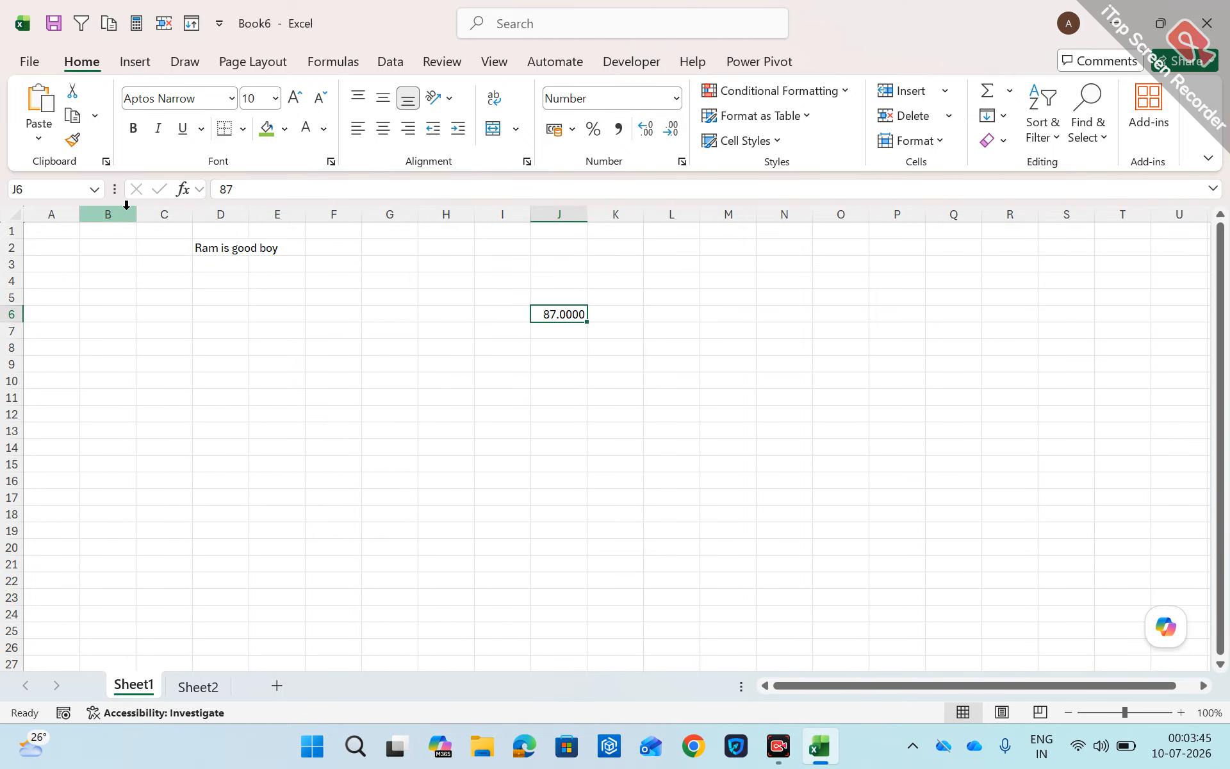
# Open the Quick Access Toolbar options and try to add the Copy command for all documents
pyautogui.click(31, 64)
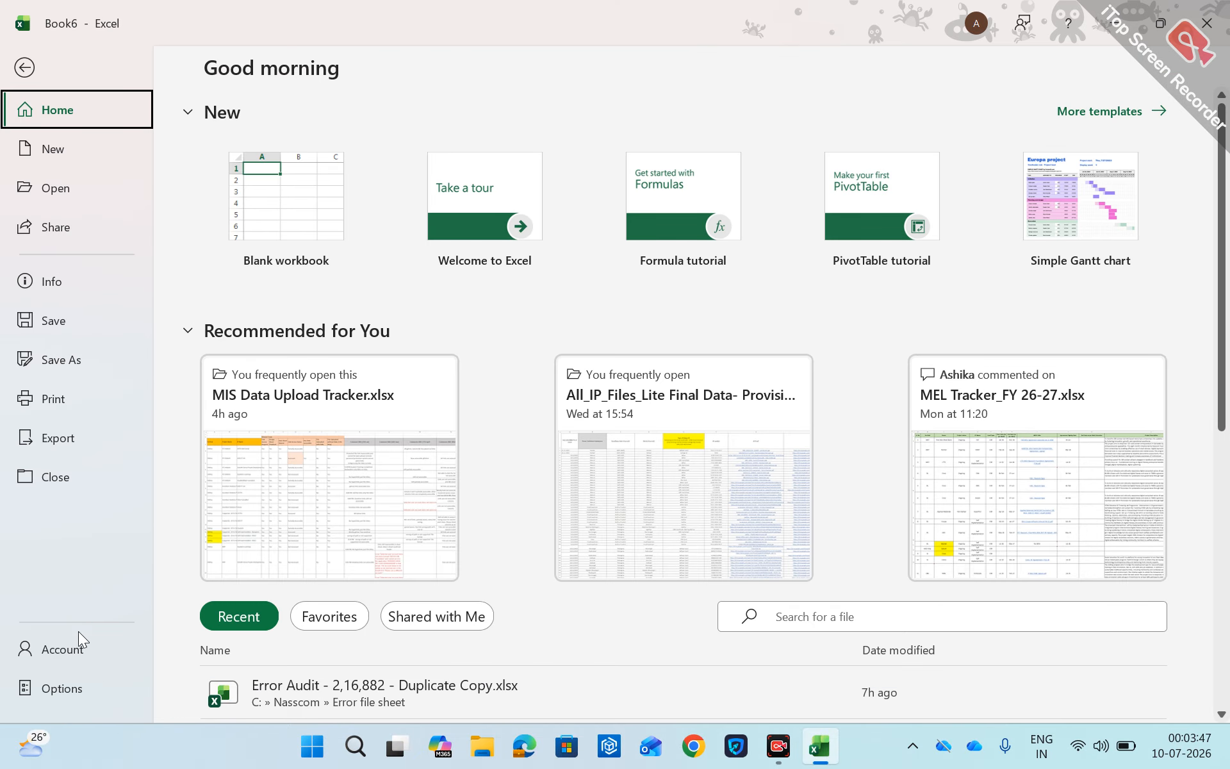
pyautogui.click(72, 686)
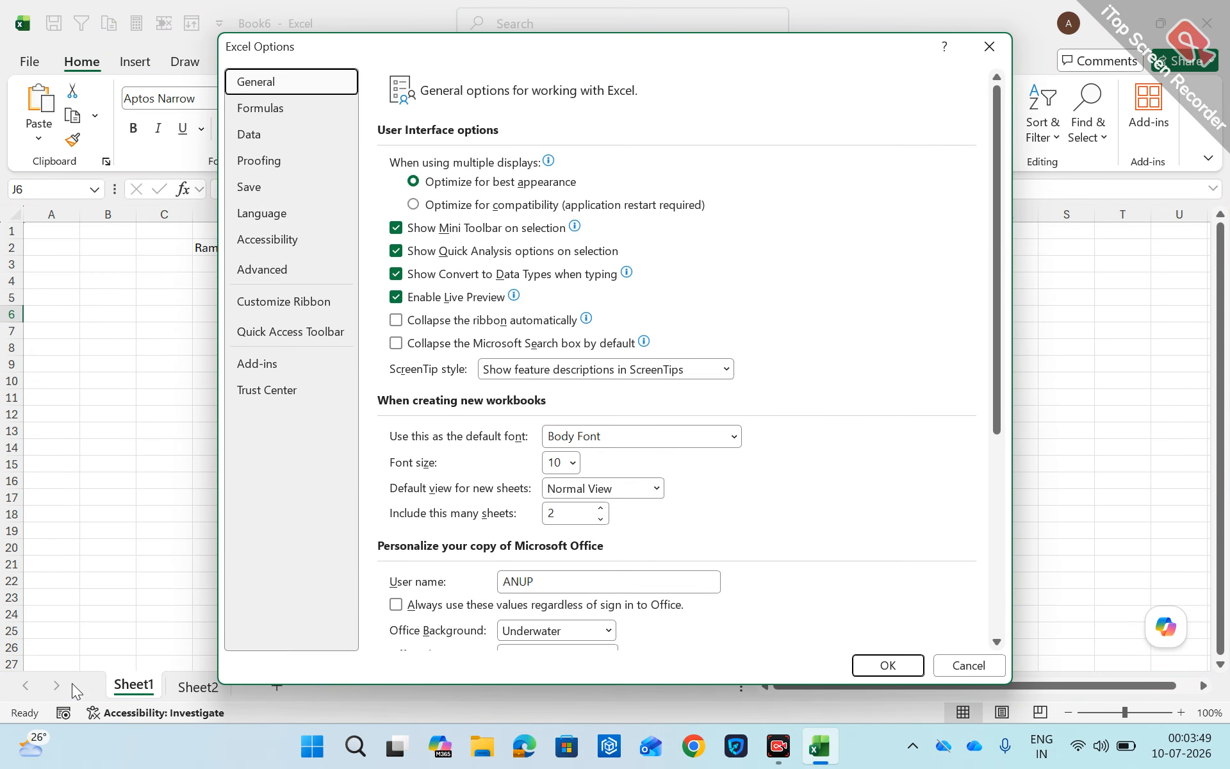
pyautogui.click(307, 340)
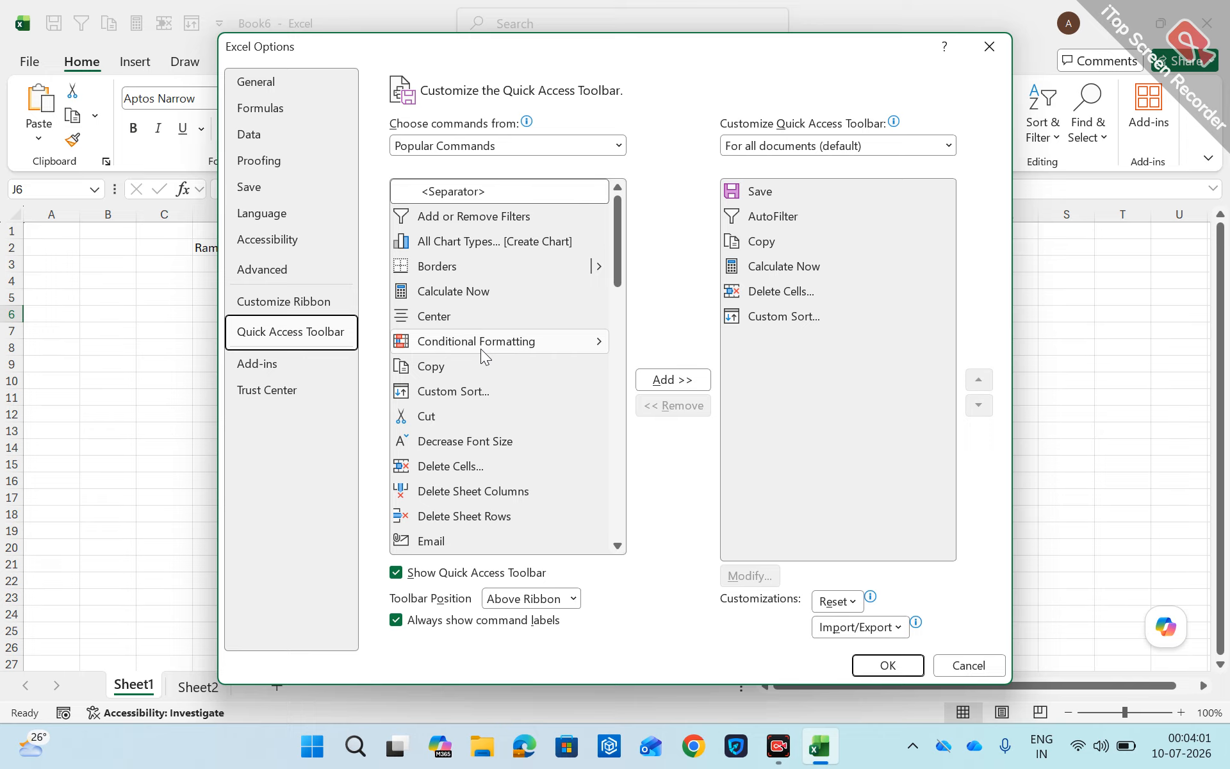
pyautogui.click(461, 362)
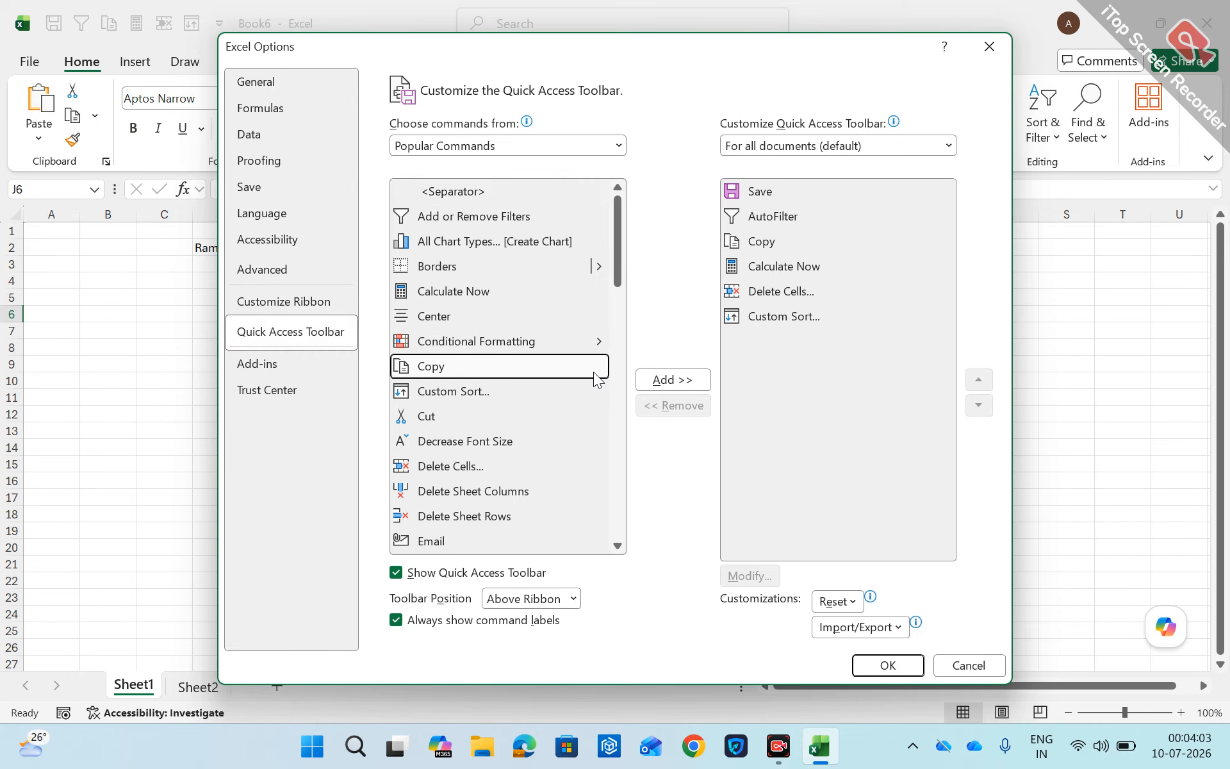
pyautogui.click(683, 382)
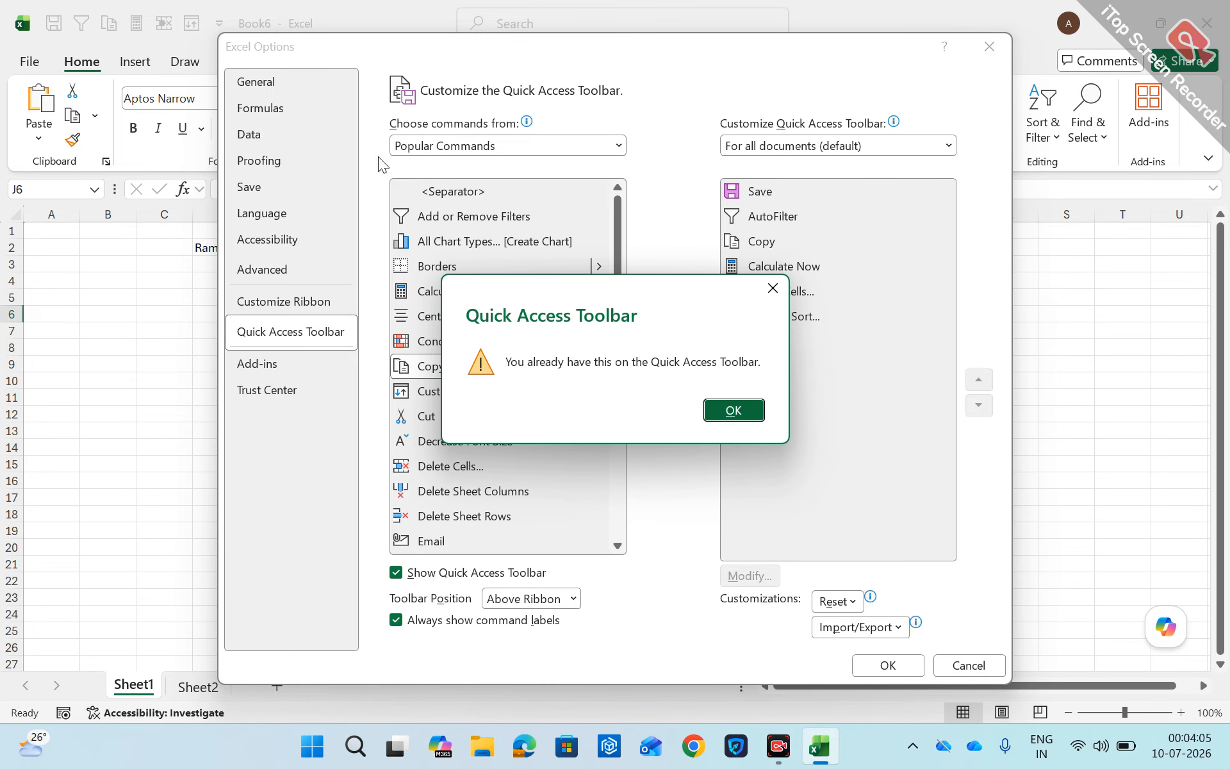
pyautogui.click(751, 415)
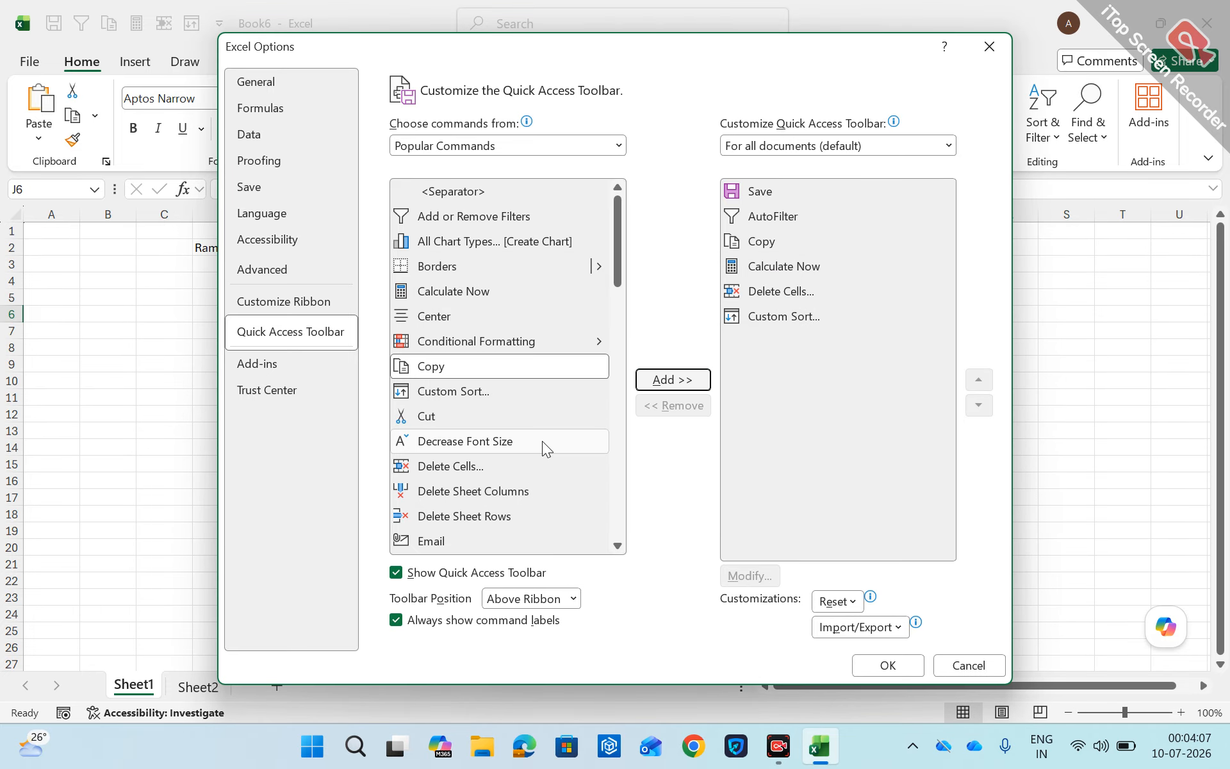
# Add the Font Color command to the Quick Access Toolbar and apply the change
pyautogui.scroll(-3, 542, 441)
pyautogui.click(440, 432)
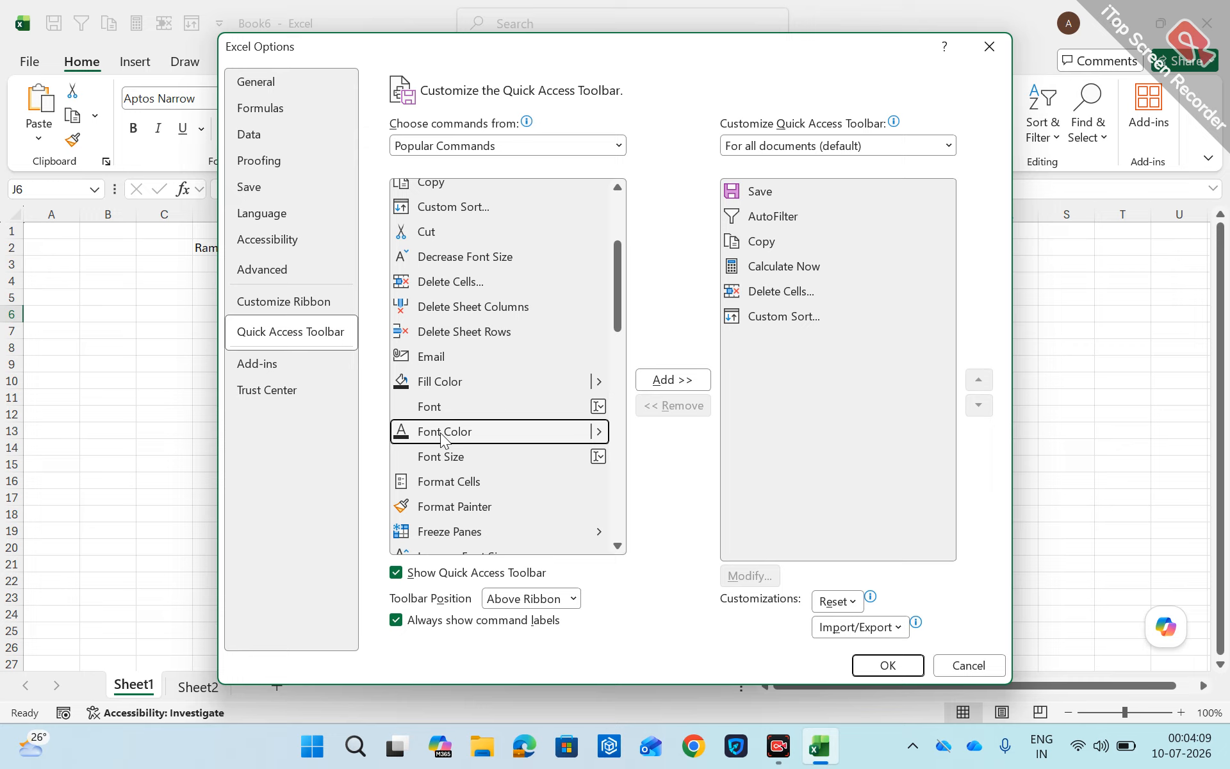
pyautogui.click(669, 380)
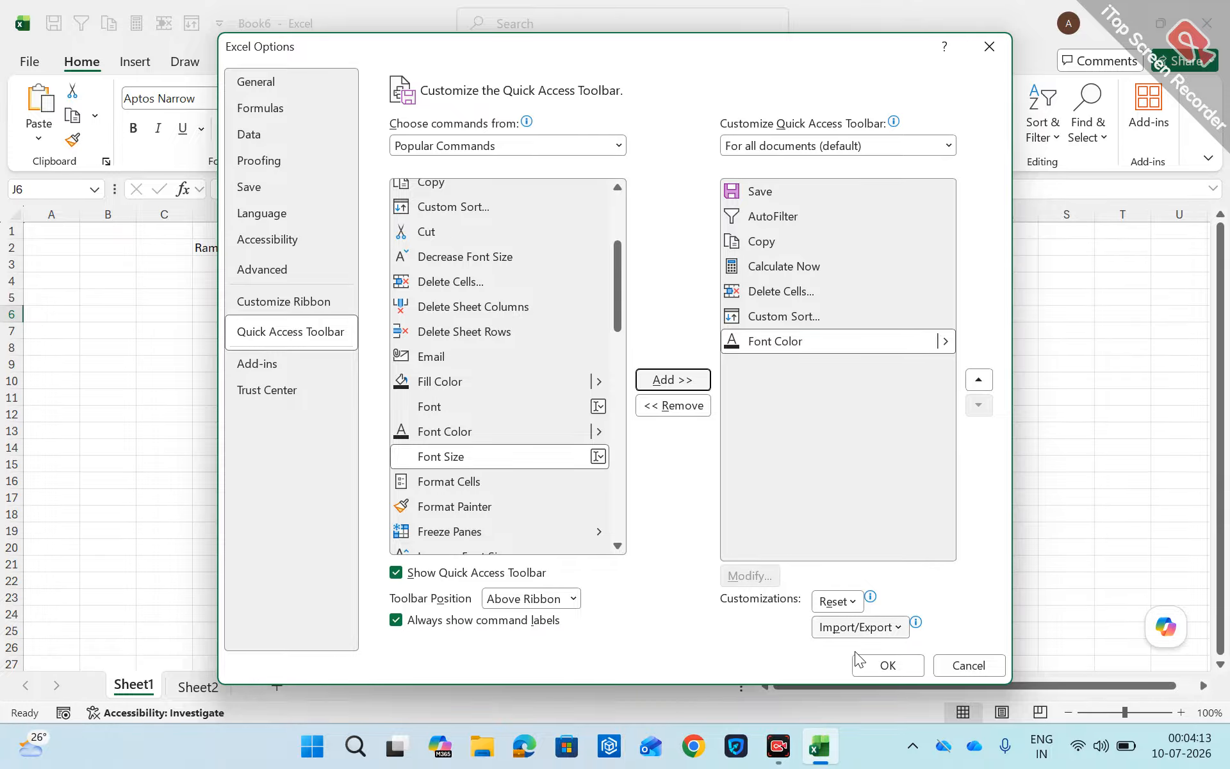
pyautogui.click(866, 667)
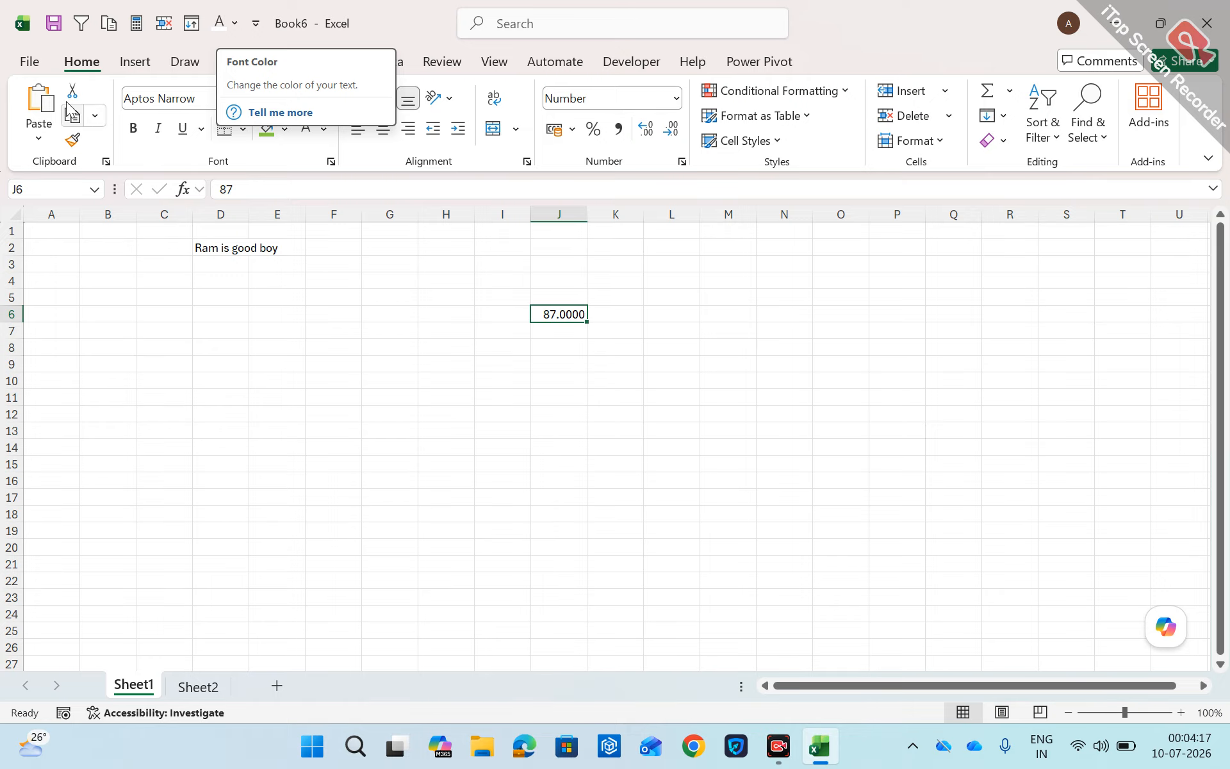
# Open the add-ins options, inspect the available COM Add-ins and accept the list with Microsoft Power Pivot for Excel enabled
pyautogui.click(35, 67)
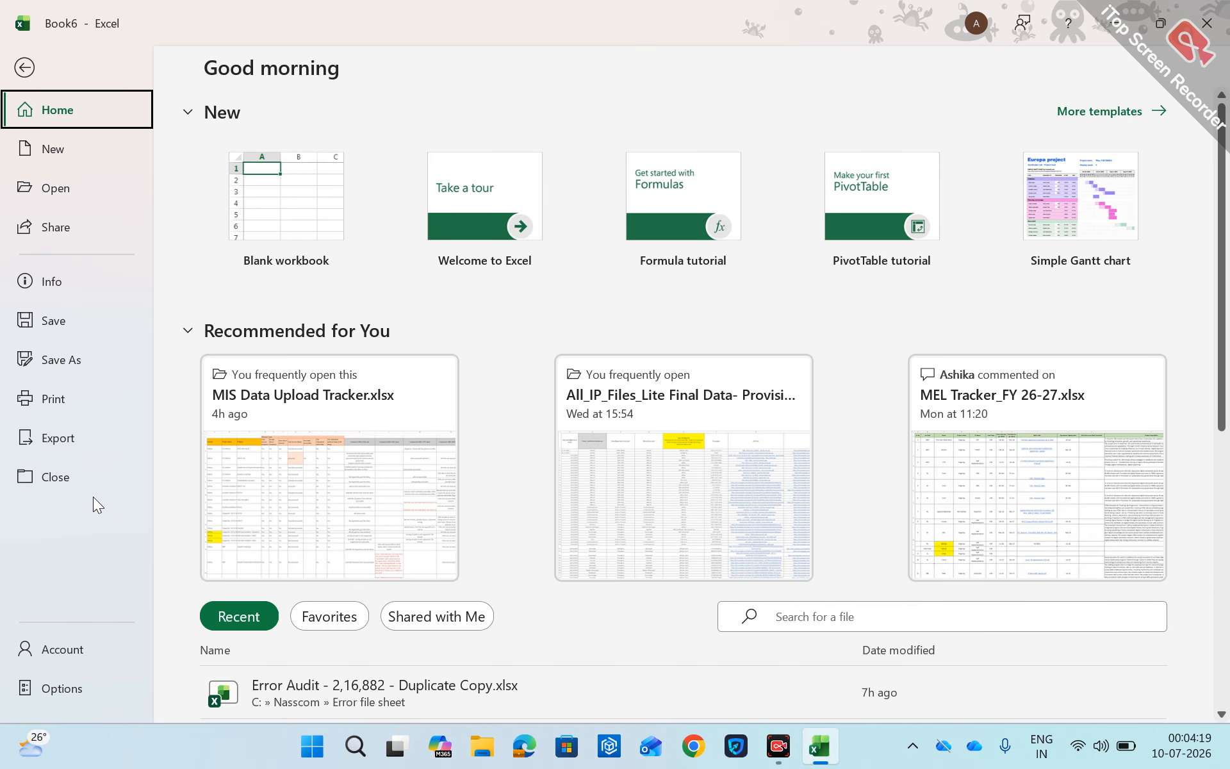
pyautogui.click(75, 688)
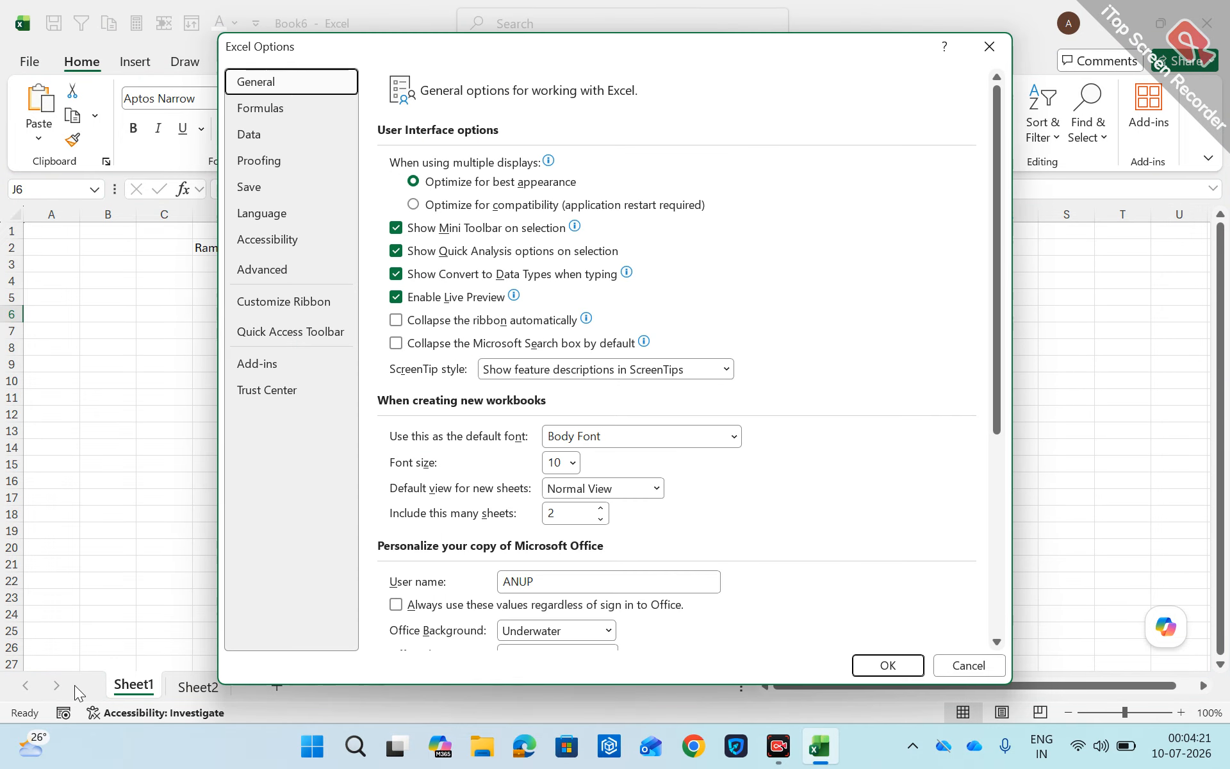
pyautogui.click(283, 338)
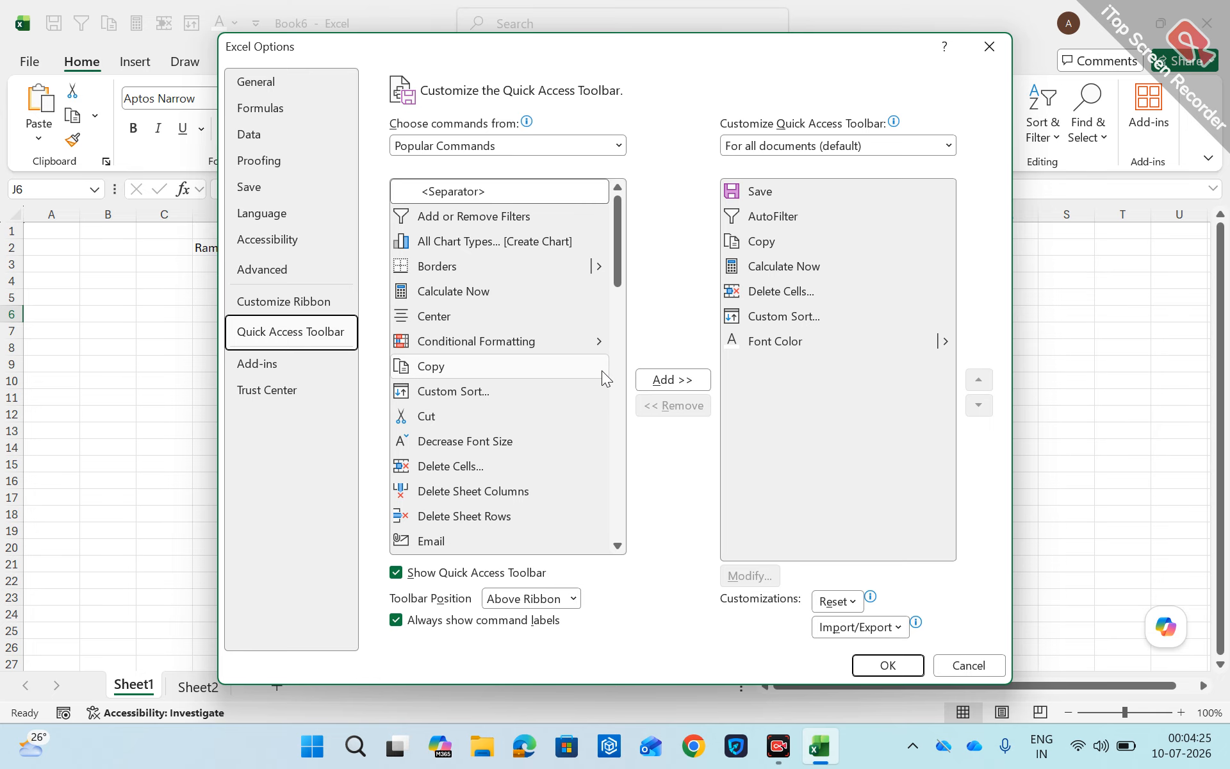
pyautogui.click(276, 365)
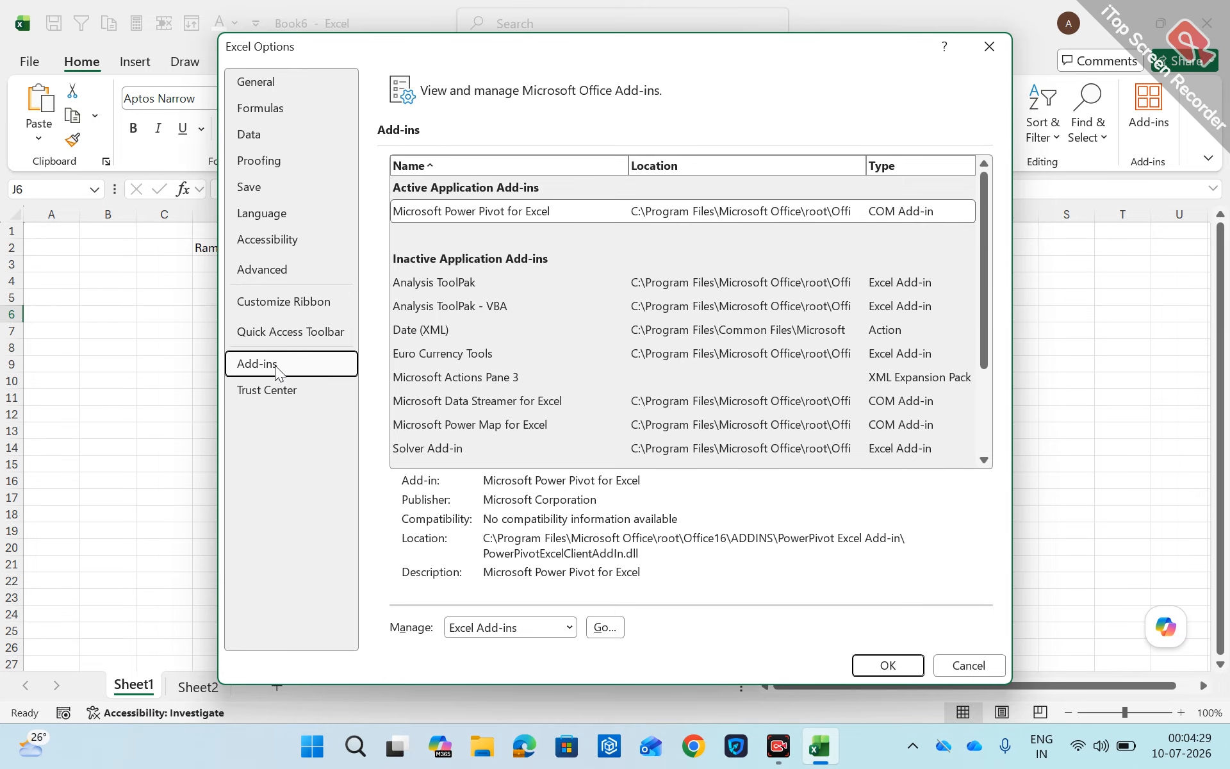
pyautogui.click(570, 627)
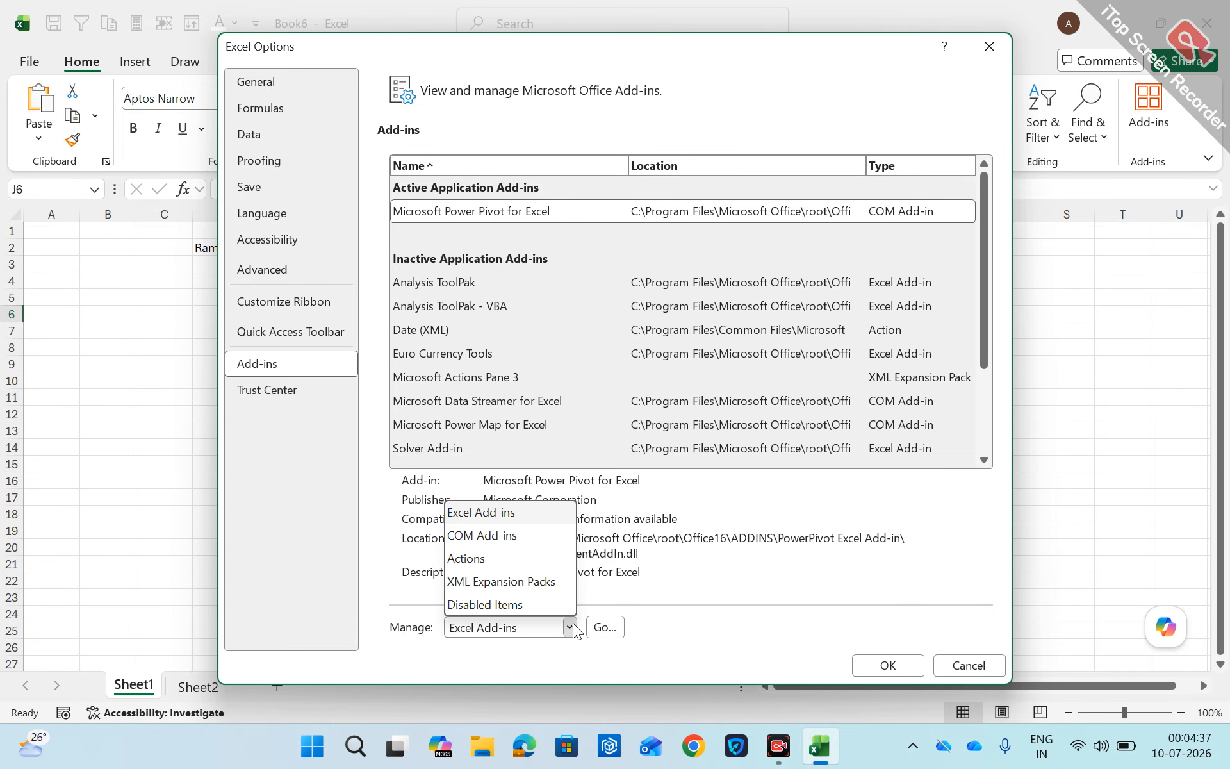
pyautogui.click(512, 542)
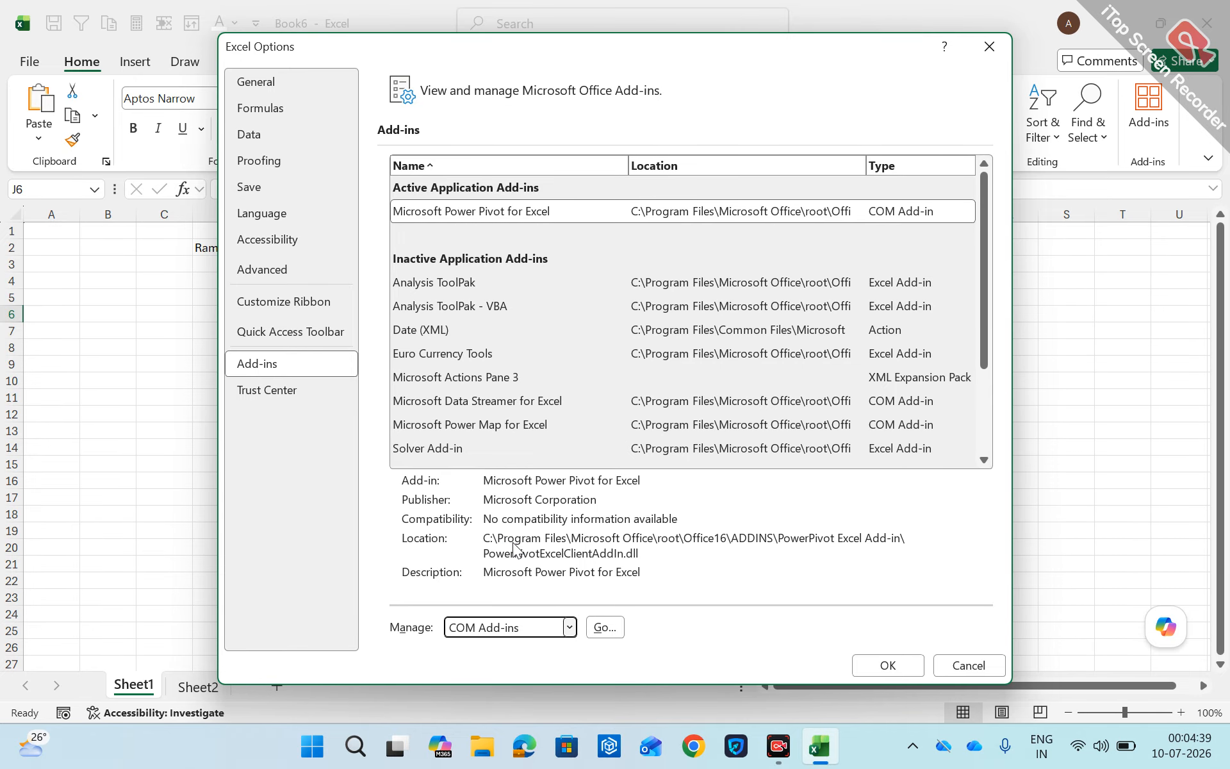
pyautogui.click(611, 633)
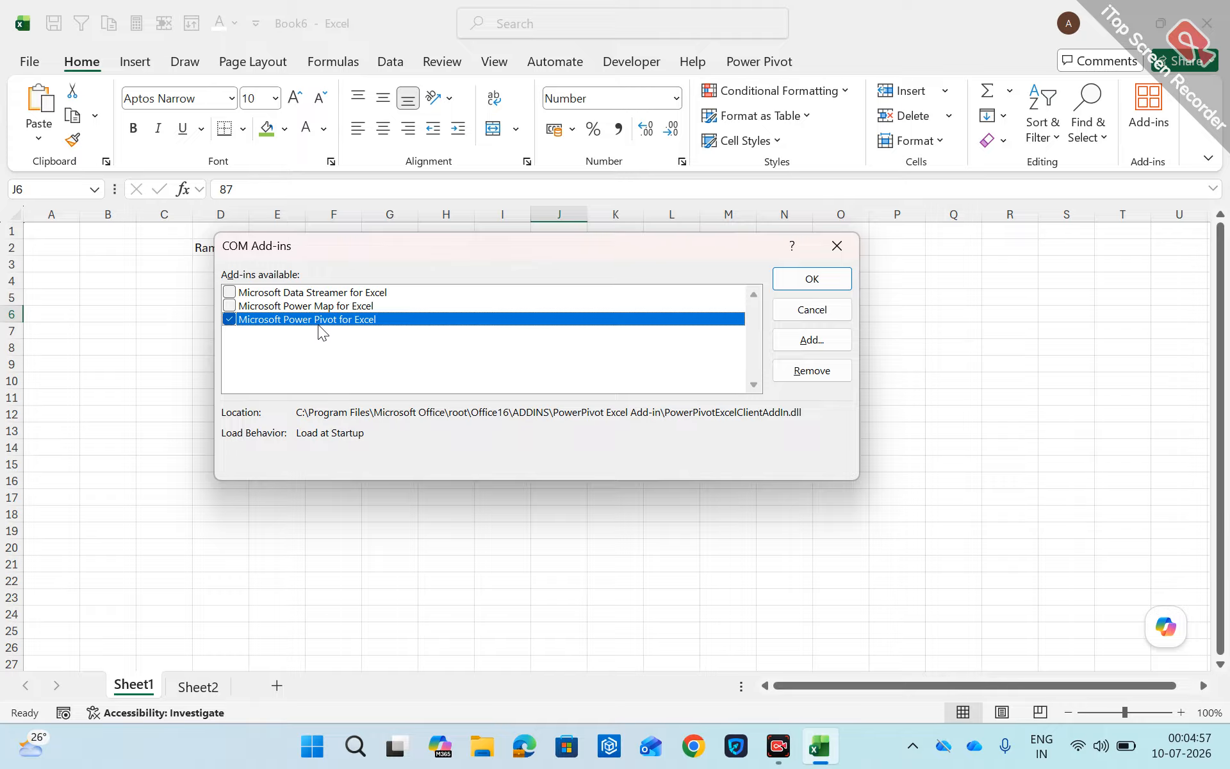
pyautogui.click(808, 278)
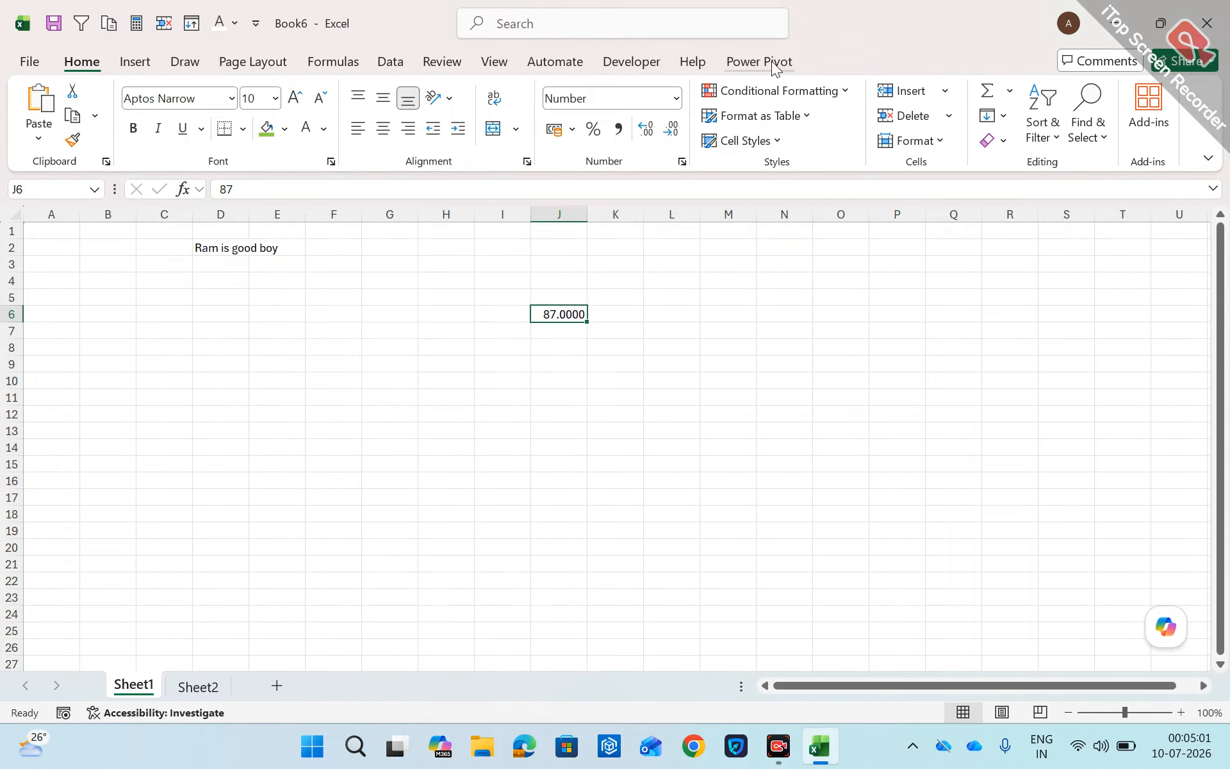
# Reopen Excel Options to review the categories and close it without making changes
pyautogui.click(30, 66)
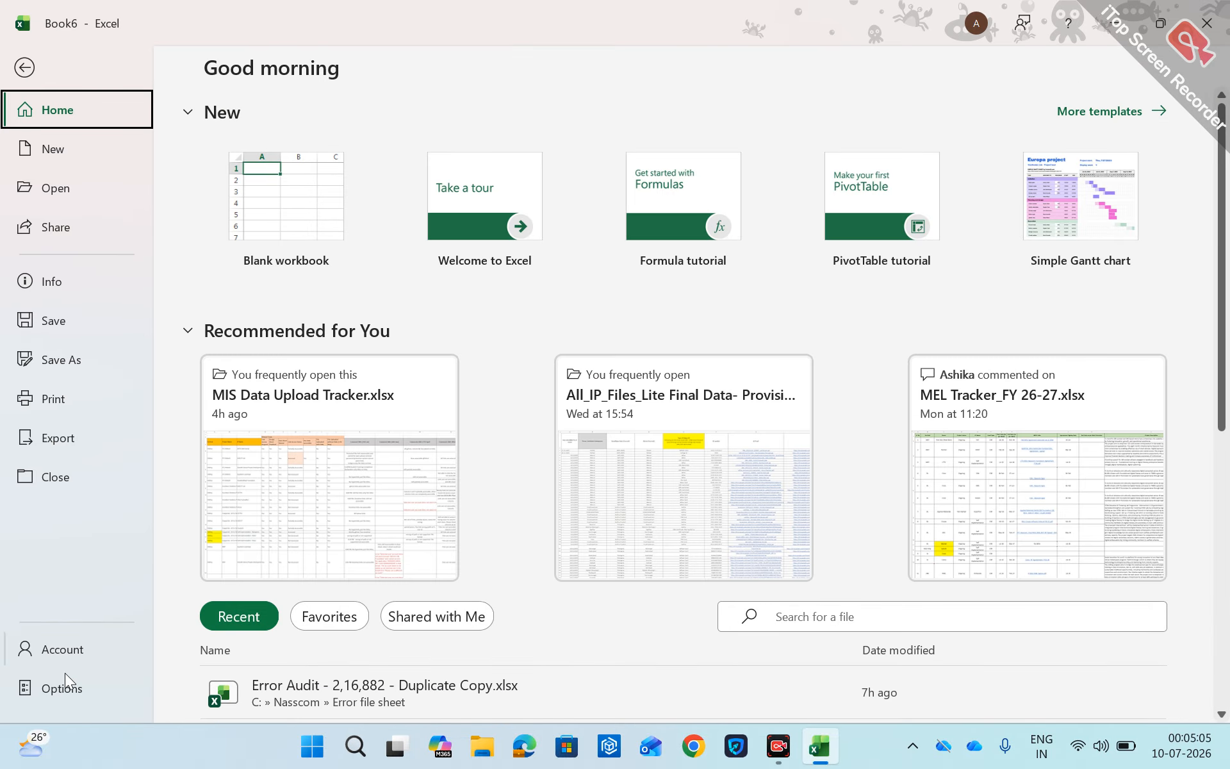
pyautogui.click(63, 691)
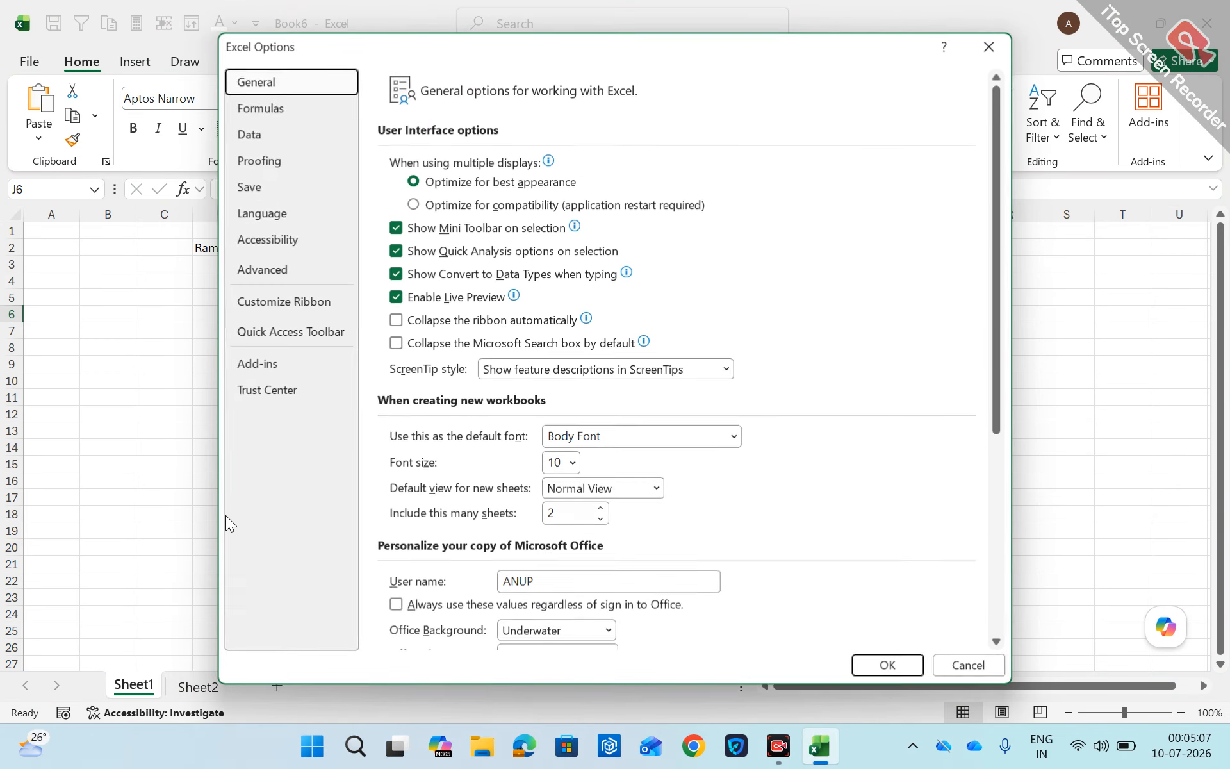
pyautogui.click(967, 665)
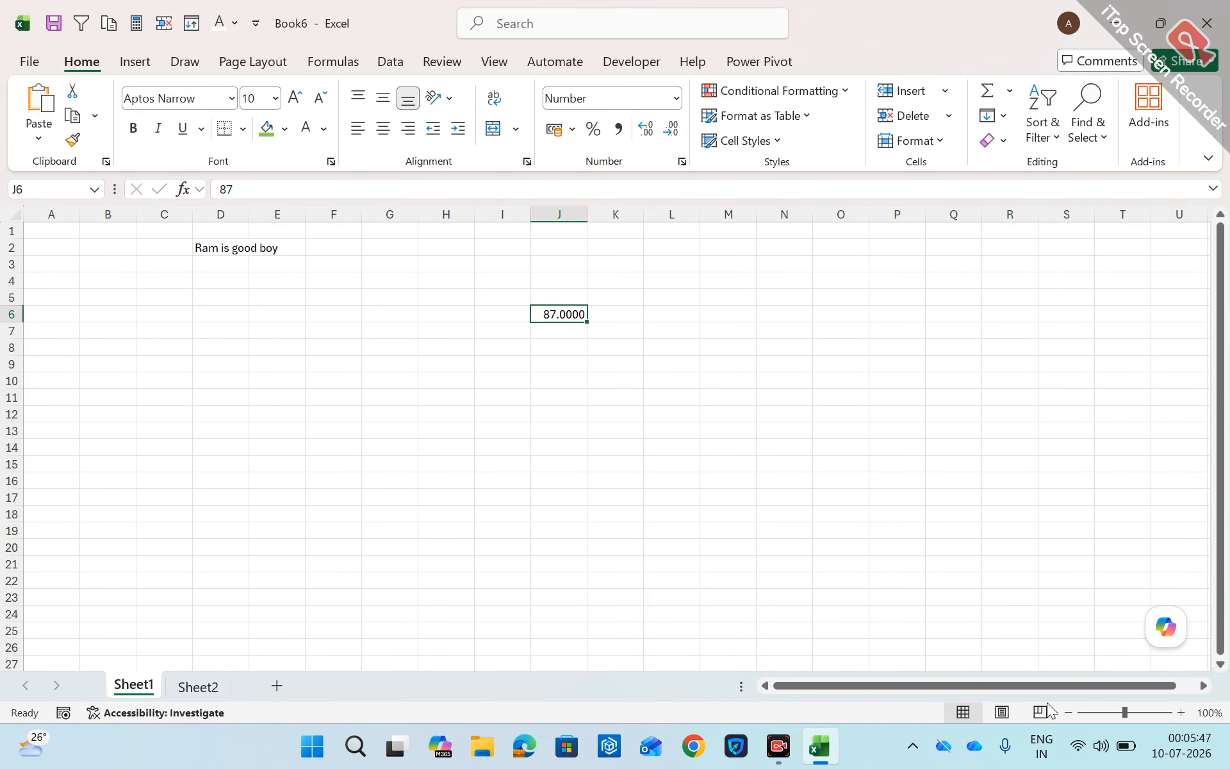
pyautogui.click(793, 753)
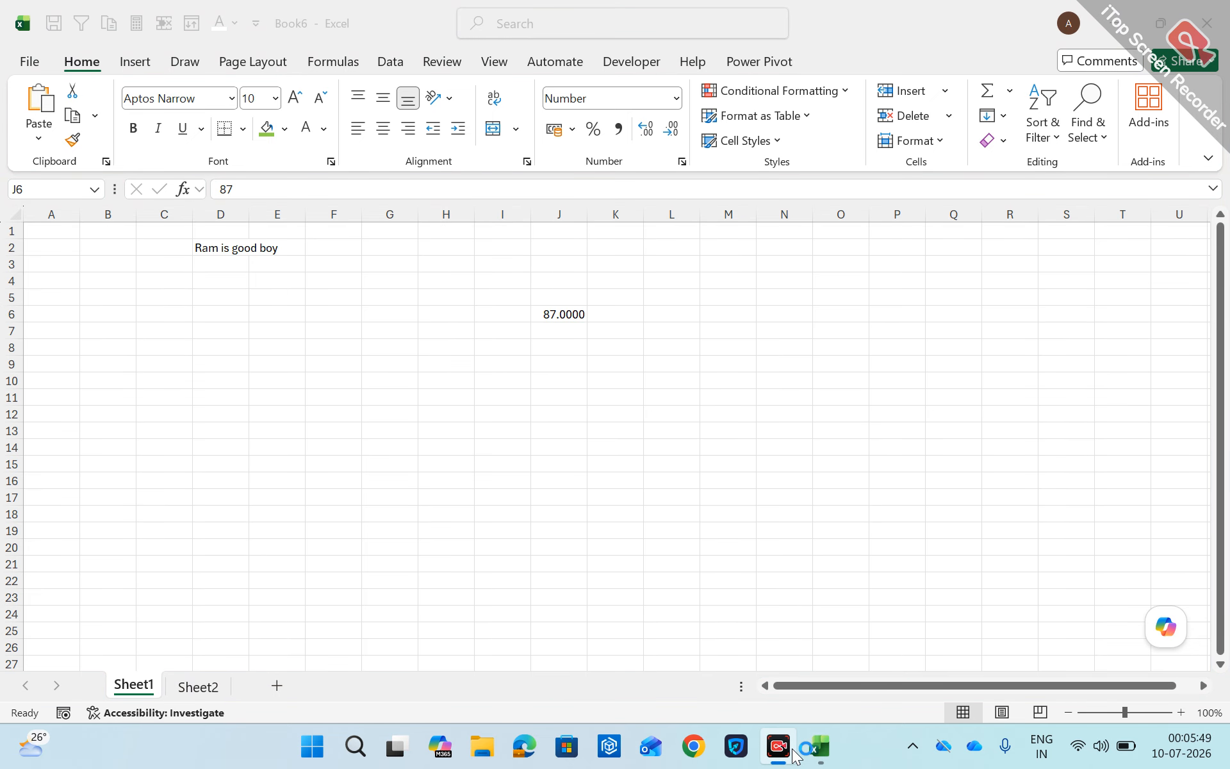